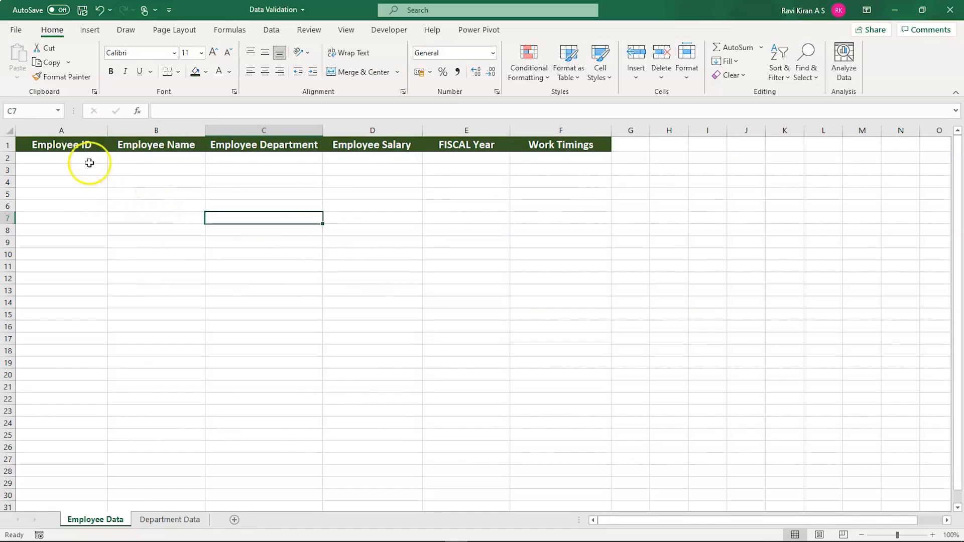
# - Begin a data validation rule for the whole Employee ID column that allows whole numbers between two limits
pyautogui.click(272, 31)
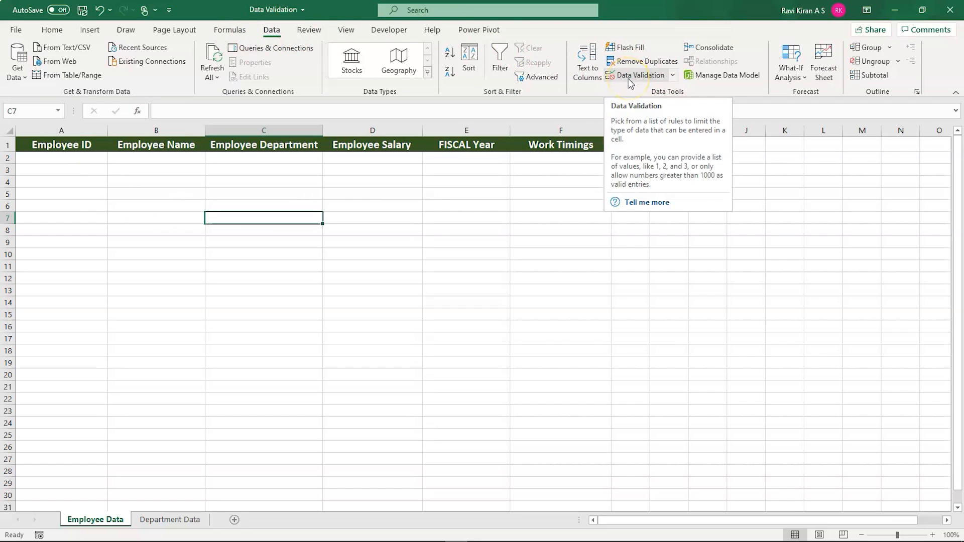
pyautogui.click(660, 83)
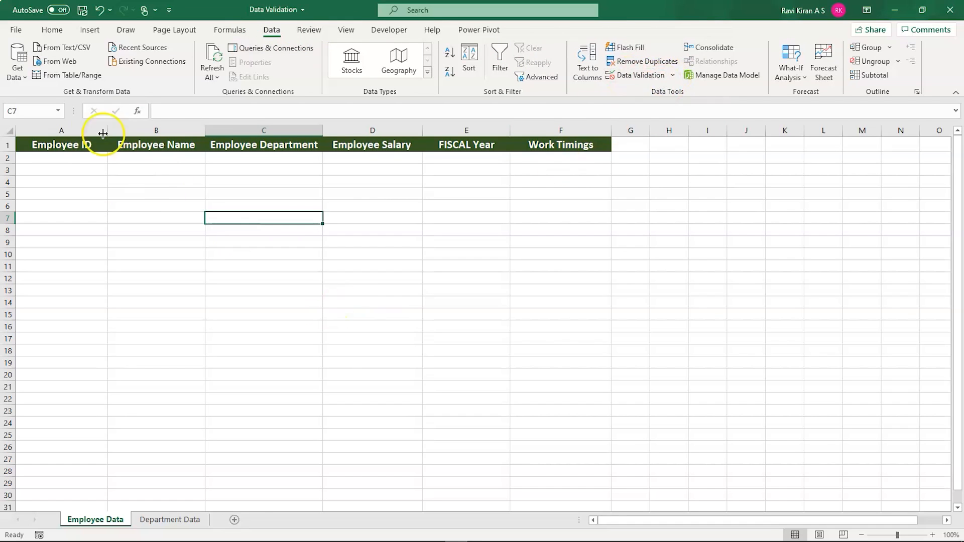
pyautogui.click(82, 124)
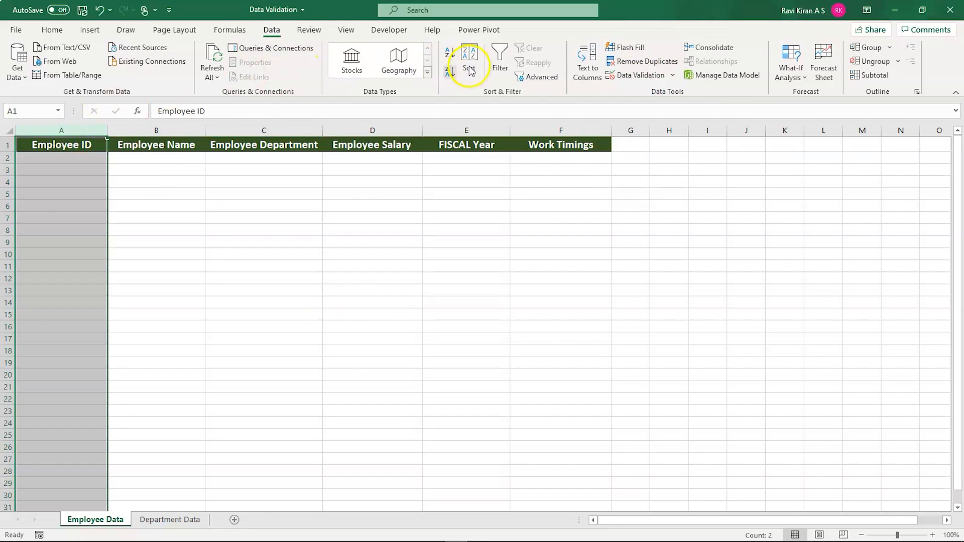
pyautogui.click(630, 77)
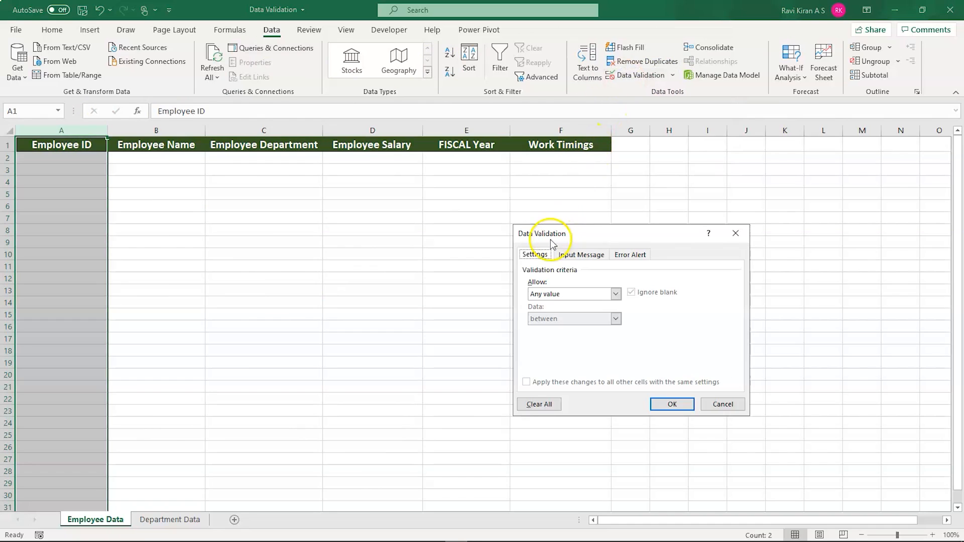
pyautogui.moveTo(575, 235); pyautogui.dragTo(390, 206)
pyautogui.click(431, 267)
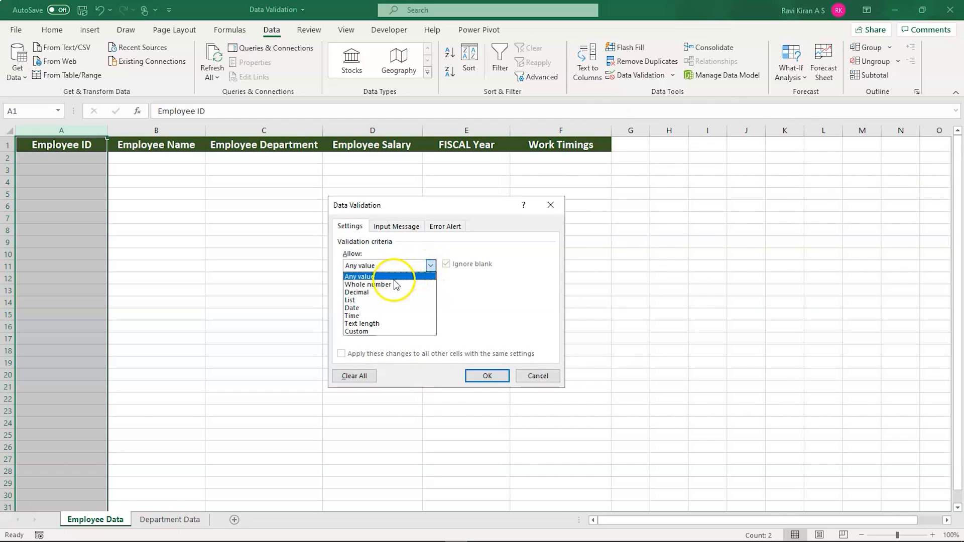
pyautogui.click(388, 286)
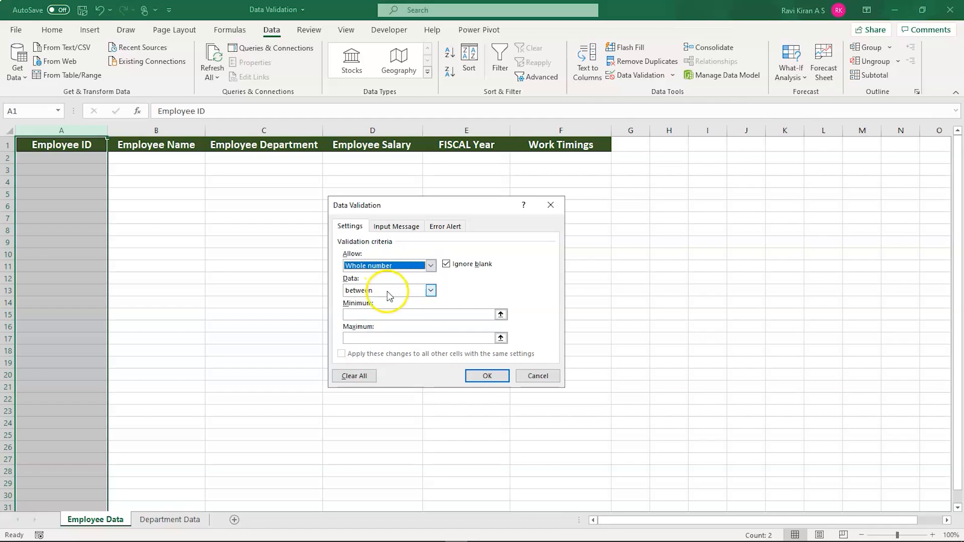
pyautogui.click(431, 291)
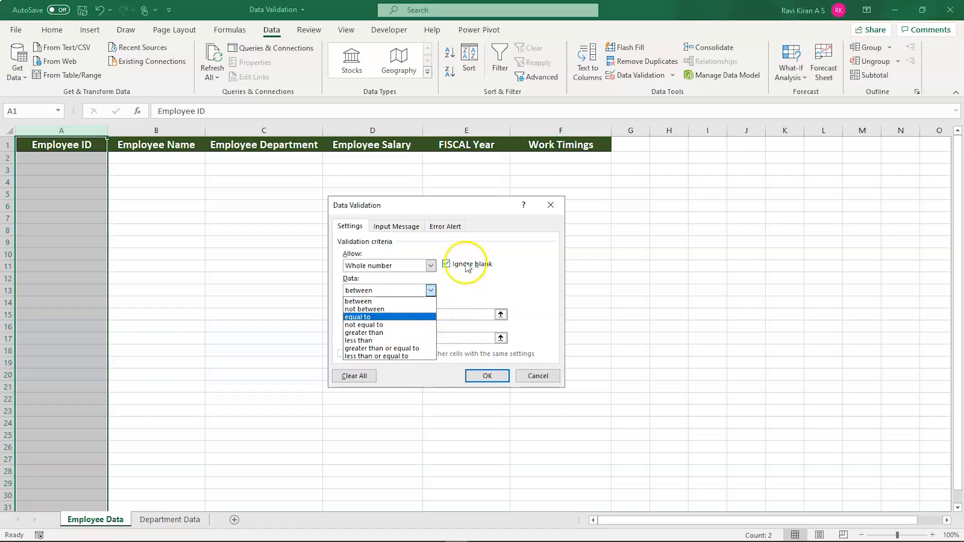
pyautogui.click(408, 301)
# - Set the validation minimum to 10000 and the maximum to 11000, and apply the rule
pyautogui.click(411, 315)
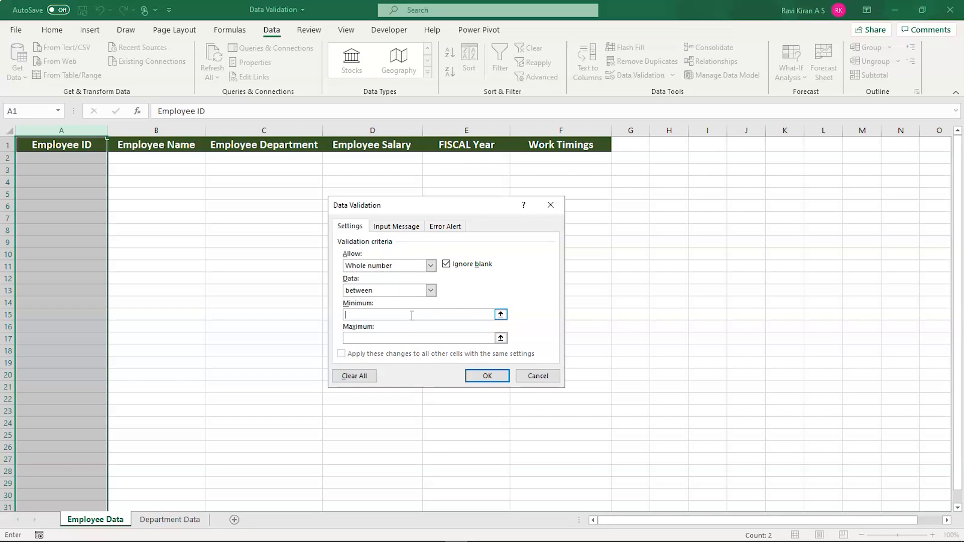
pyautogui.write('10000')
pyautogui.click(388, 338)
pyautogui.write('1000+A1')
pyautogui.press('BackSpace')
pyautogui.press('BackSpace')
pyautogui.press('BackSpace')
pyautogui.press('BackSpace')
pyautogui.press('BackSpace')
pyautogui.press('BackSpace')
pyautogui.write('1000')
pyautogui.click(490, 378)
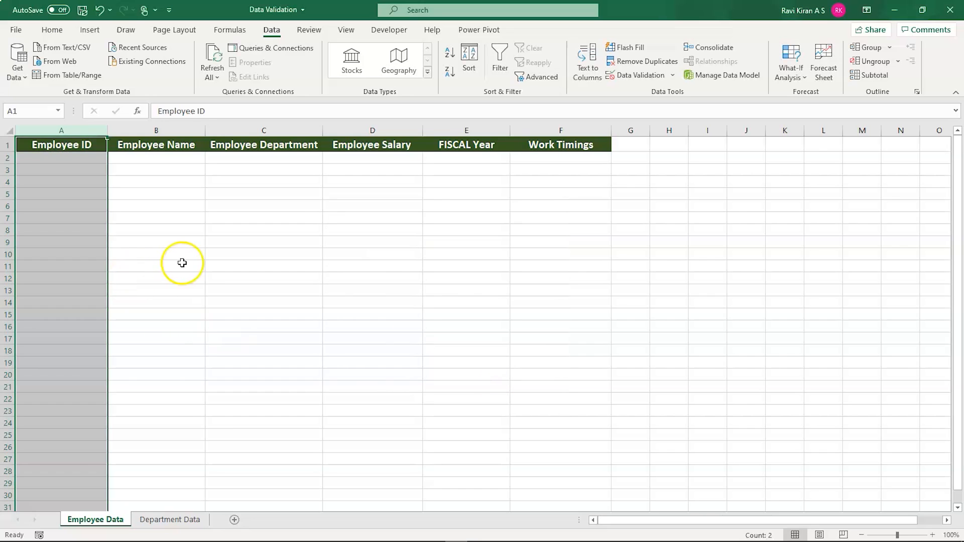
# - Test the validation rule by trying to enter 1 as the employee ID in cell A2
pyautogui.click(115, 175)
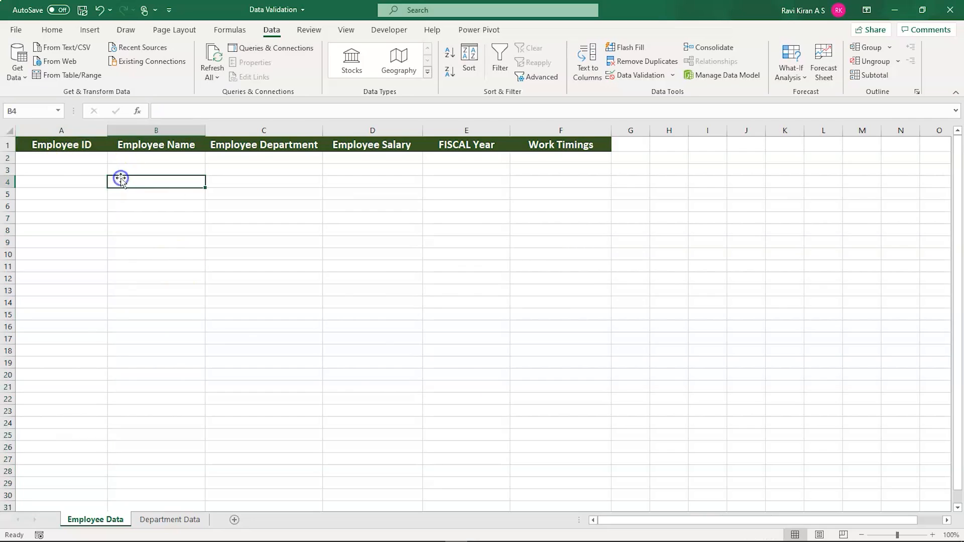
pyautogui.click(76, 158)
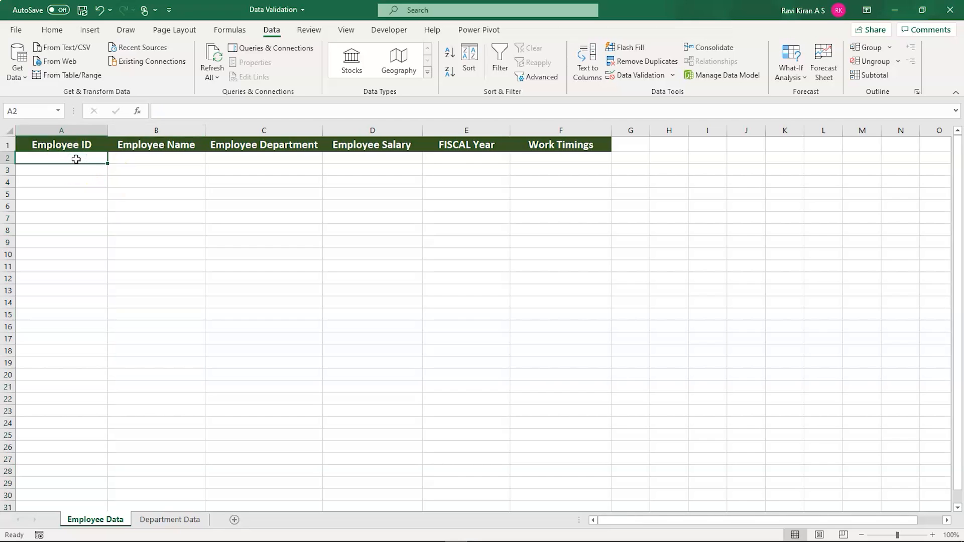
pyautogui.click(25, 514)
pyautogui.click(49, 160)
pyautogui.write('1')
pyautogui.press('Return')
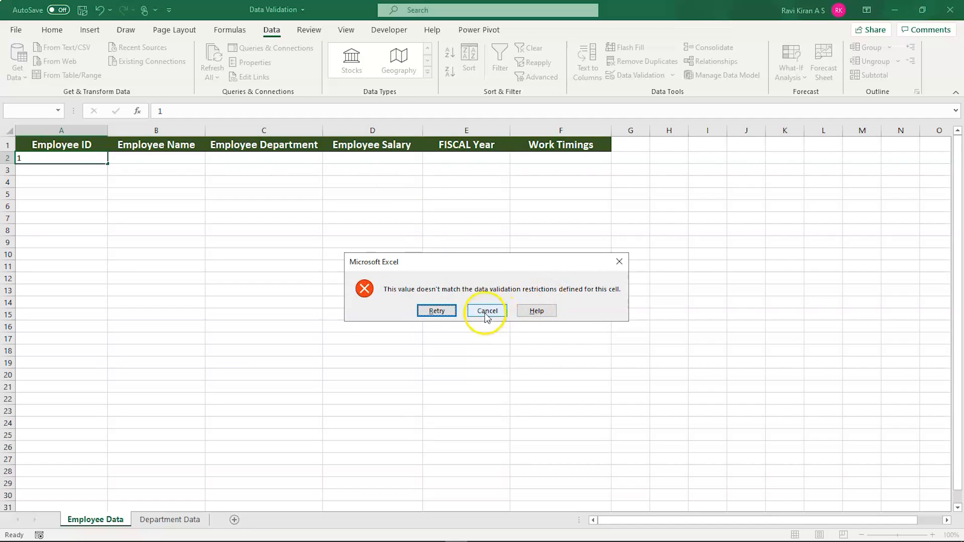
# - Retry the entry in cell A2 with an employee ID inside the allowed range
pyautogui.click(437, 311)
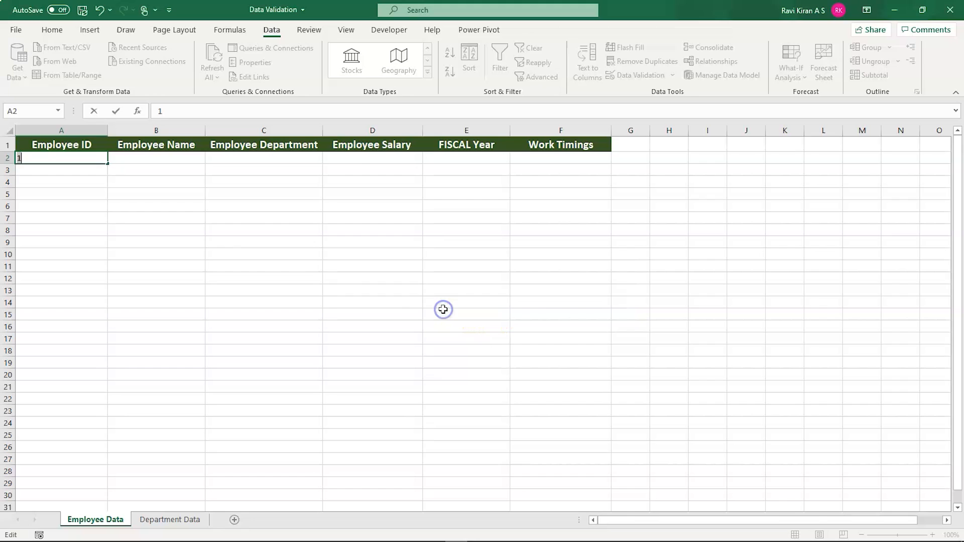
pyautogui.write('0901')
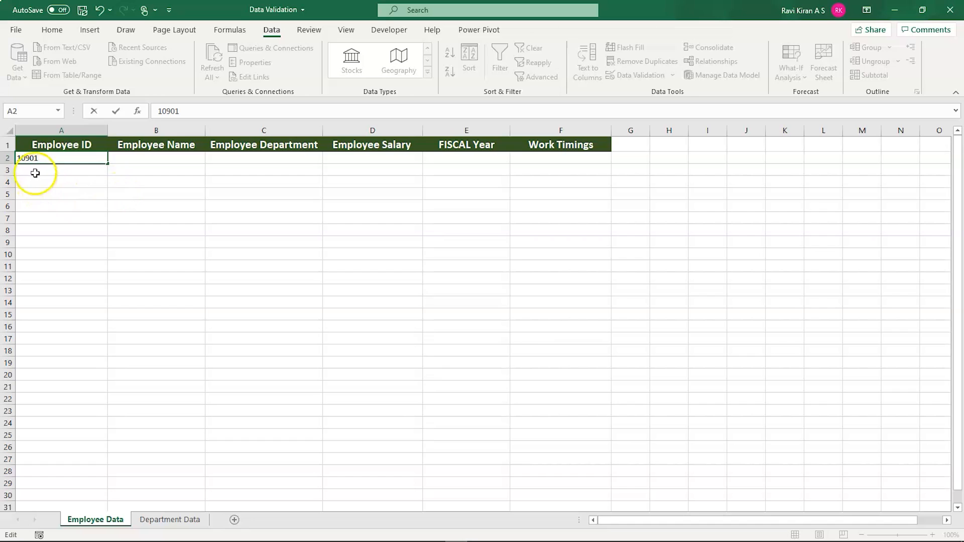
pyautogui.press('Return')
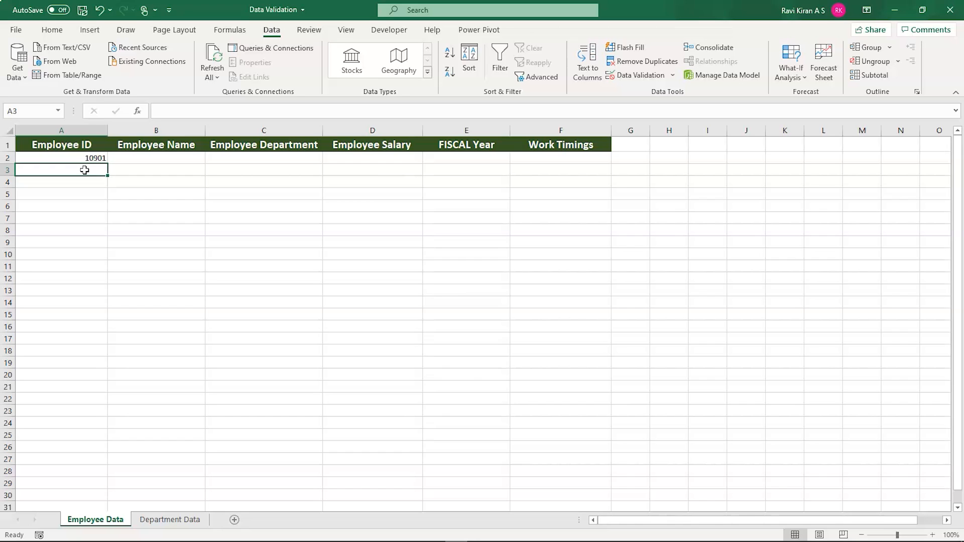
# - Try to enter 2 as the employee ID in cell A3 and dismiss the alert
pyautogui.write('2')
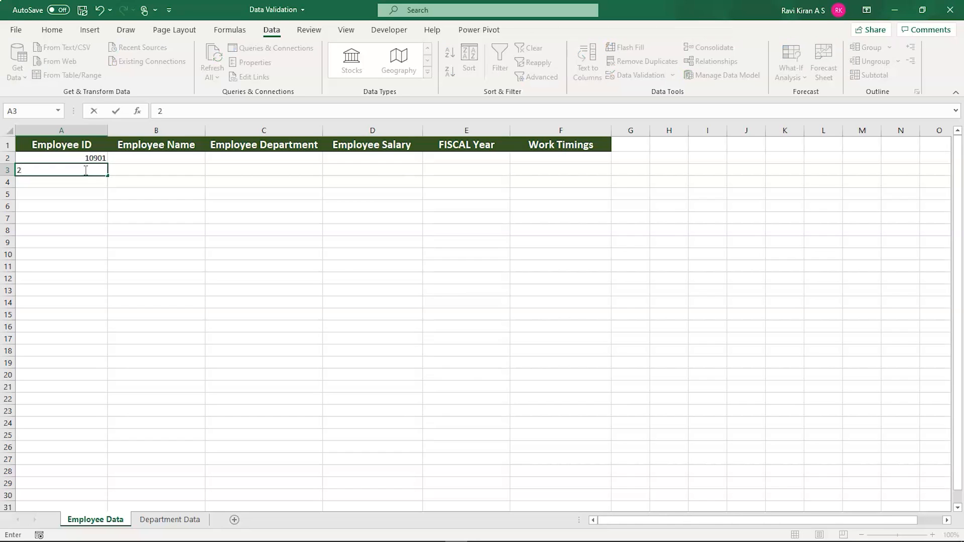
pyautogui.press('Return')
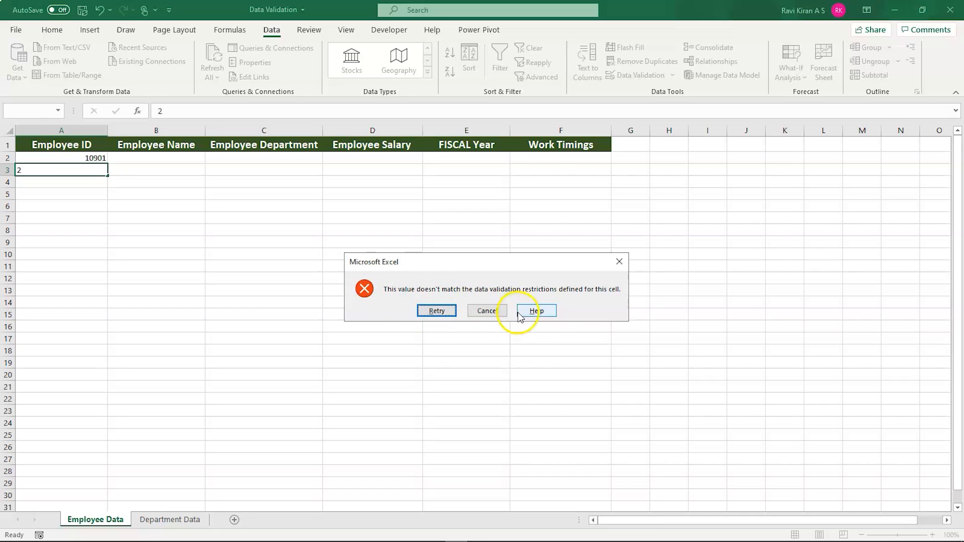
pyautogui.click(621, 263)
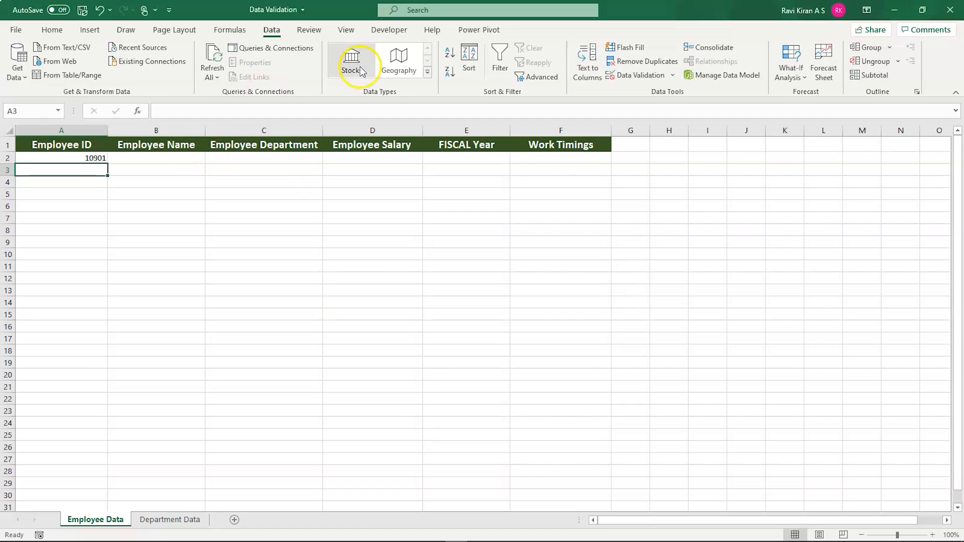
# - Give the Employee ID column's validation a Stop error alert titled "Data entered is not valid"
pyautogui.click(81, 129)
pyautogui.click(638, 75)
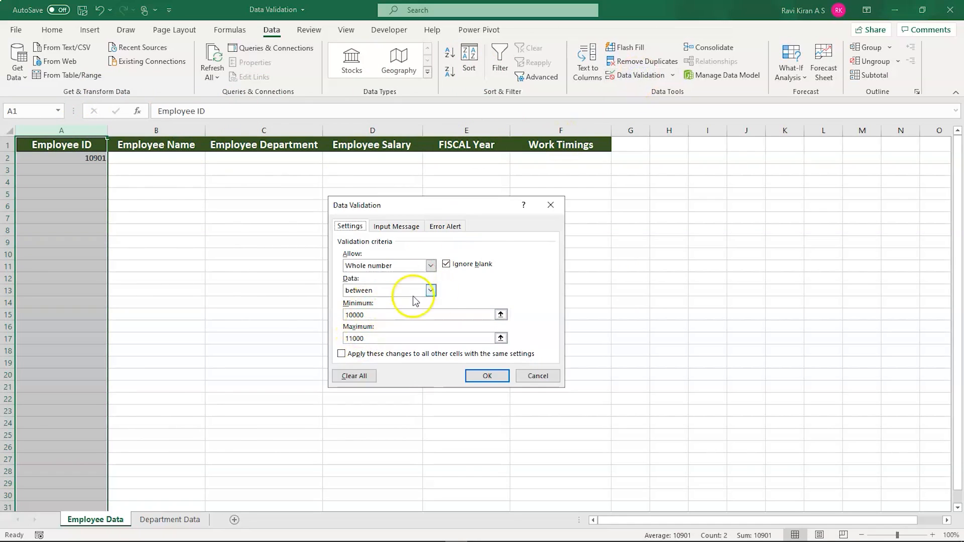
pyautogui.click(407, 228)
pyautogui.click(445, 226)
pyautogui.click(409, 227)
pyautogui.click(444, 227)
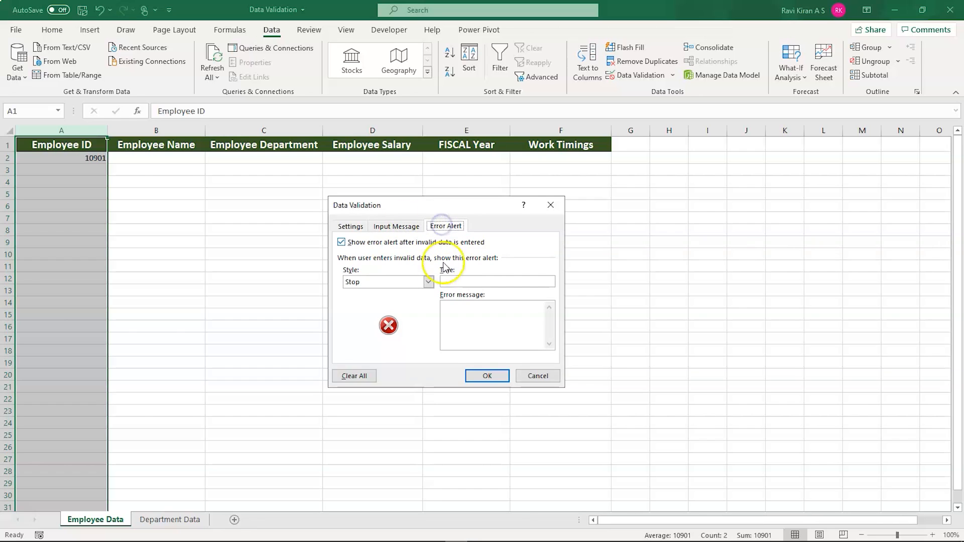
pyautogui.click(463, 282)
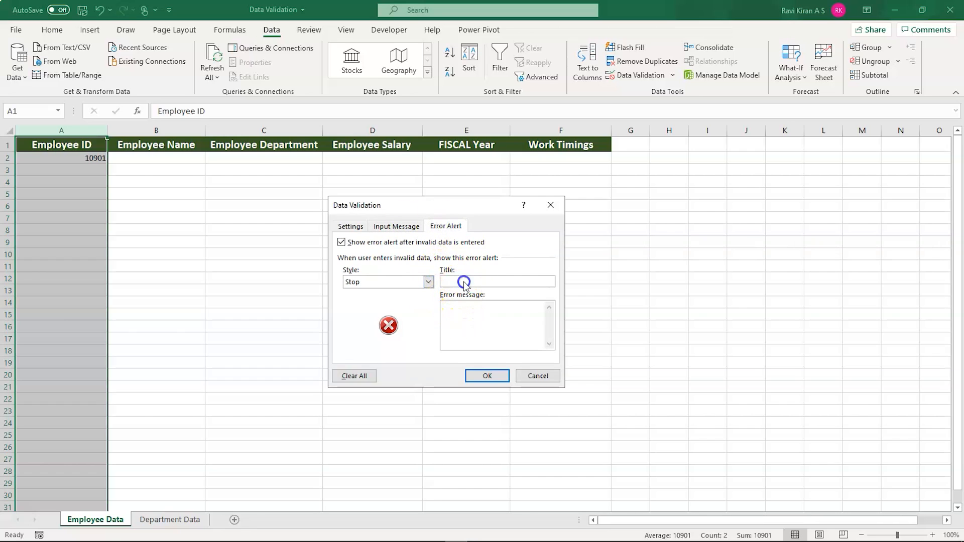
pyautogui.write('Data entered is not valid')
# - Set the error message to "Please enter Emp-ID between 10000 to 11000" and apply the alert
pyautogui.click(465, 308)
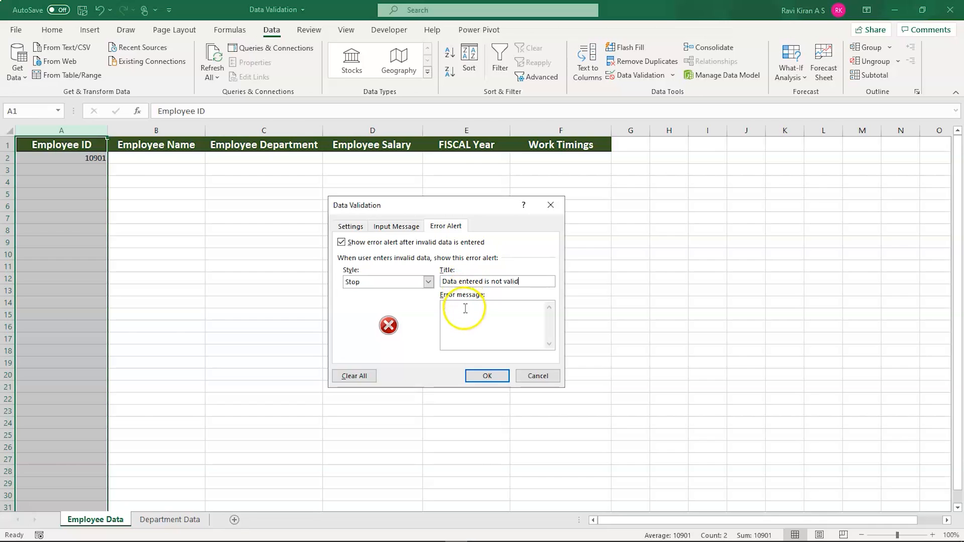
pyautogui.write('Please enter ')
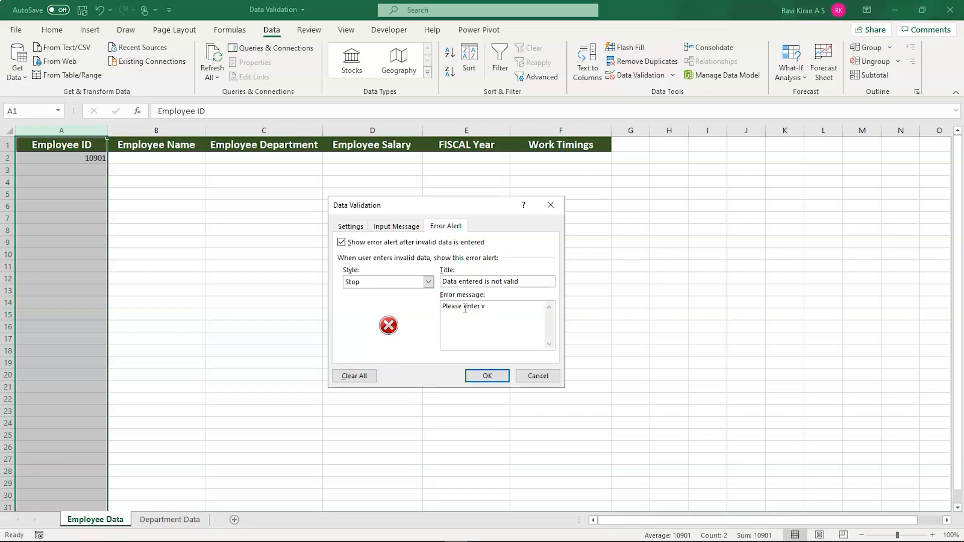
pyautogui.write('Emp-ID between 10000 to 10001')
pyautogui.click(480, 377)
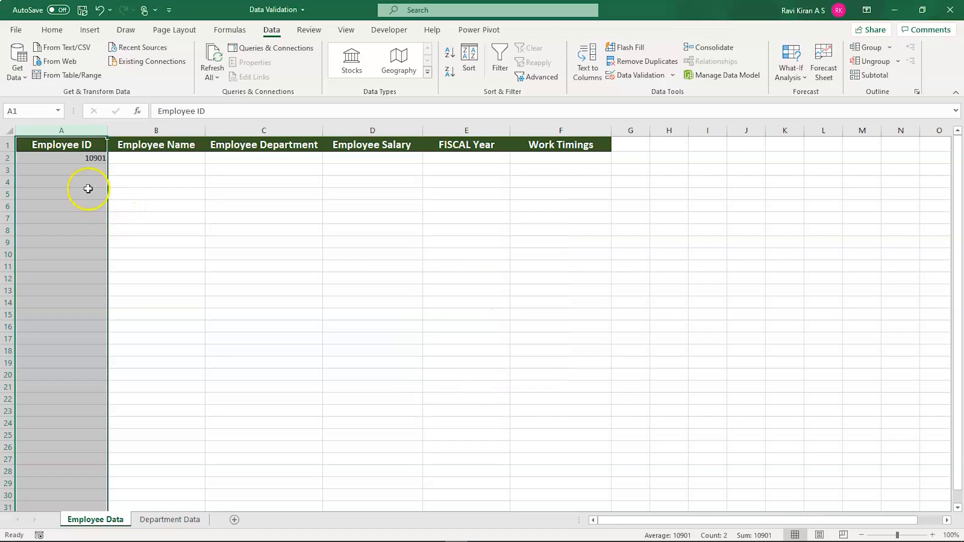
# - Test the custom error alert by entering 2 in cell A3, and clear the entry after retrying
pyautogui.click(81, 171)
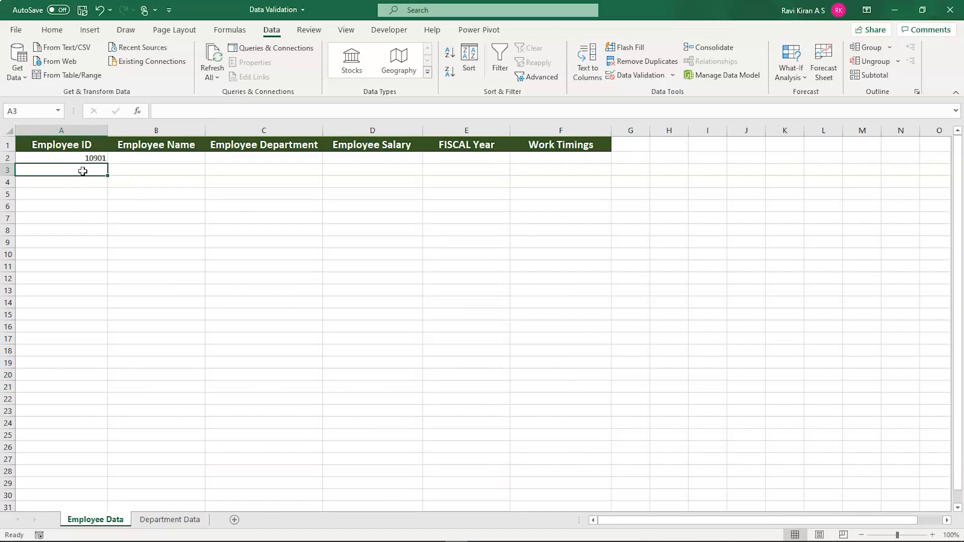
pyautogui.click(83, 171)
pyautogui.doubleClick(84, 172)
pyautogui.write('2')
pyautogui.press('Return')
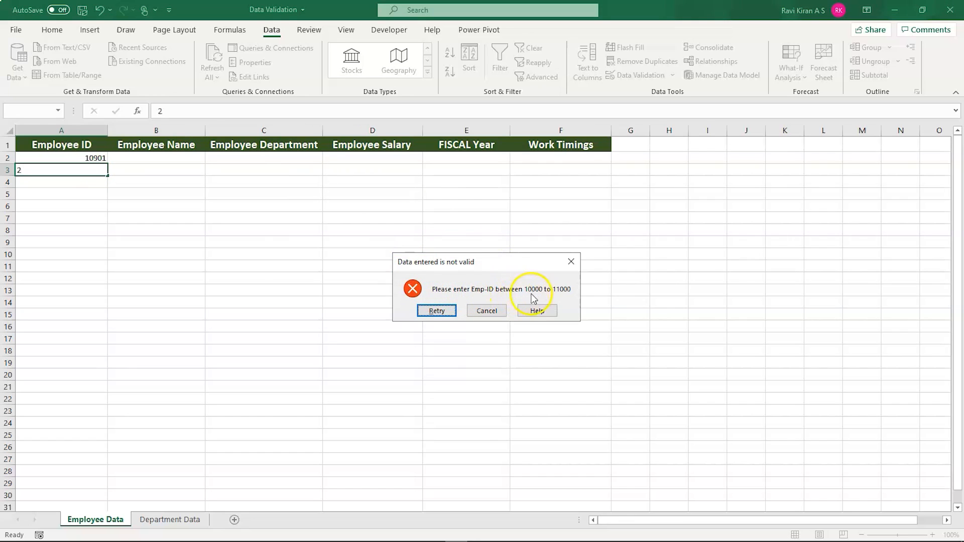
pyautogui.click(447, 311)
pyautogui.press('BackSpace')
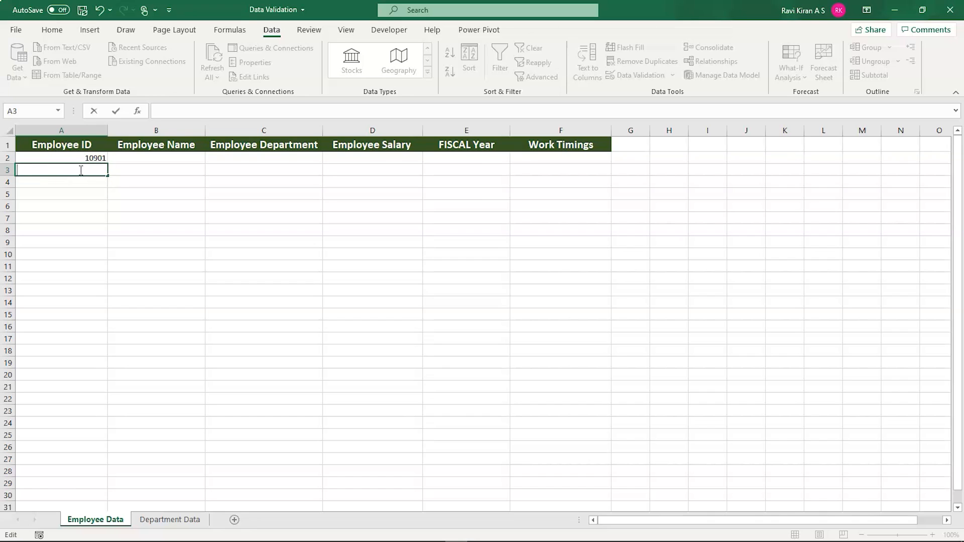
pyautogui.click(86, 170)
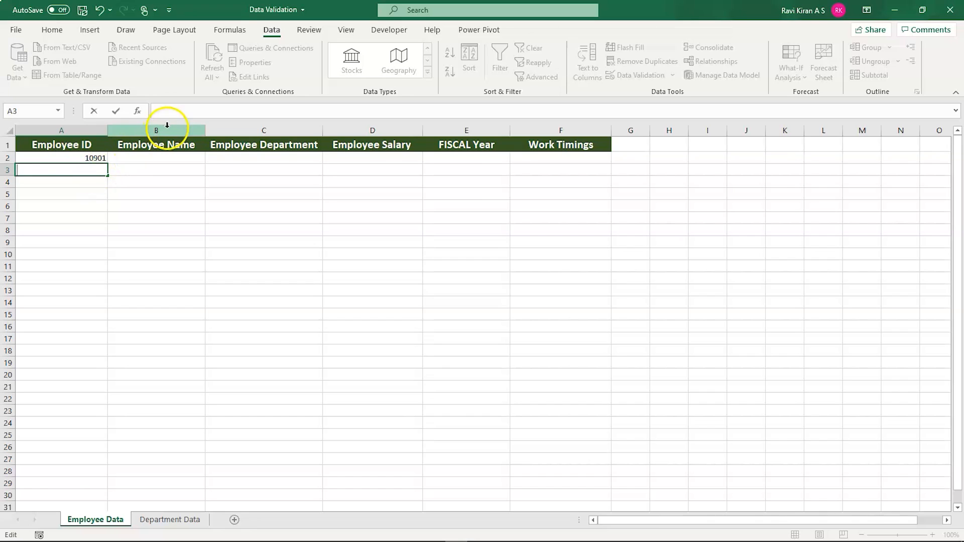
# - Add an input message titled "Valid Data" to the Employee ID column's validation
pyautogui.click(72, 132)
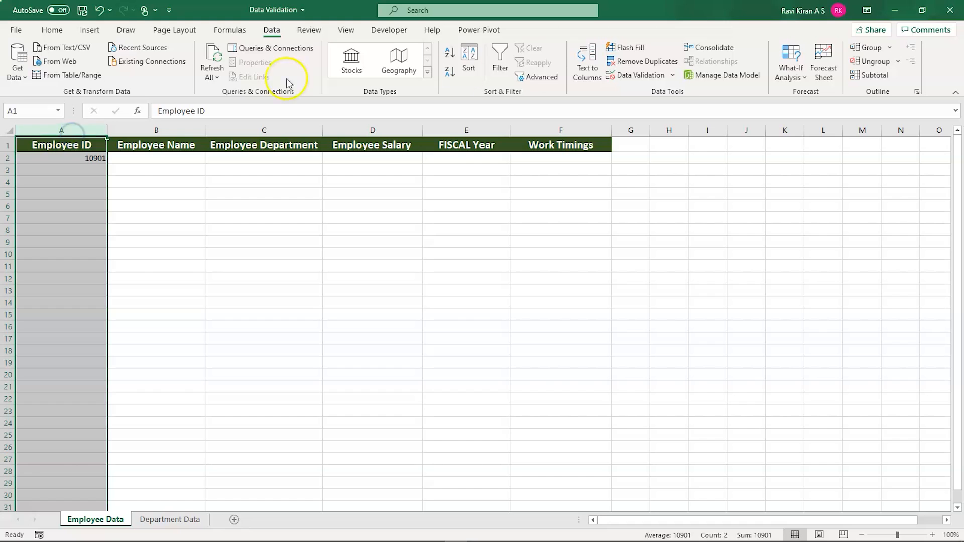
pyautogui.click(636, 78)
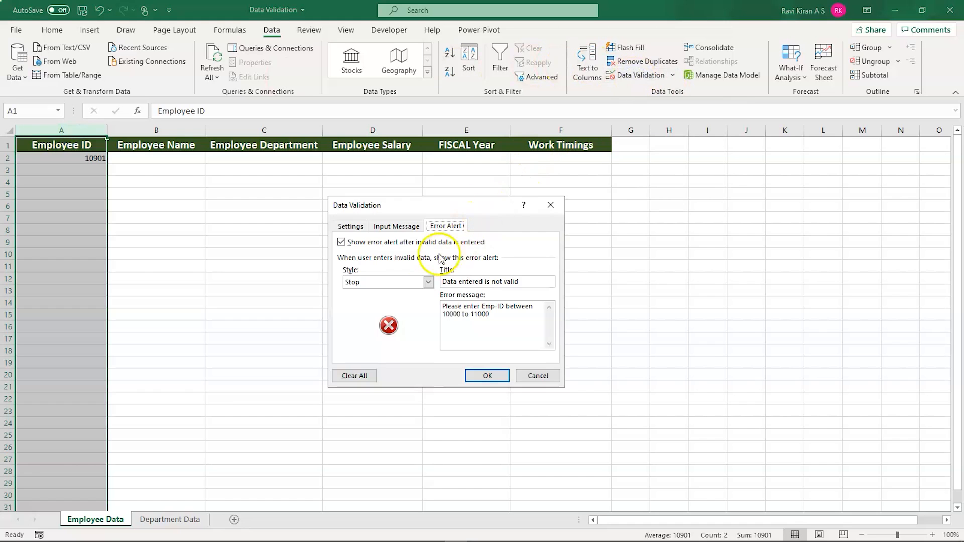
pyautogui.click(396, 226)
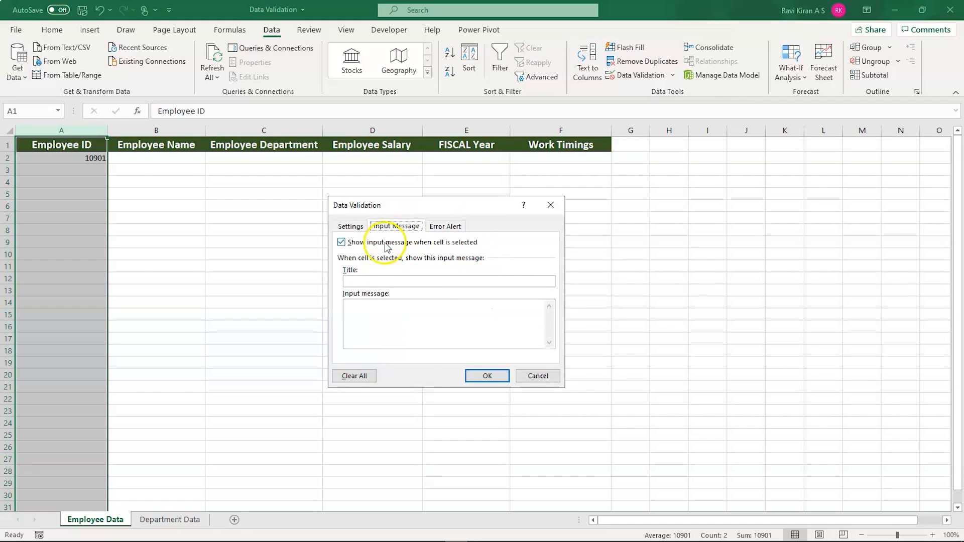
pyautogui.click(370, 282)
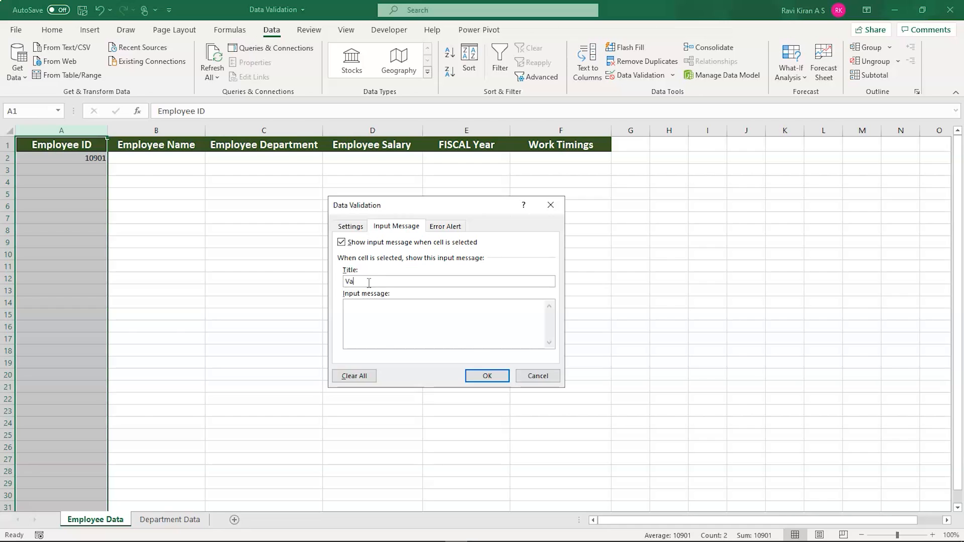
pyautogui.write('Valid Data')
# - Set the input message text to "Please enter data between 10000 to 11000" and apply the validation settings
pyautogui.click(368, 305)
pyautogui.write('Pleaa')
pyautogui.write('se E')
pyautogui.press('BackSpace')
pyautogui.press('BackSpace')
pyautogui.press('BackSpace')
pyautogui.press('BackSpace')
pyautogui.press('BackSpace')
pyautogui.write('se enter data between 1000')
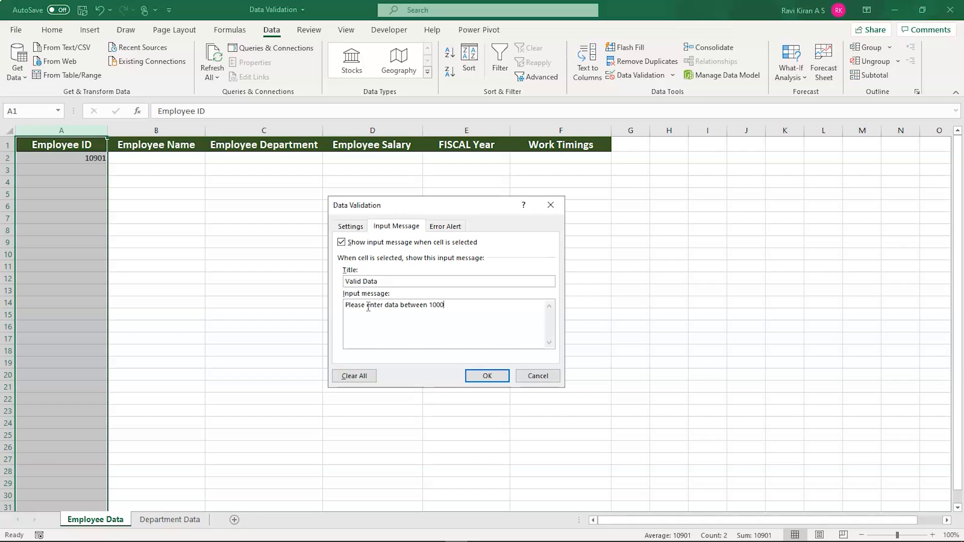
pyautogui.write('0 to 11000')
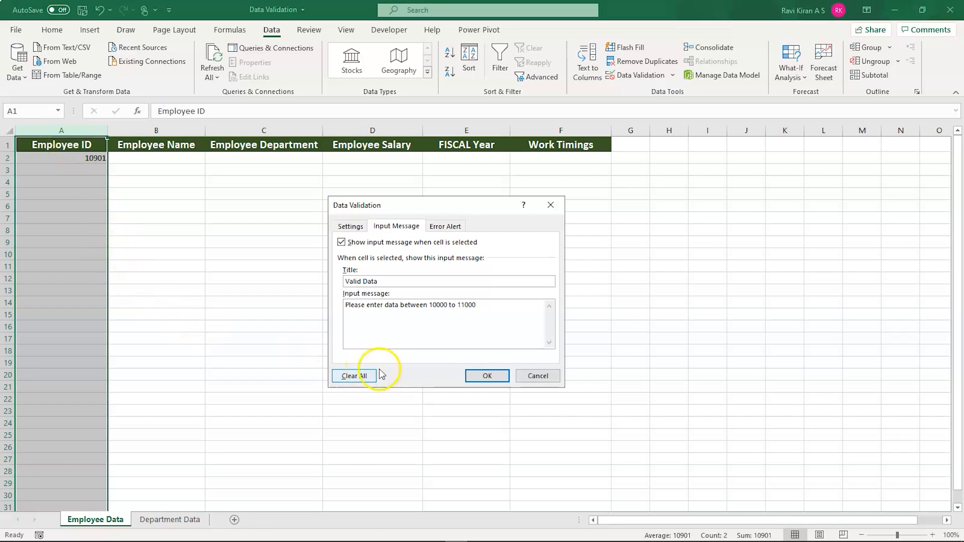
pyautogui.click(479, 374)
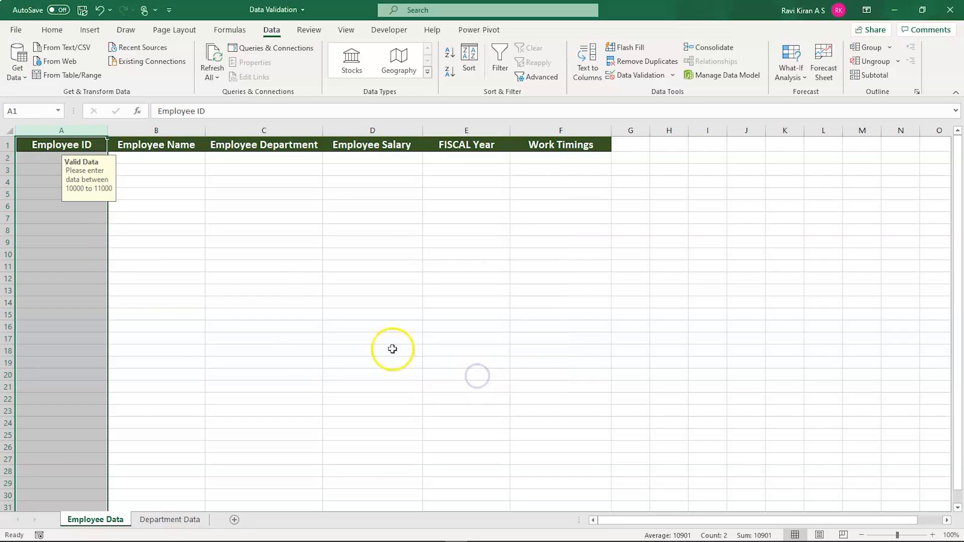
# - Fill cells A3 and A4 with the next two consecutive employee IDs following the one in A2
pyautogui.click(68, 170)
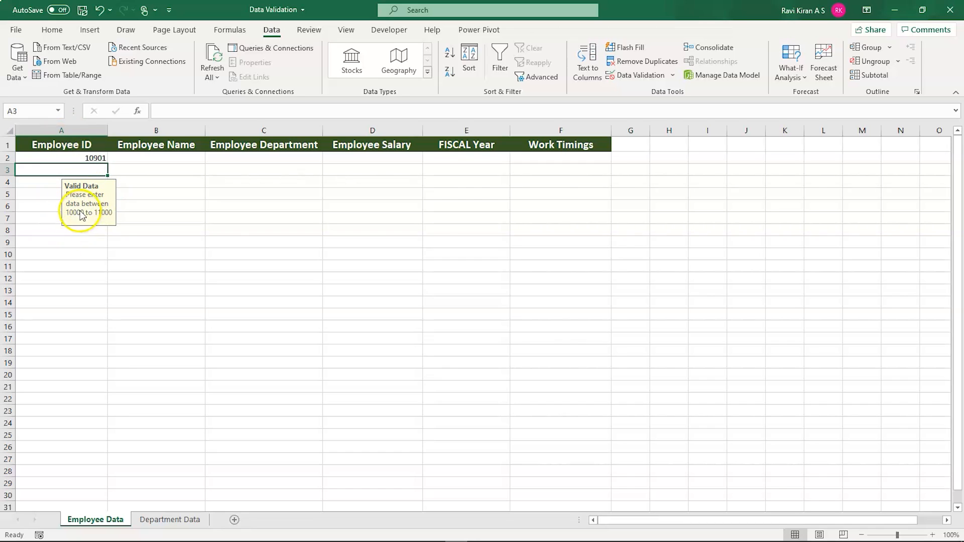
pyautogui.doubleClick(67, 171)
pyautogui.write('1')
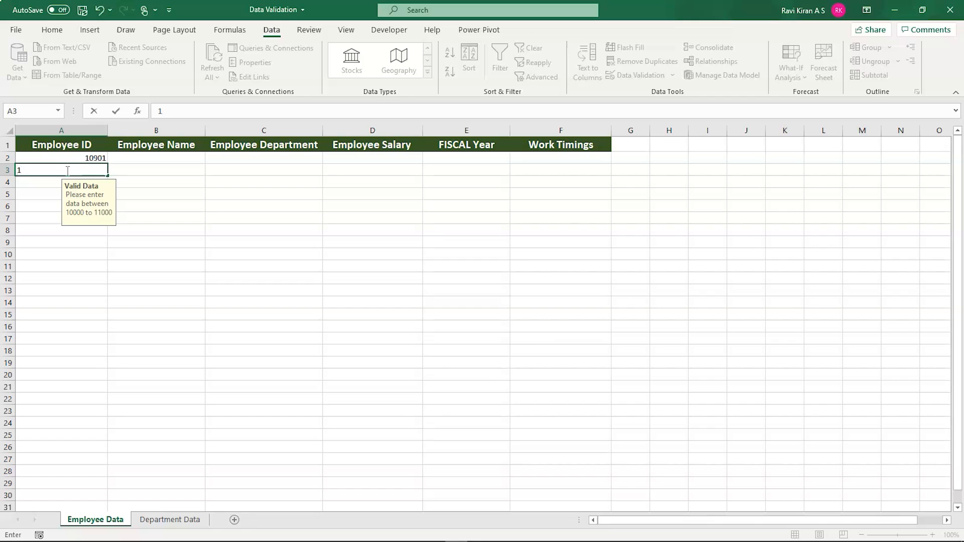
pyautogui.write('0')
pyautogui.write('0')
pyautogui.press('BackSpace')
pyautogui.write('902')
pyautogui.press('Return')
pyautogui.click(66, 179)
pyautogui.write('10903')
pyautogui.press('Return')
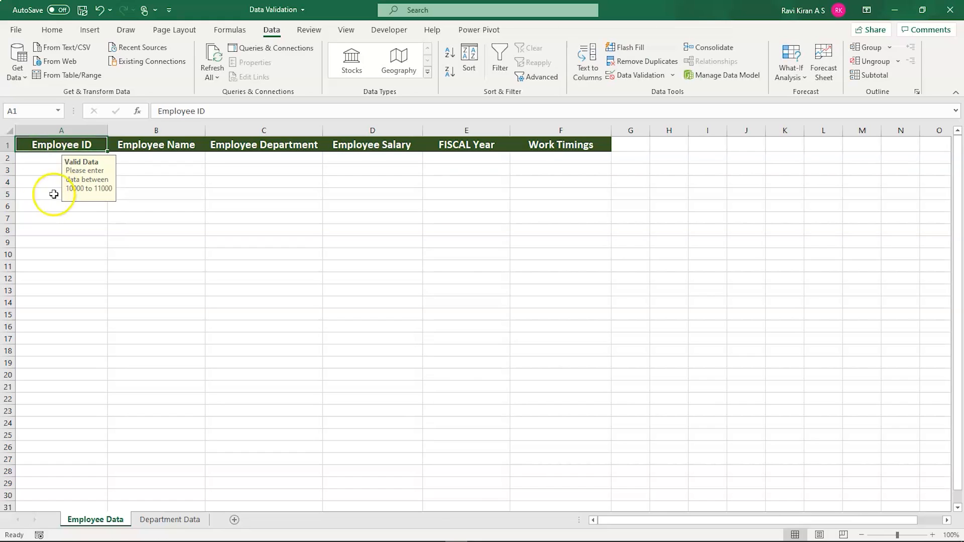
# - Test the Employee ID validation by entering 20 in cell A5, choose to retry, and discard the entry
pyautogui.click(40, 196)
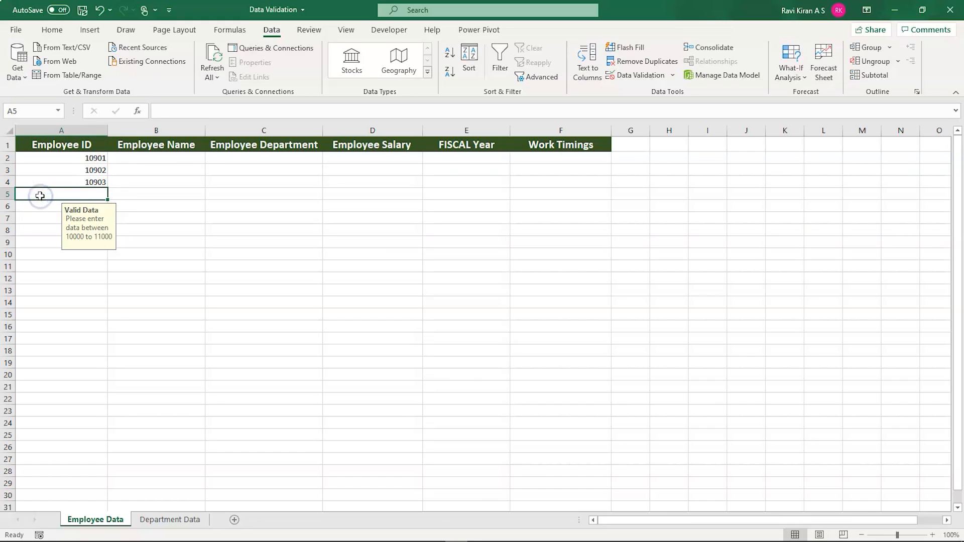
pyautogui.write('20')
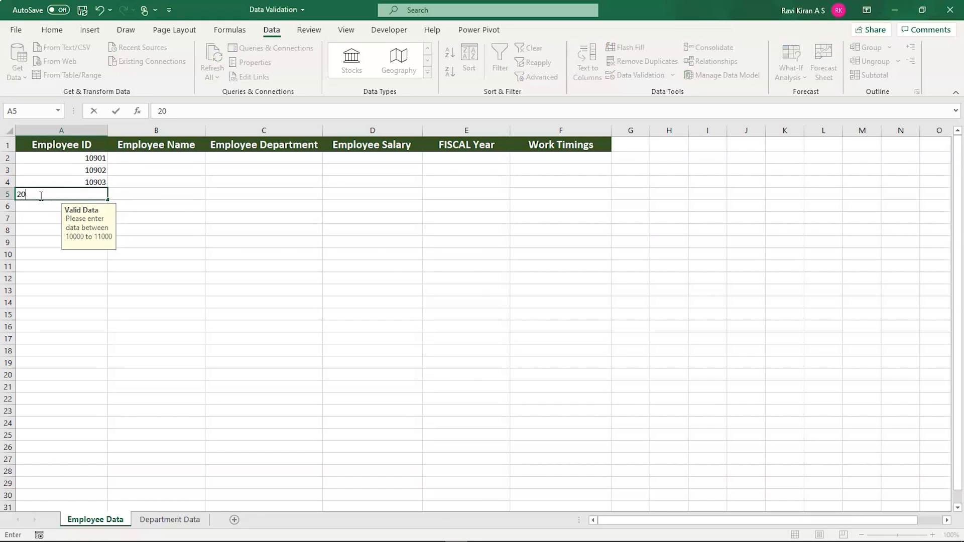
pyautogui.press('Return')
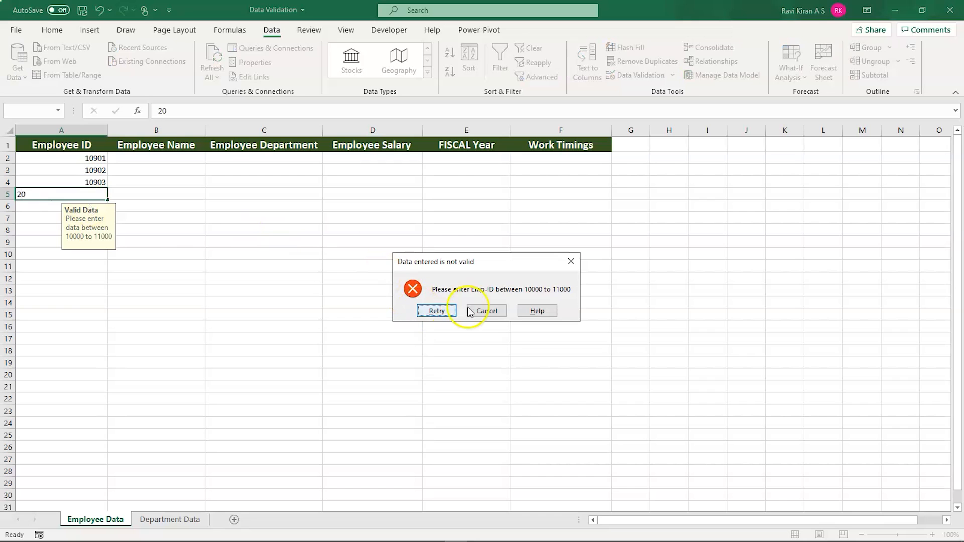
pyautogui.click(432, 312)
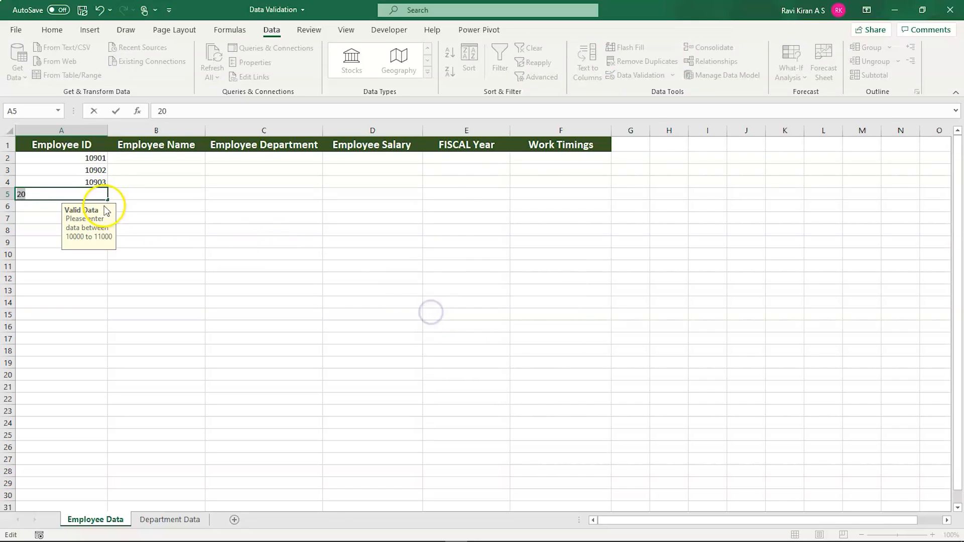
pyautogui.press('Escape')
pyautogui.click(185, 223)
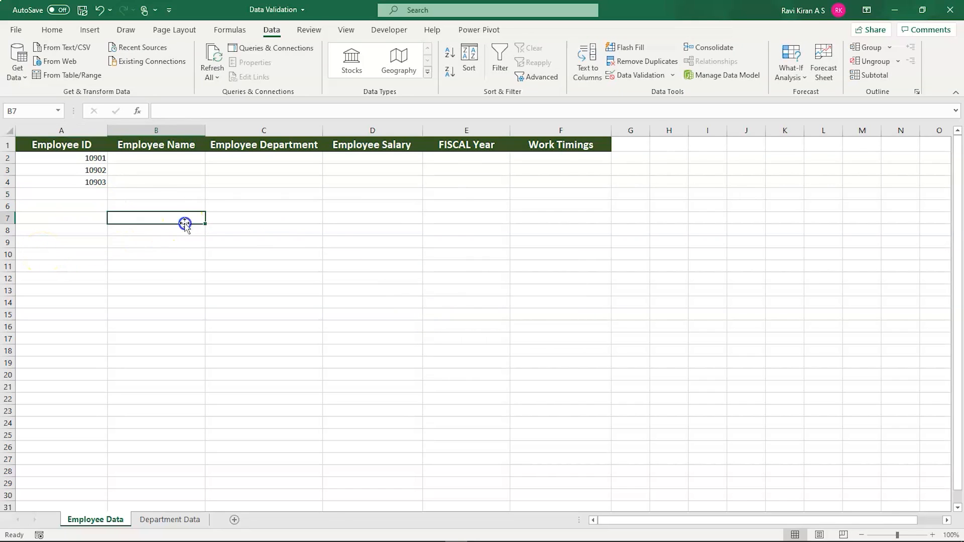
# - Apply a data validation rule to the whole Employee Name column allowing a text length between 1 and 15
pyautogui.click(170, 132)
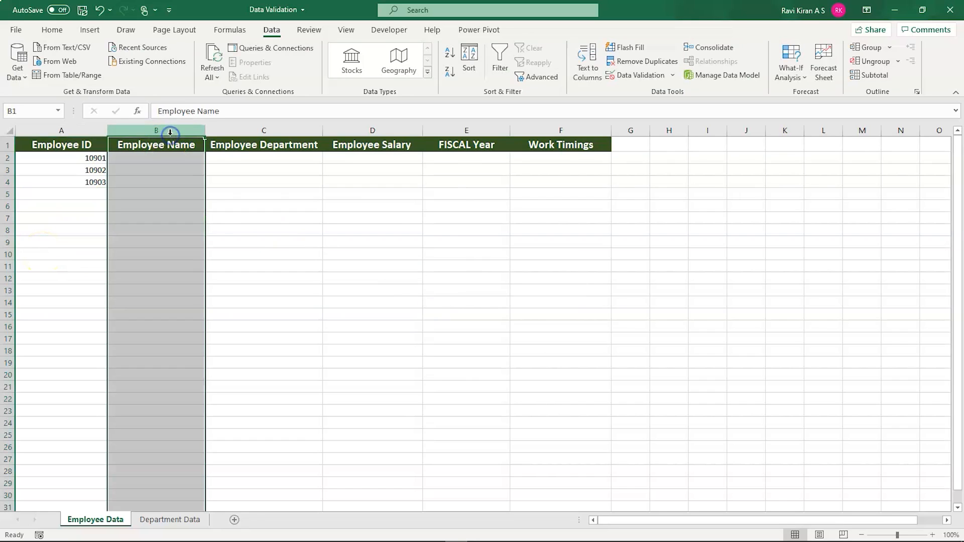
pyautogui.click(636, 75)
pyautogui.click(350, 226)
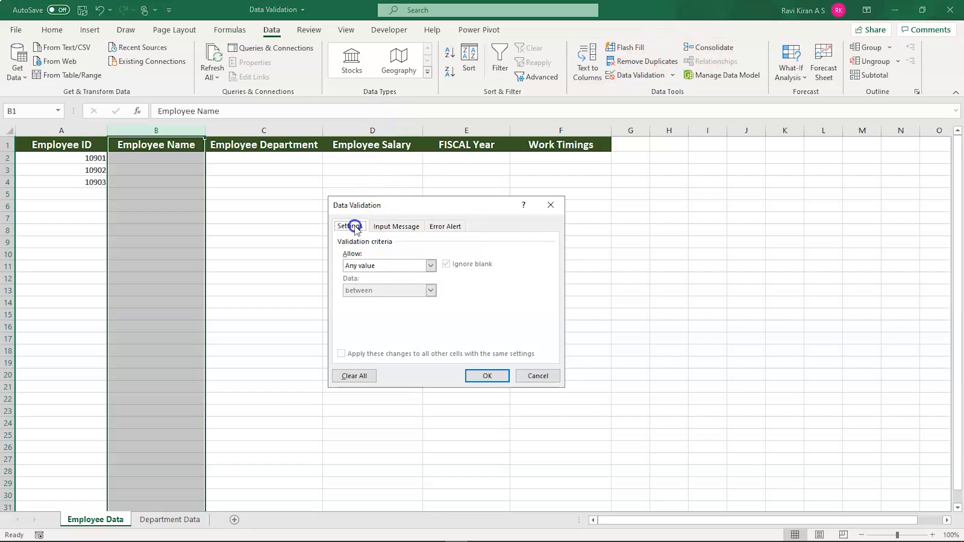
pyautogui.click(431, 265)
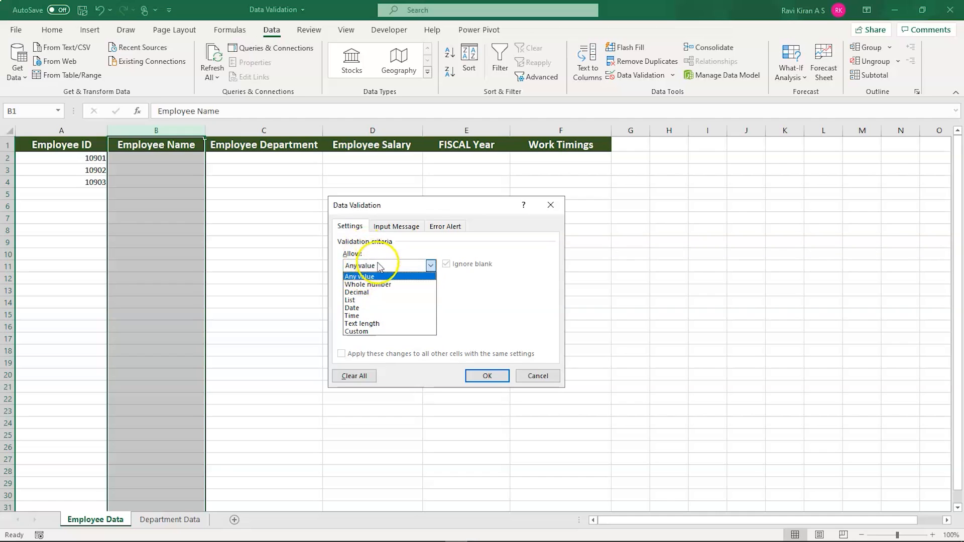
pyautogui.click(355, 324)
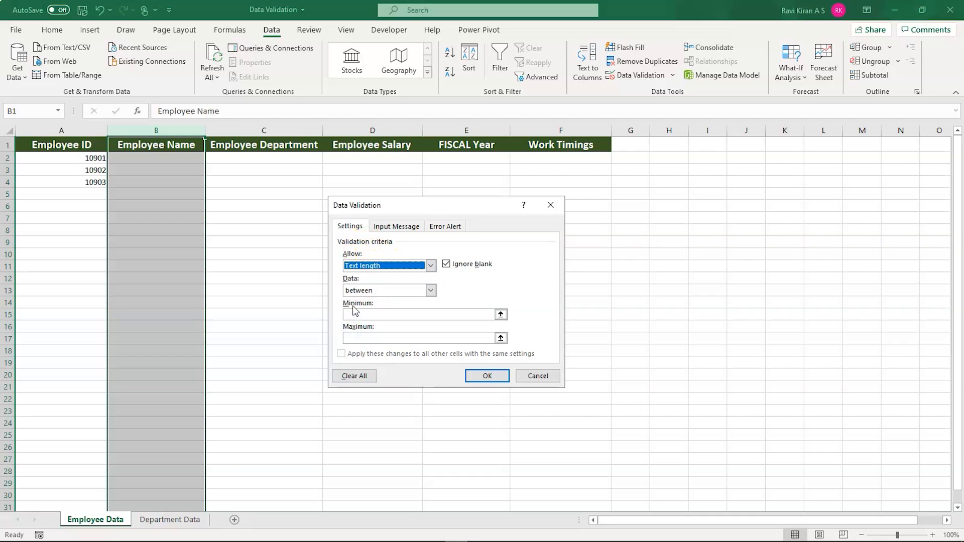
pyautogui.click(352, 313)
pyautogui.write('1')
pyautogui.click(349, 337)
pyautogui.write('10')
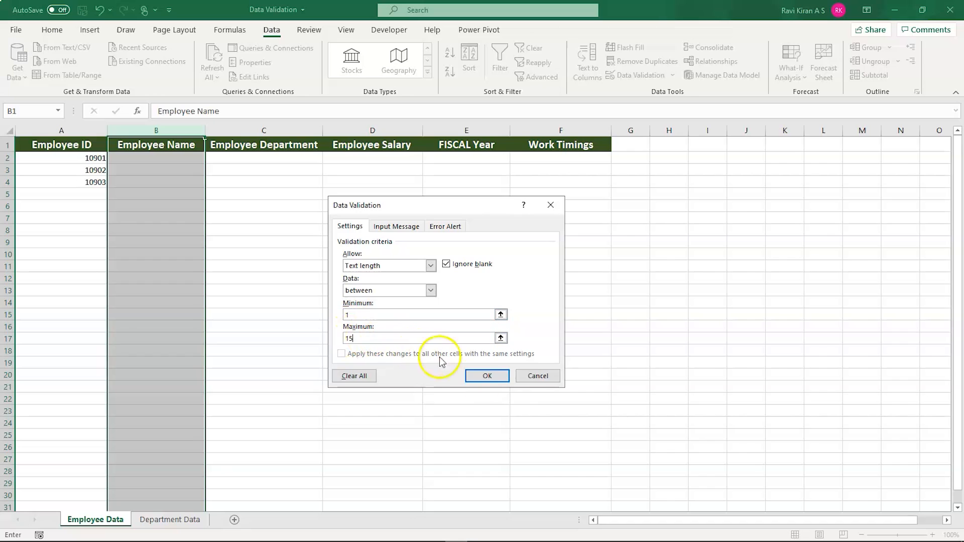
pyautogui.click(392, 315)
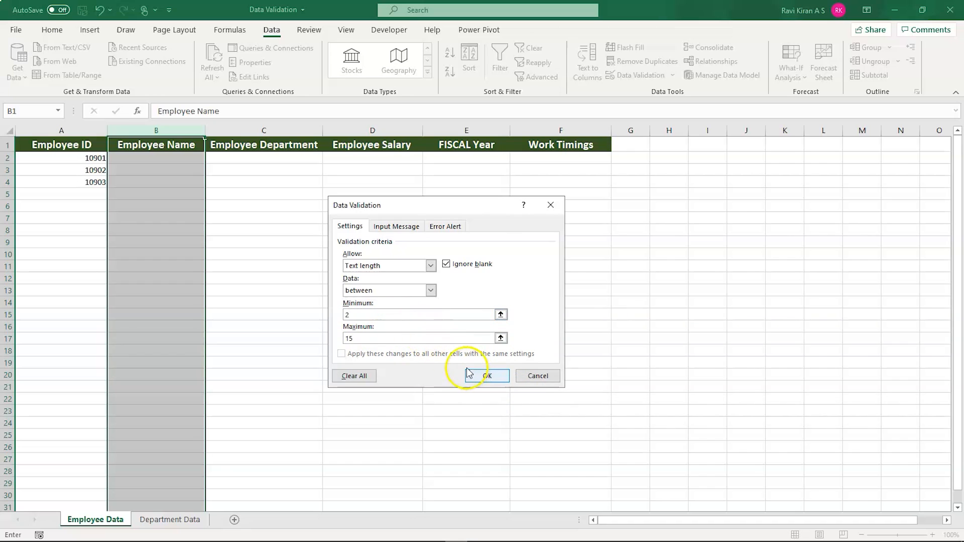
pyautogui.press('BackSpace')
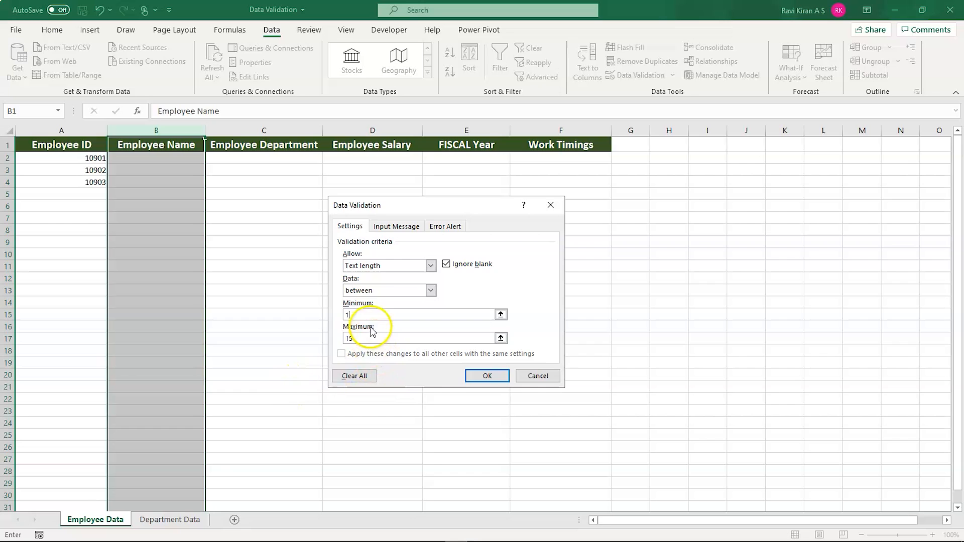
pyautogui.click(486, 376)
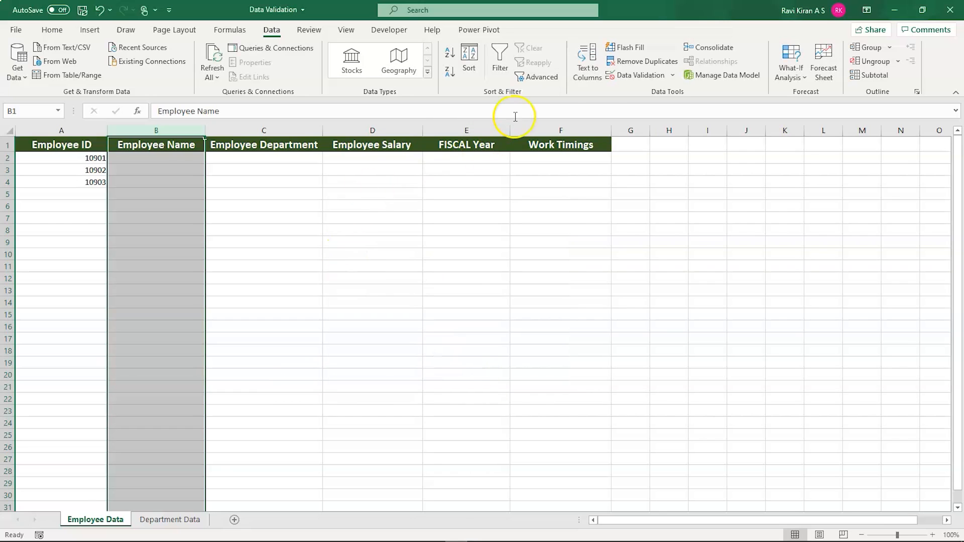
# - Add an input message titled "Enter Character Data" to the Employee Name column's validation
pyautogui.click(631, 77)
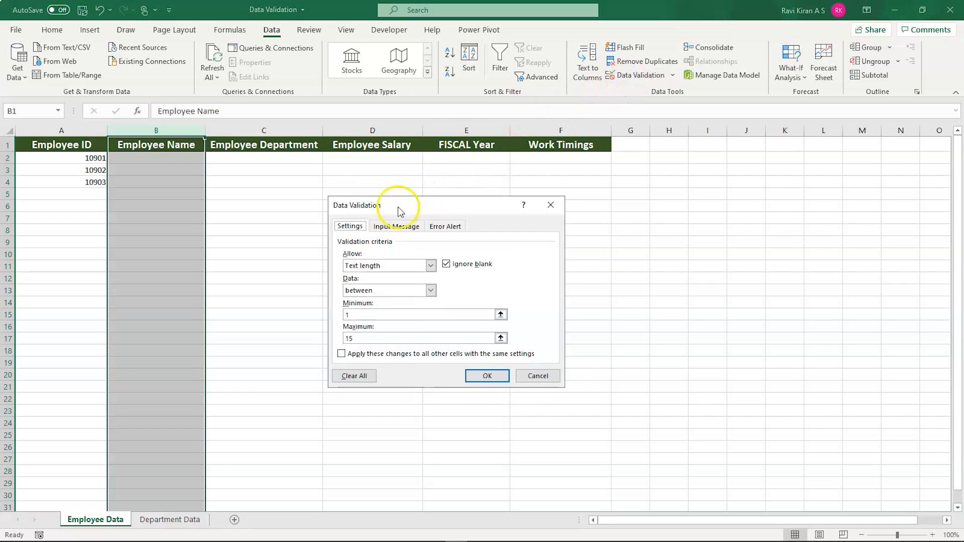
pyautogui.click(389, 225)
pyautogui.click(361, 281)
pyautogui.write('Enter Character ')
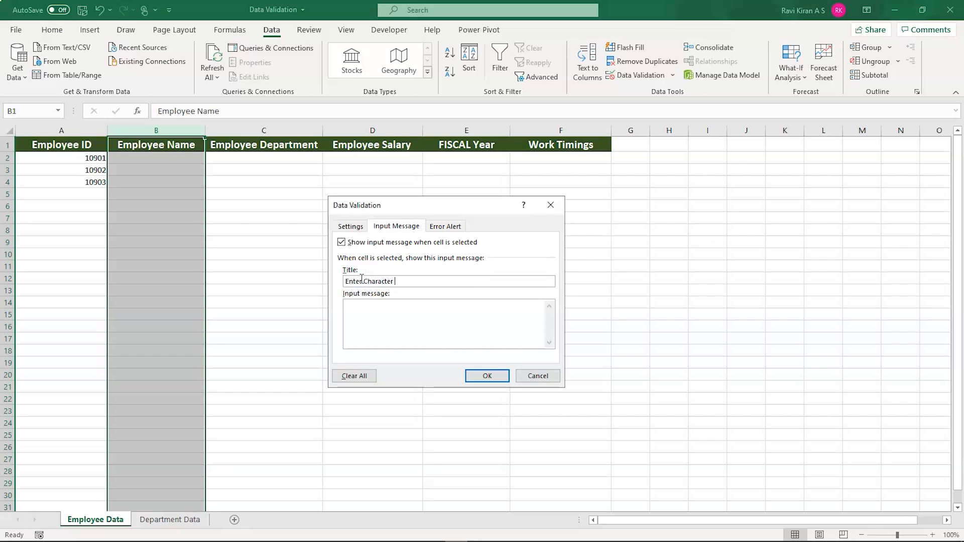
pyautogui.write('Data')
# - Set the Employee Name input message text to "Please enter valid name"
pyautogui.click(366, 329)
pyautogui.write('PLe')
pyautogui.press('BackSpace')
pyautogui.press('BackSpace')
pyautogui.press('BackSpace')
pyautogui.press('BackSpace')
pyautogui.write('lease enter vlid')
pyautogui.press('BackSpace')
pyautogui.press('BackSpace')
pyautogui.press('BackSpace')
pyautogui.write('alid name')
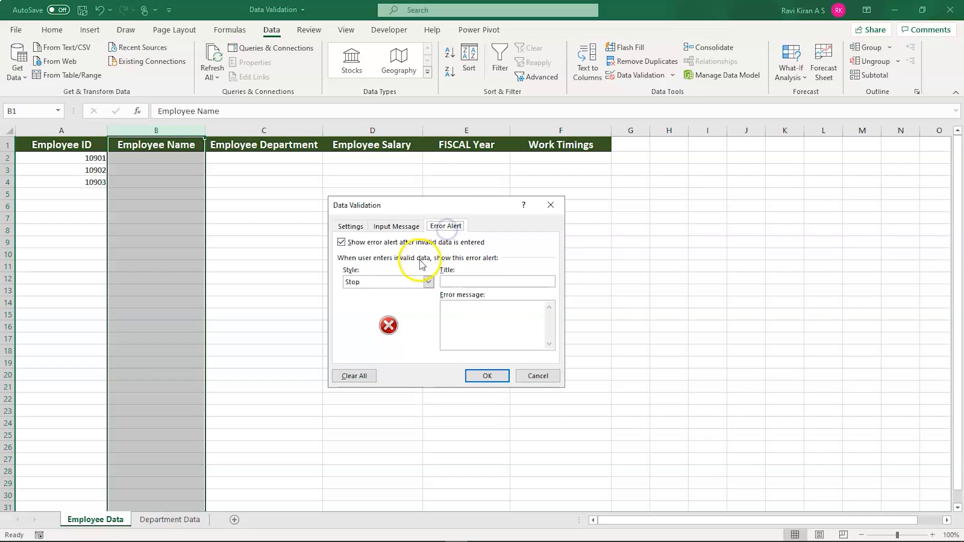
# - Give the Employee Name error alert the title "Invalid Data" and message "Please enter characters less than 15", and apply the validation
pyautogui.click(475, 281)
pyautogui.write('Invalid Data')
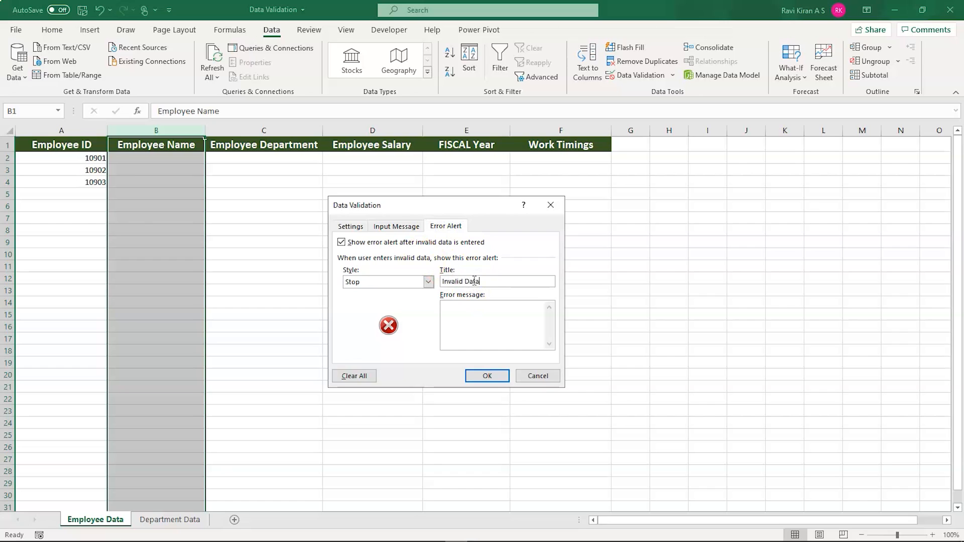
pyautogui.click(472, 323)
pyautogui.write('PLeas')
pyautogui.press('BackSpace')
pyautogui.press('BackSpace')
pyautogui.press('BackSpace')
pyautogui.write('ase enter characters less than')
pyautogui.click(482, 376)
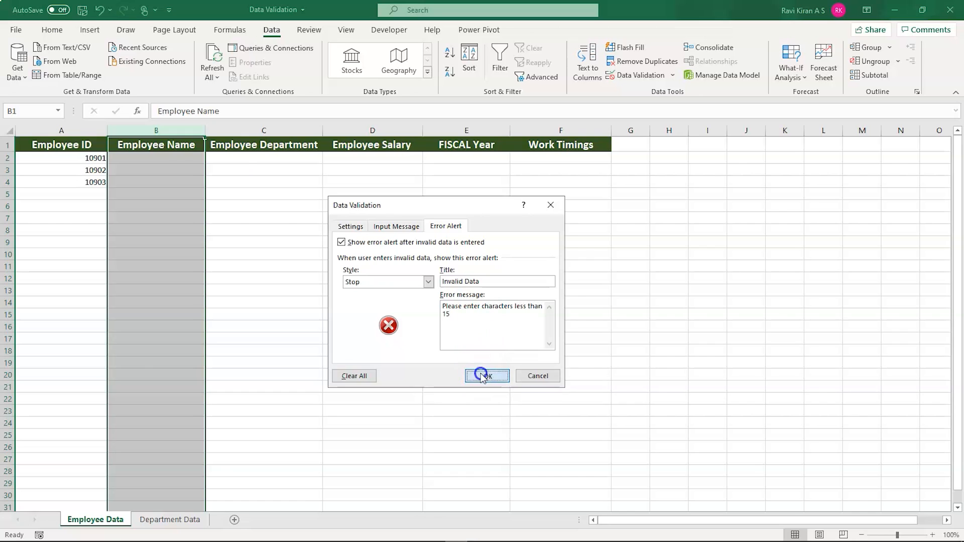
pyautogui.click(329, 240)
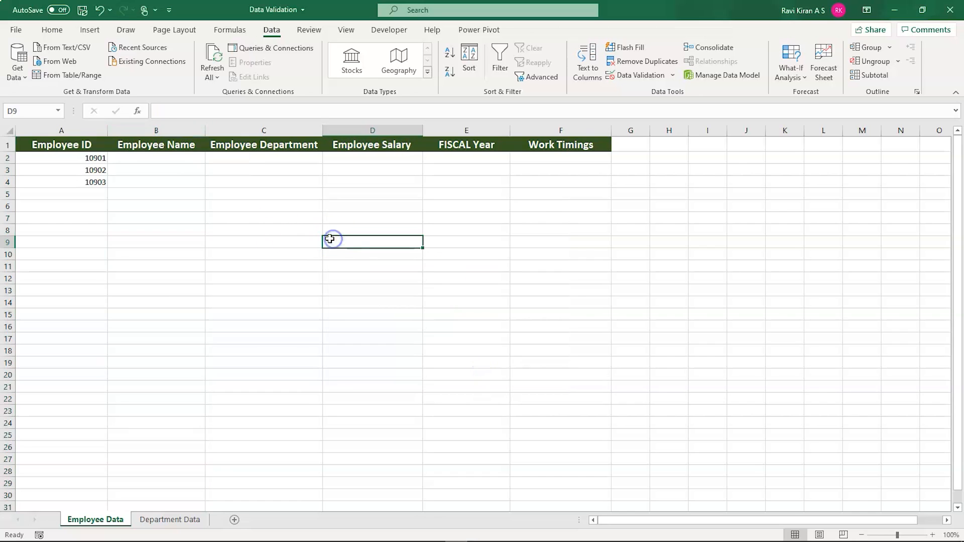
# - Test the Employee Name length limit by entering the 15-character text "qwertyuiopasdfg" in cell B2
pyautogui.doubleClick(155, 159)
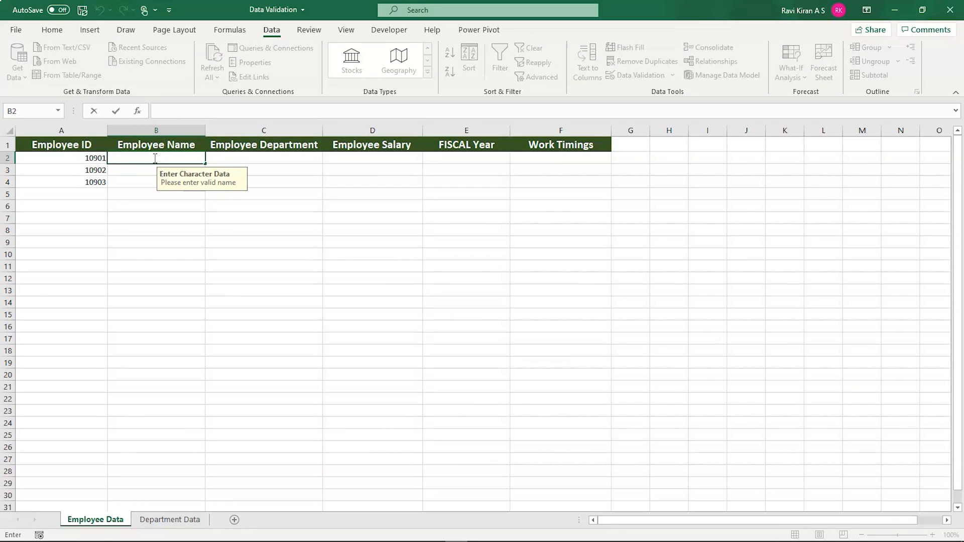
pyautogui.write('qwertyuiop')
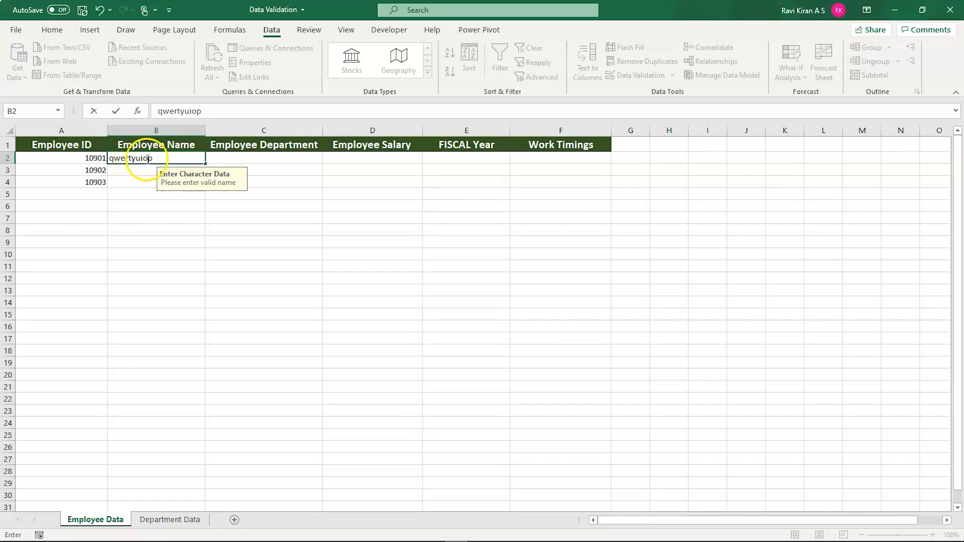
pyautogui.write('asdfg')
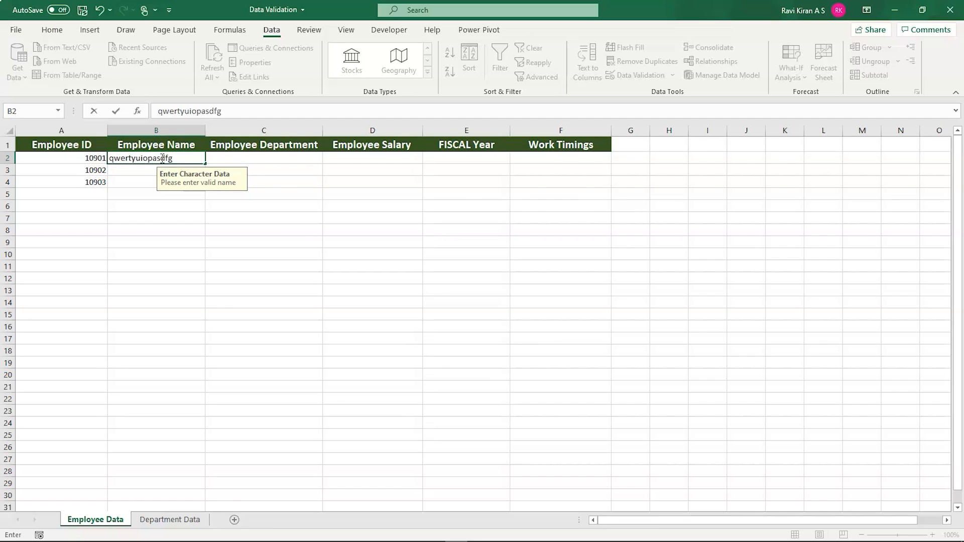
pyautogui.press('Return')
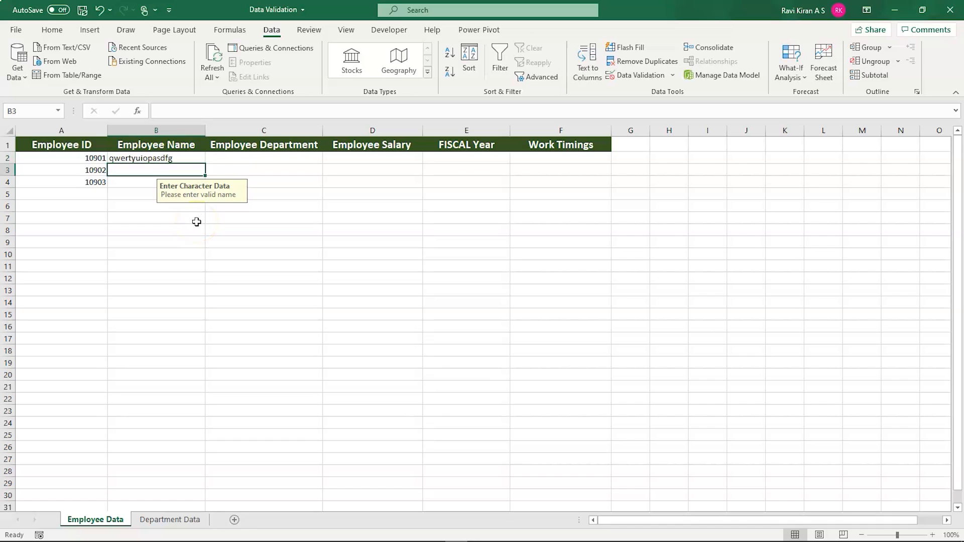
# - Test the length alert by inserting "llk" after "qwert" in cell B2 and committing the longer text
pyautogui.click(182, 146)
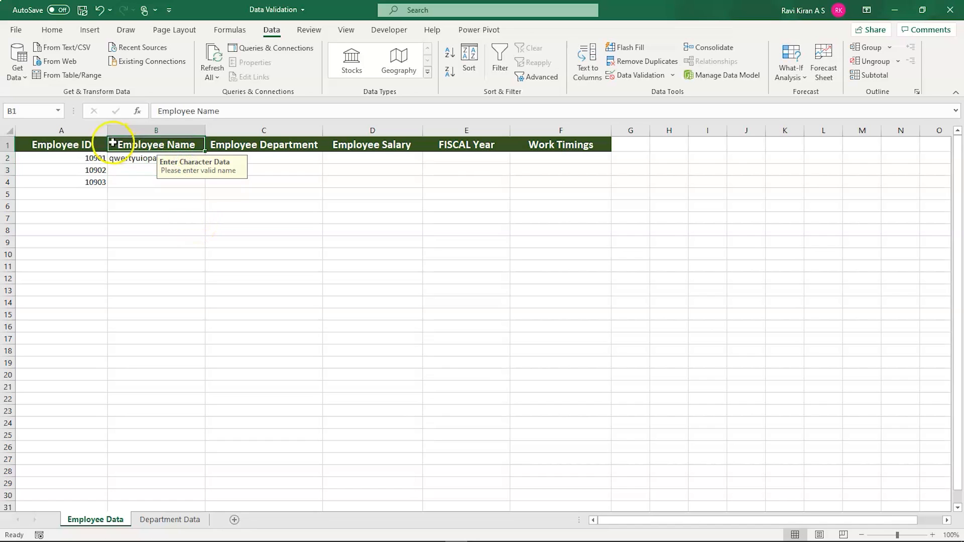
pyautogui.click(115, 158)
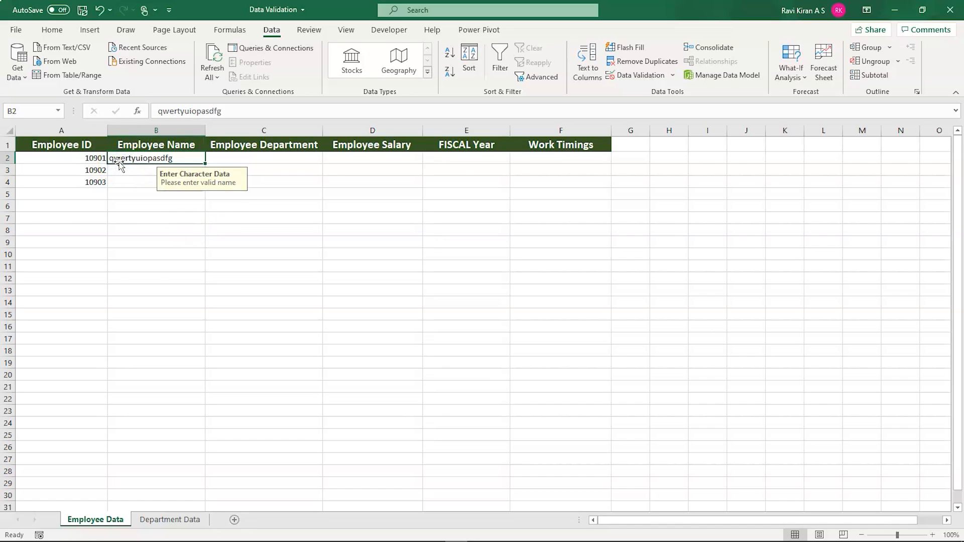
pyautogui.doubleClick(132, 158)
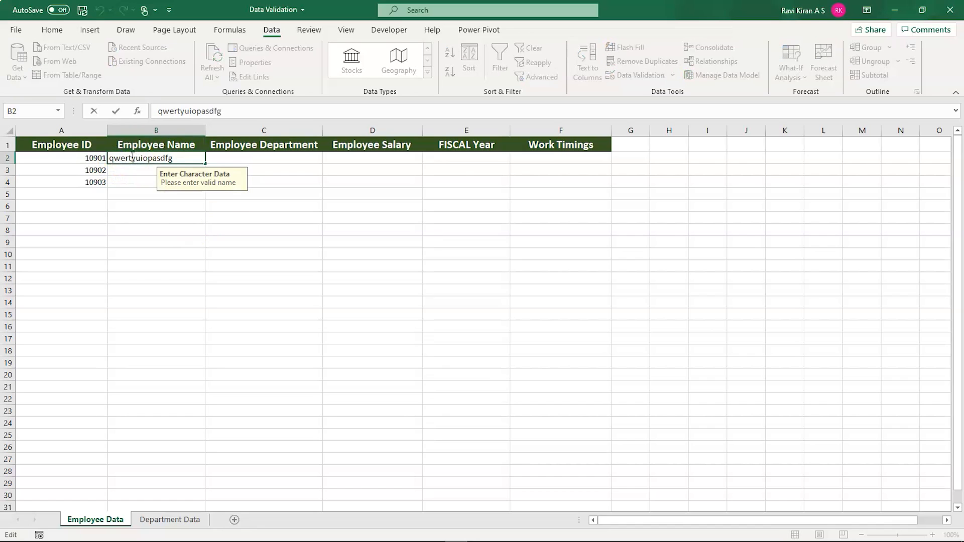
pyautogui.write('llk')
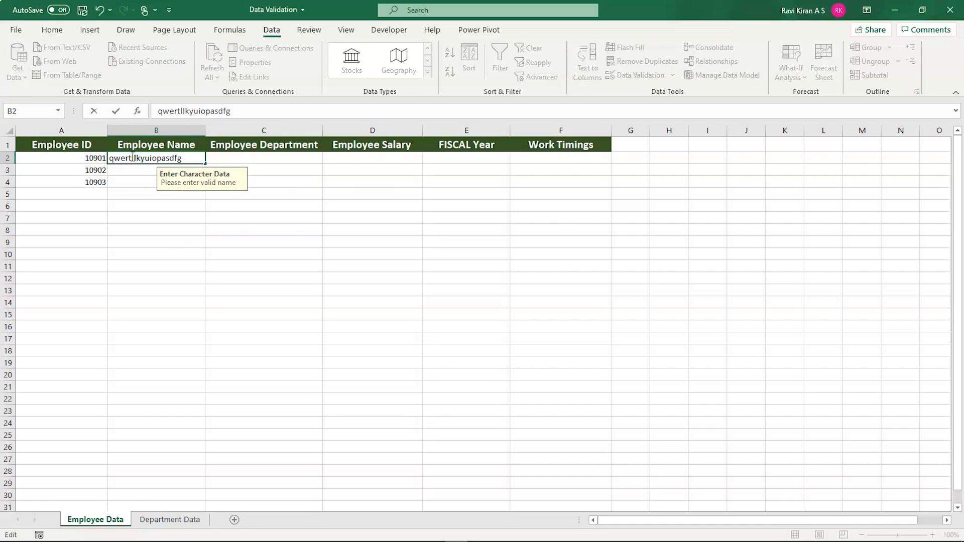
pyautogui.press('Return')
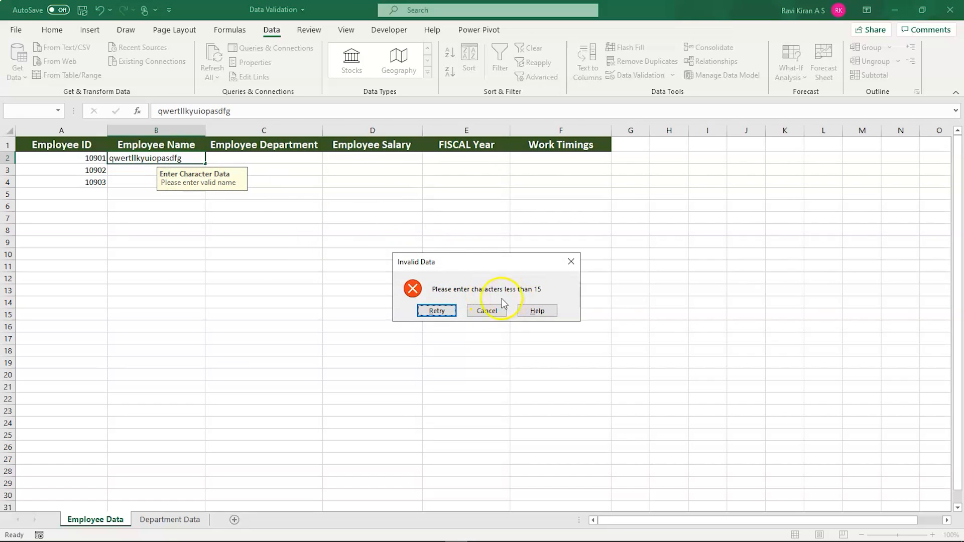
# - Retry the entry in cell B2, replacing the test text with "Optimus Prime"
pyautogui.click(433, 311)
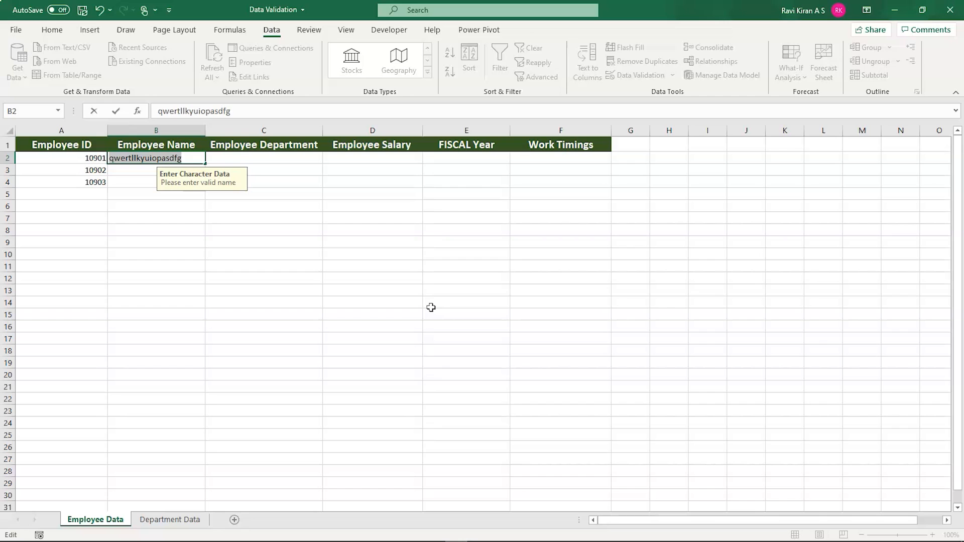
pyautogui.write('Optim')
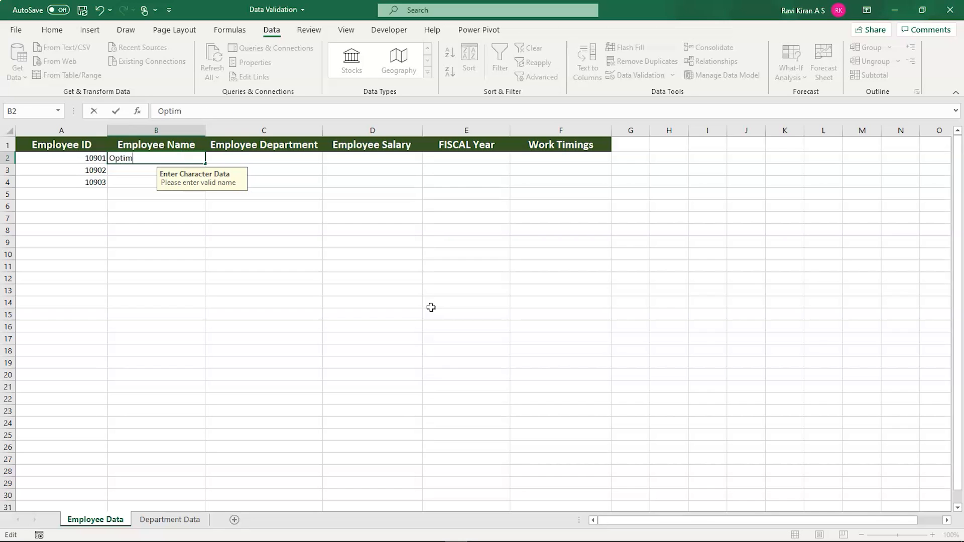
pyautogui.write('us Prime')
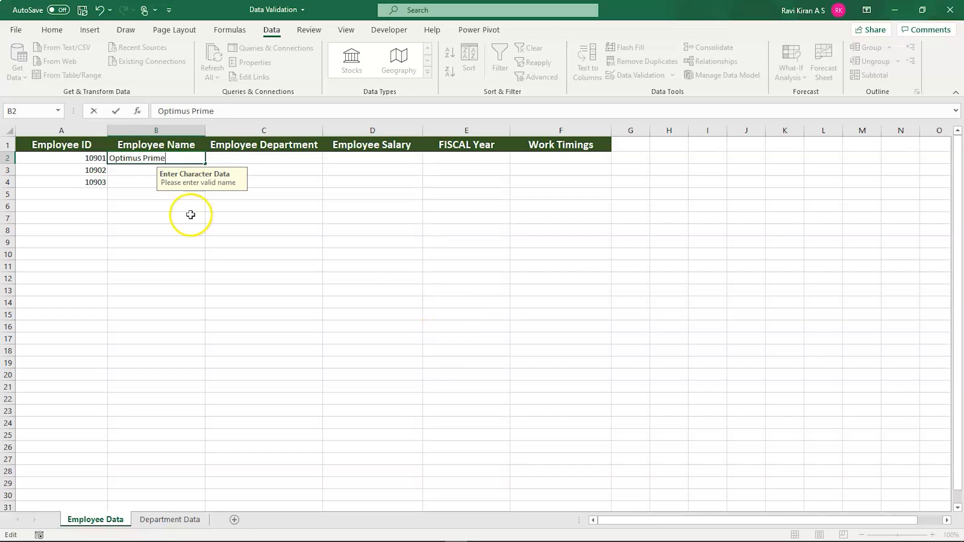
pyautogui.press('Return')
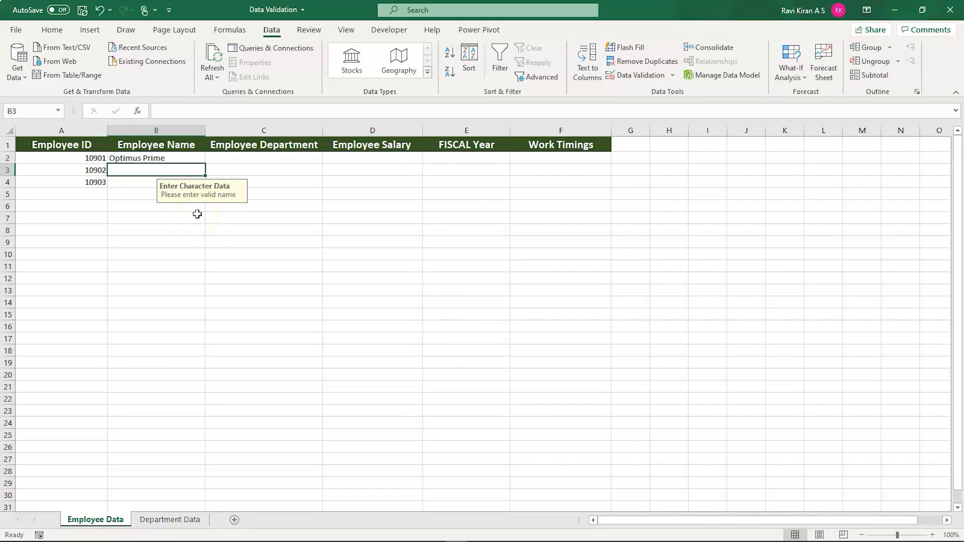
# - Enter the Employee Names "Bumble Bee" in cell B3 and "Megatron" in cell B4
pyautogui.doubleClick(154, 170)
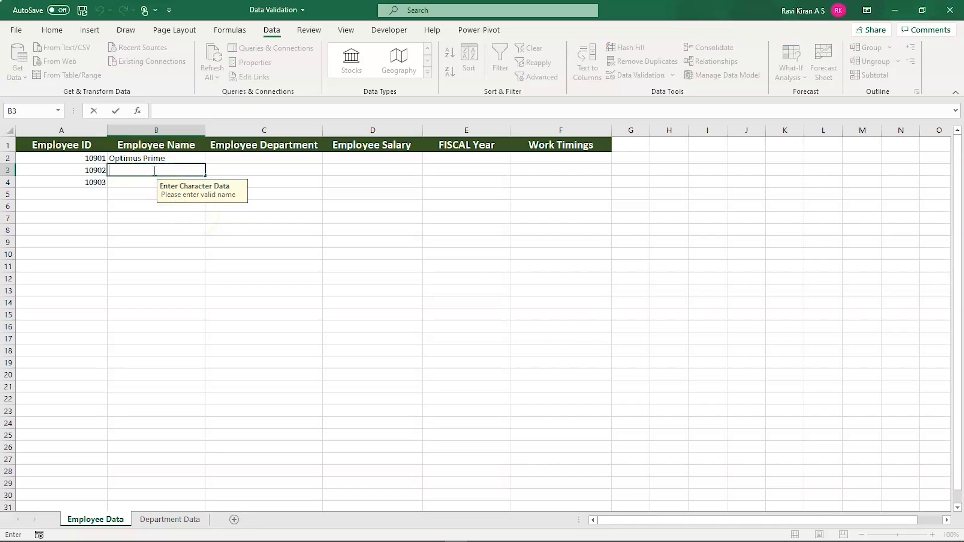
pyautogui.write('Bumble Bee')
pyautogui.press('Return')
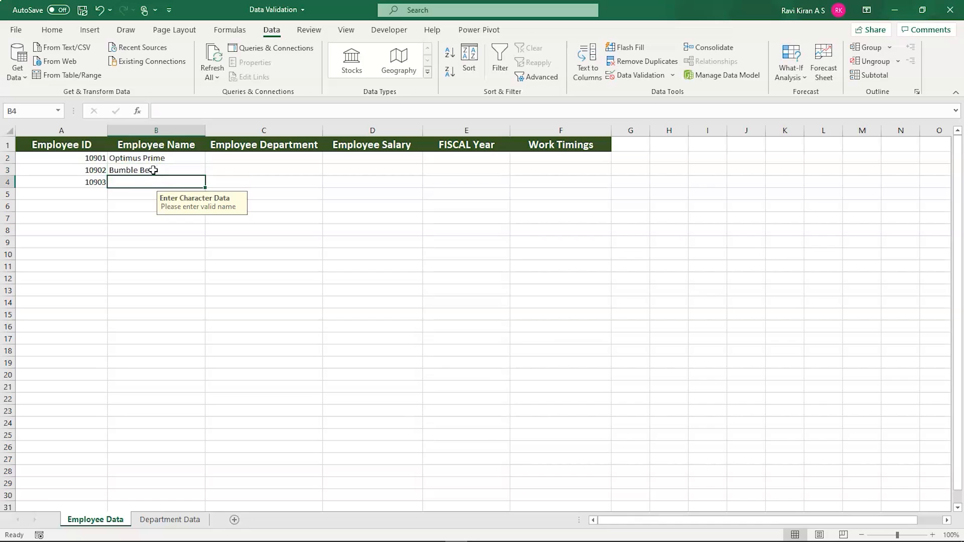
pyautogui.doubleClick(140, 181)
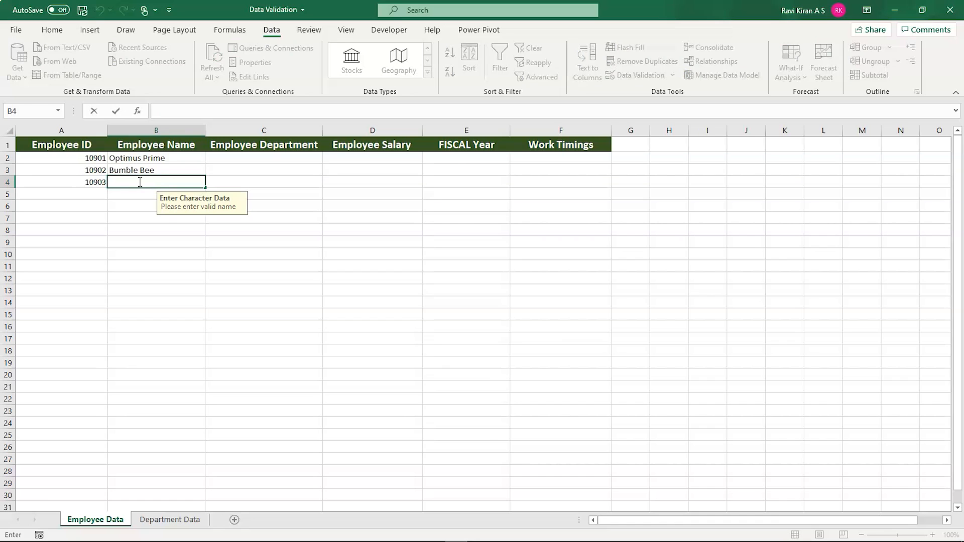
pyautogui.write('Megatron')
pyautogui.press('Return')
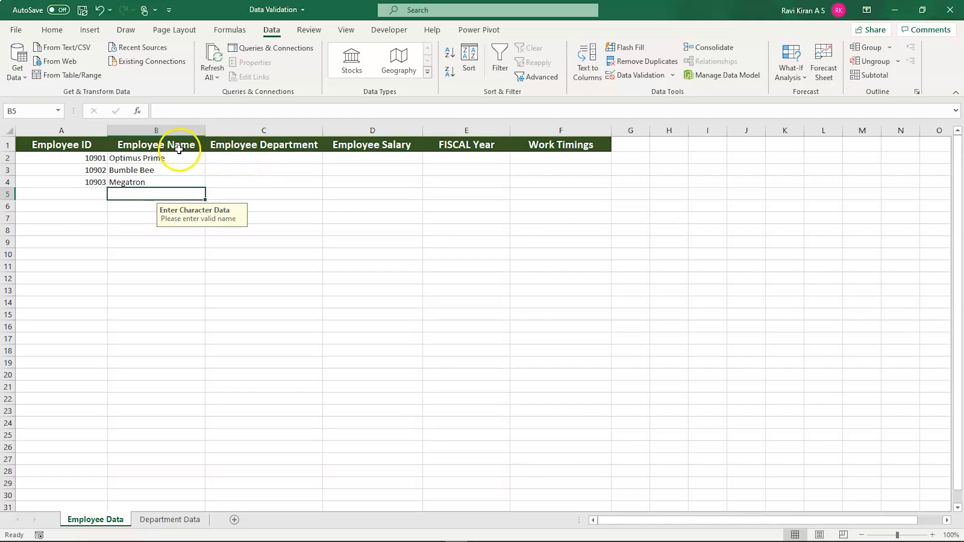
# - Review the remaining column headers: Employee Department, Employee Salary, FISCAL Year and Work Timings
pyautogui.click(237, 146)
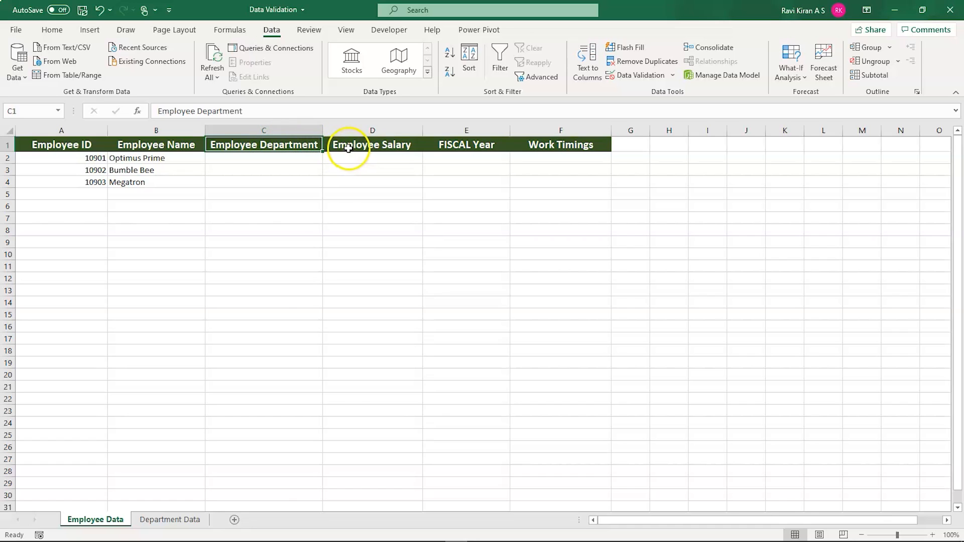
pyautogui.click(348, 149)
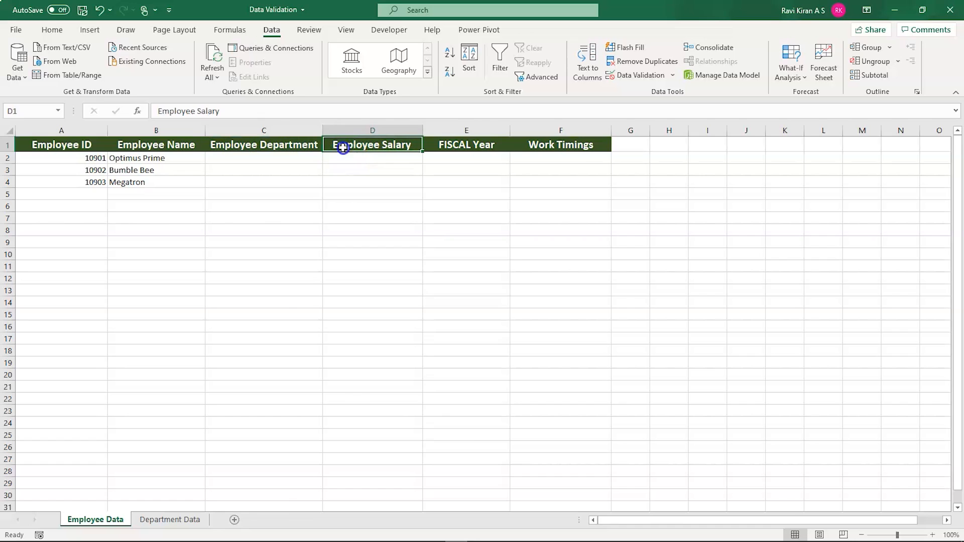
pyautogui.click(445, 146)
pyautogui.click(396, 147)
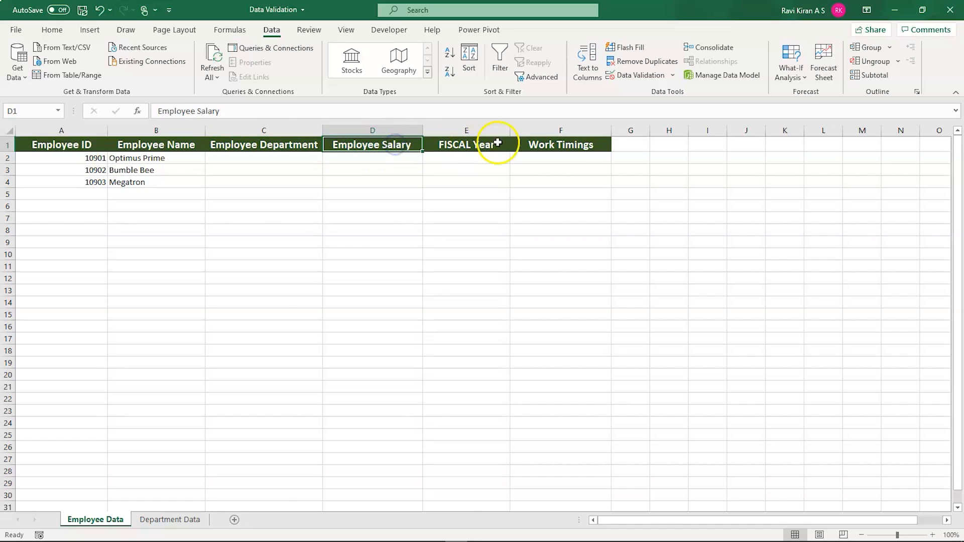
pyautogui.click(479, 144)
pyautogui.click(563, 146)
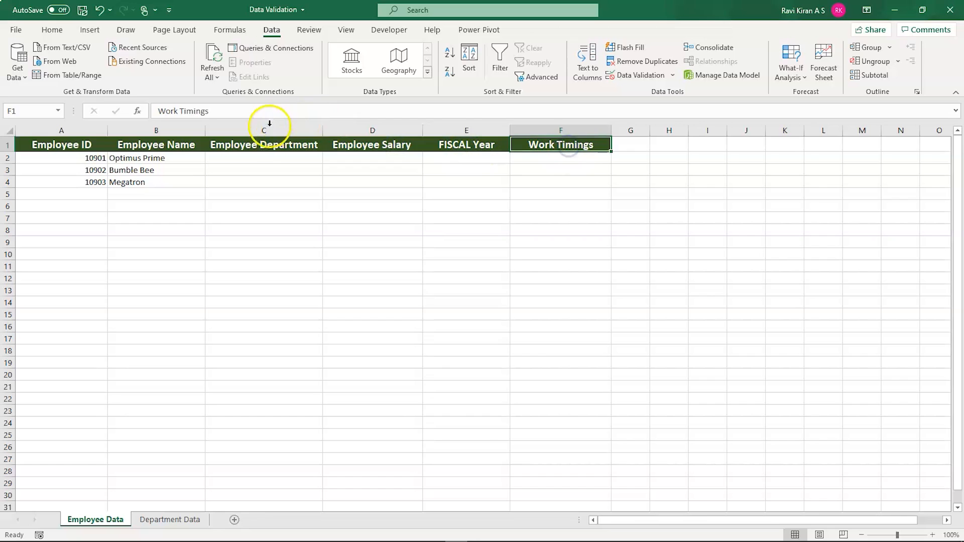
pyautogui.click(267, 144)
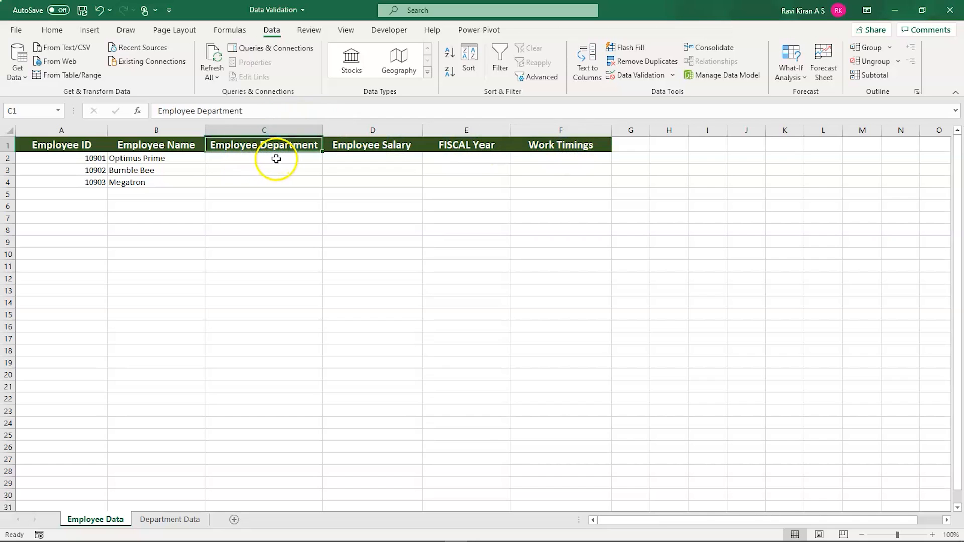
pyautogui.click(404, 144)
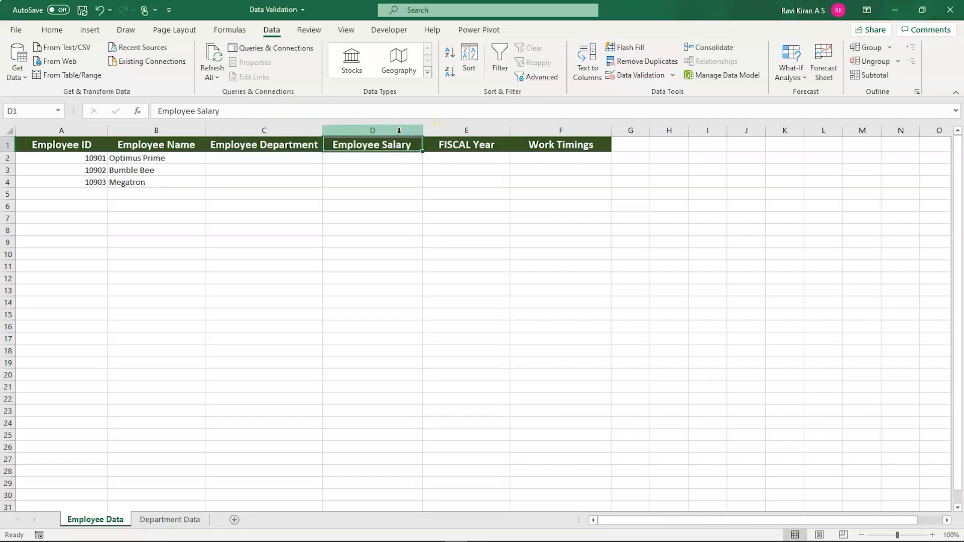
# - Set data validation on the Employee Salary column D to allow decimals between two limits, with a minimum of 1.00
pyautogui.click(399, 129)
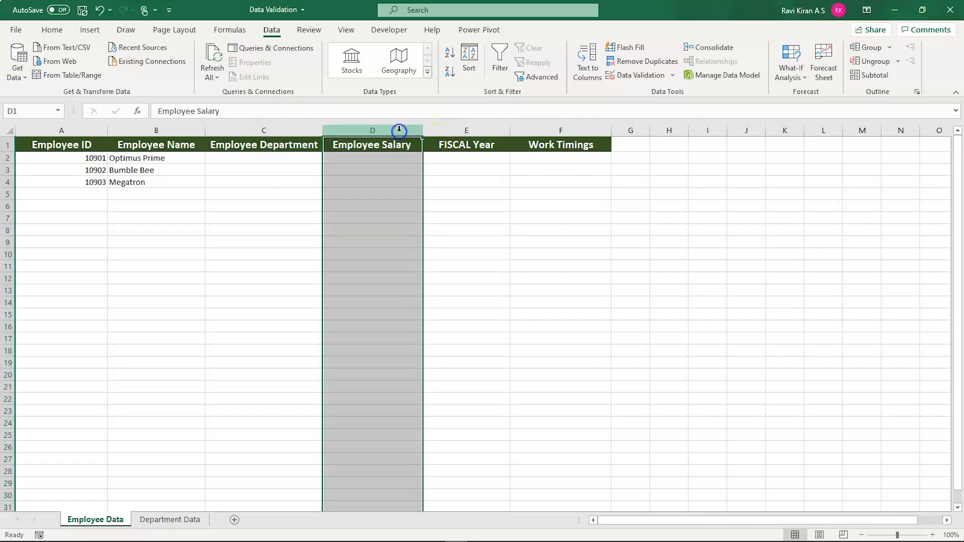
pyautogui.click(623, 81)
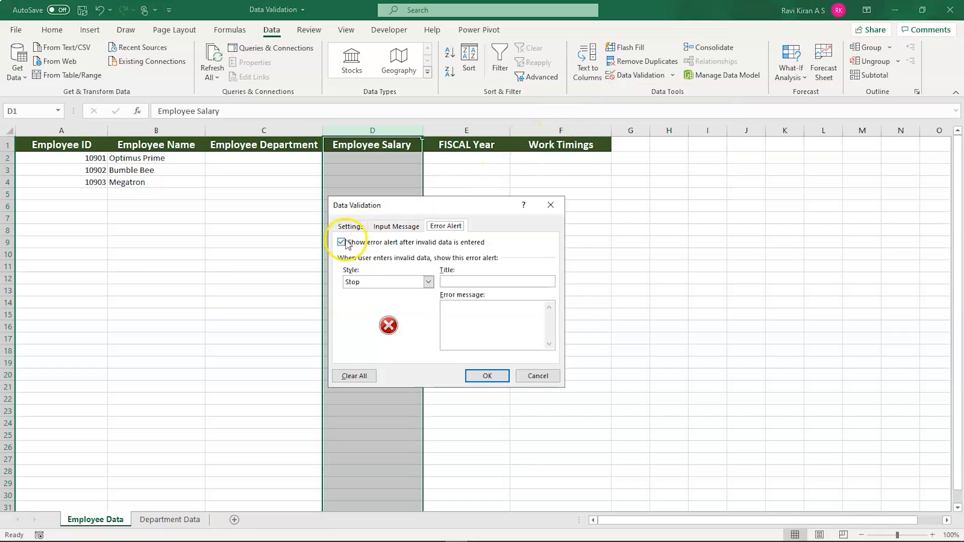
pyautogui.click(357, 227)
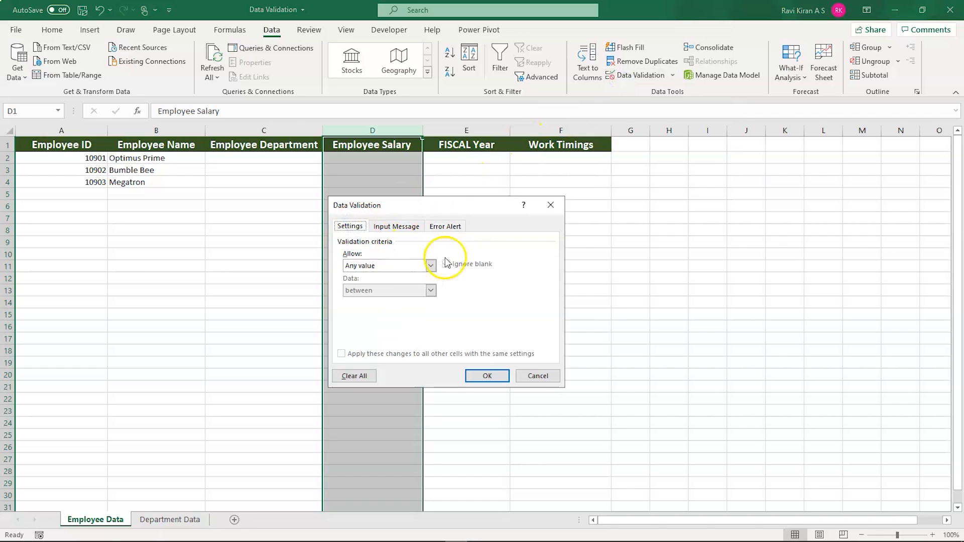
pyautogui.click(430, 266)
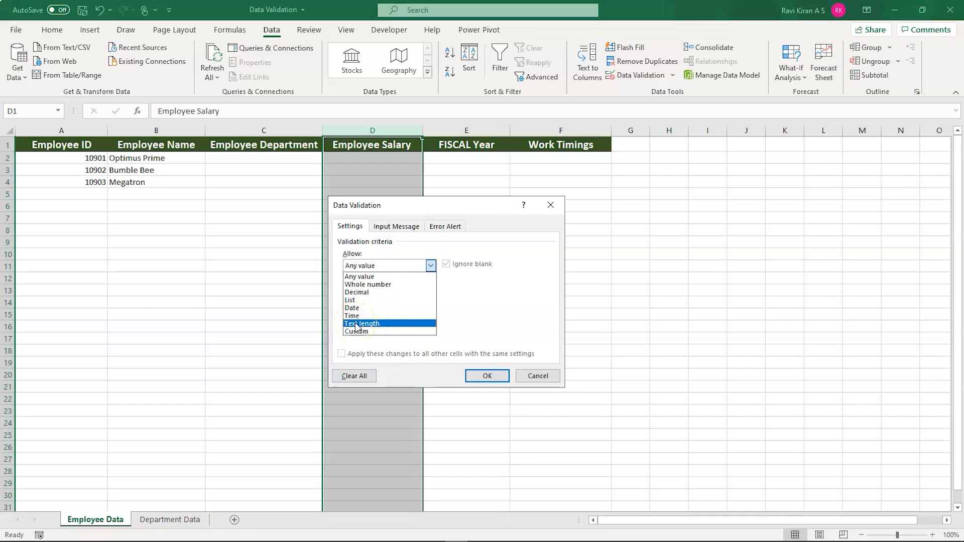
pyautogui.click(357, 292)
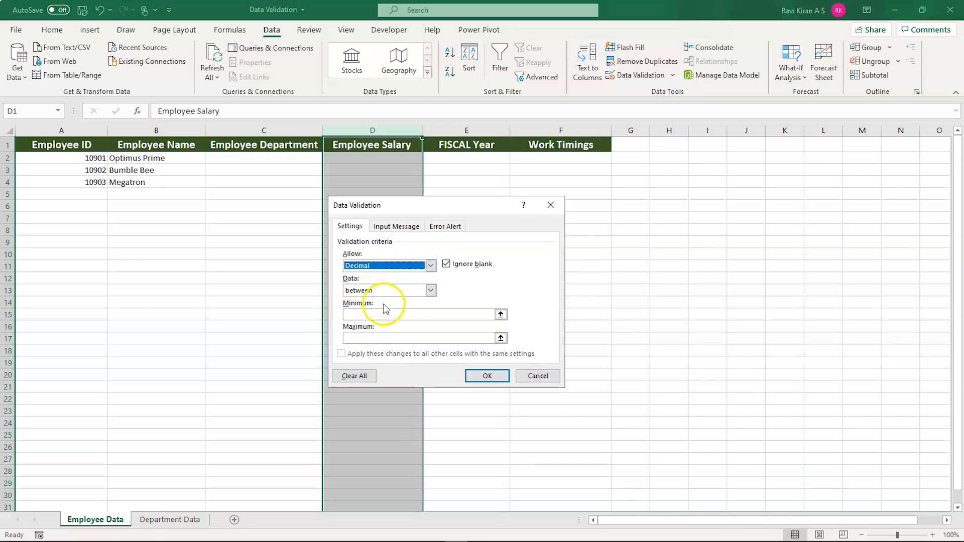
pyautogui.click(366, 313)
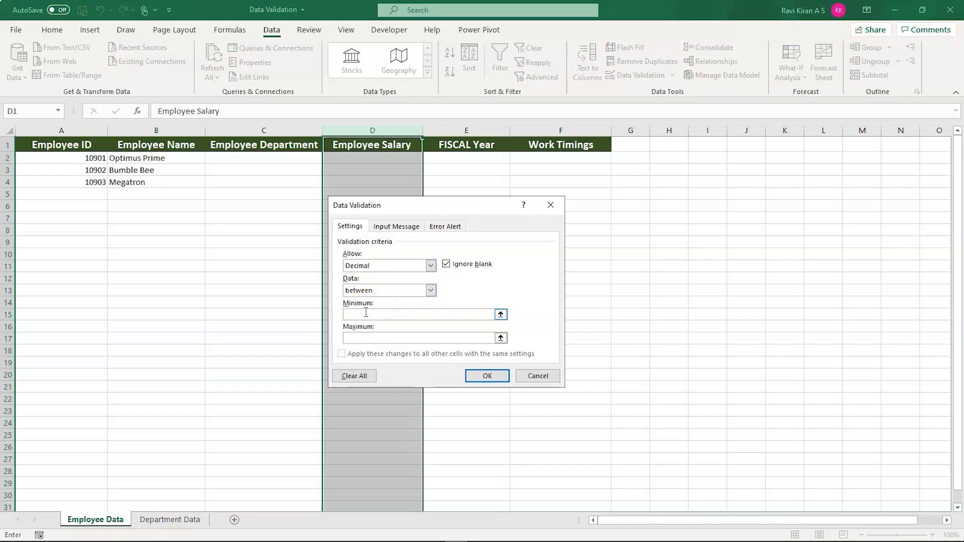
pyautogui.write('1000')
# - Set the maximum allowed Employee Salary to 1000000.00
pyautogui.click(357, 339)
pyautogui.write('100000.00+A')
pyautogui.press('BackSpace')
pyautogui.press('BackSpace')
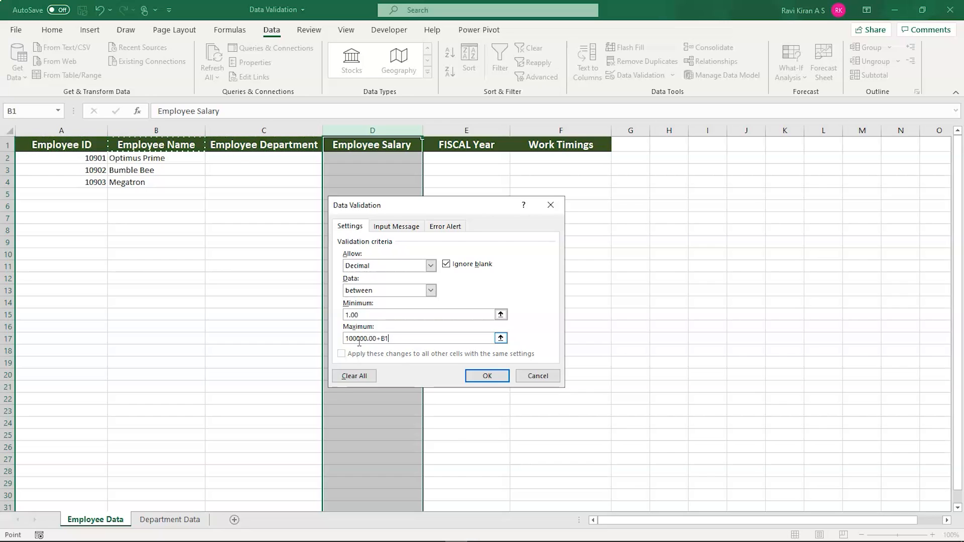
pyautogui.press('BackSpace')
pyautogui.press('BackSpace')
pyautogui.press('BackSpace')
pyautogui.write('0.00')
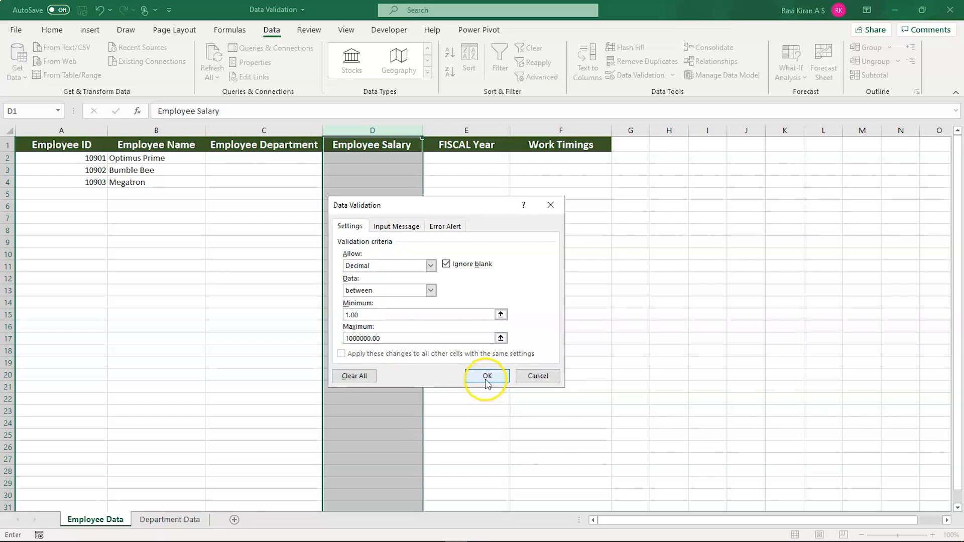
# - Give the Employee Salary input message the title "Enter valid salary"
pyautogui.click(388, 231)
pyautogui.click(359, 277)
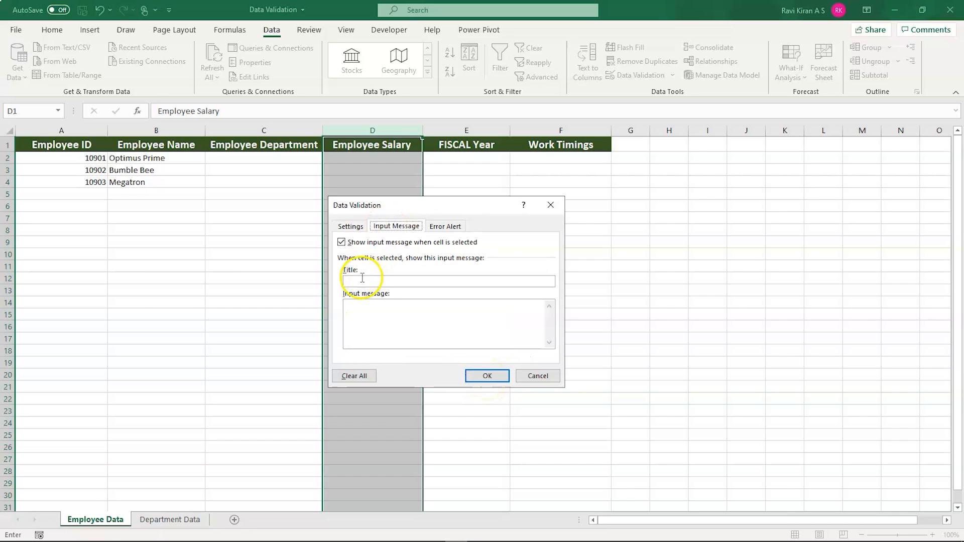
pyautogui.write('Enter valid salary')
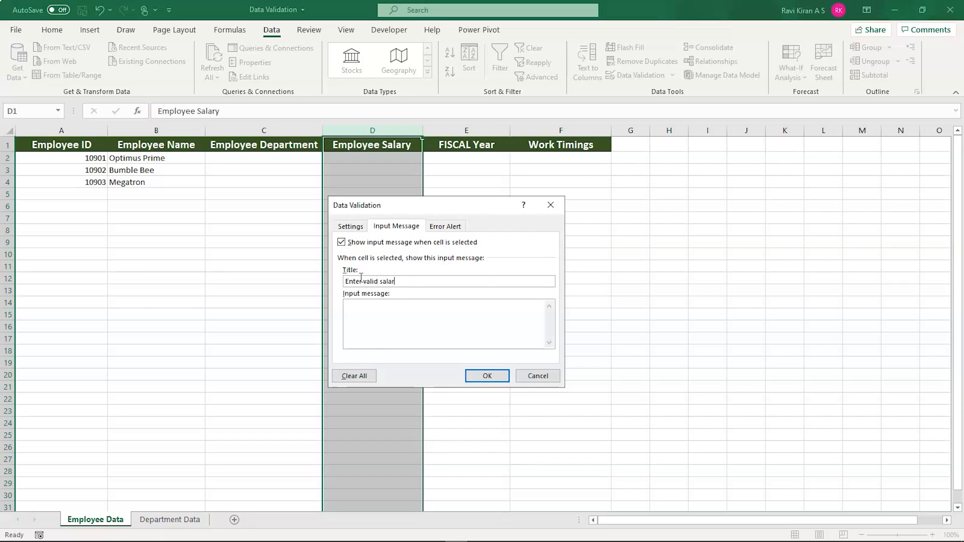
# - Change the minimum allowed Employee Salary to 10000.00 in the validation criteria
pyautogui.click(352, 227)
pyautogui.click(351, 315)
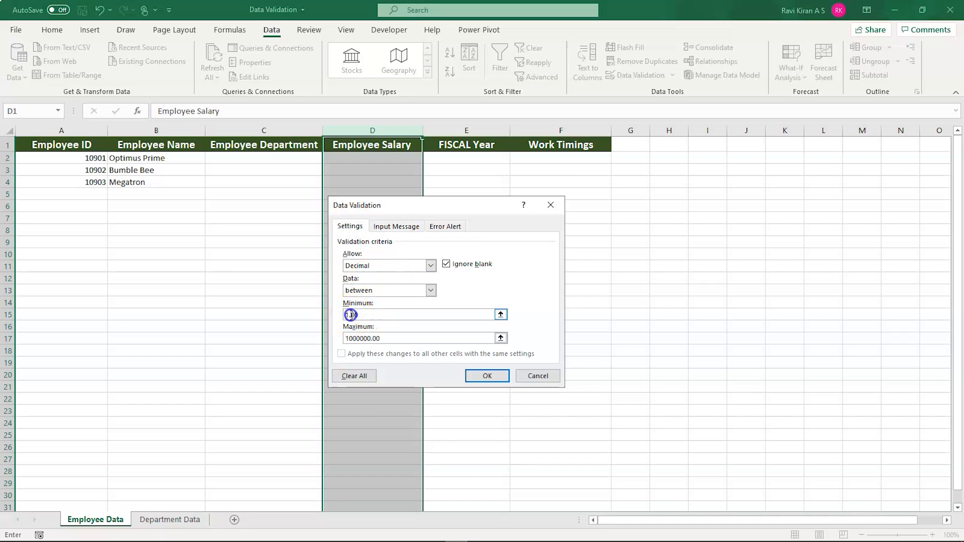
pyautogui.press('Left')
pyautogui.press('BackSpace')
pyautogui.press('BackSpace')
pyautogui.write('0000.00')
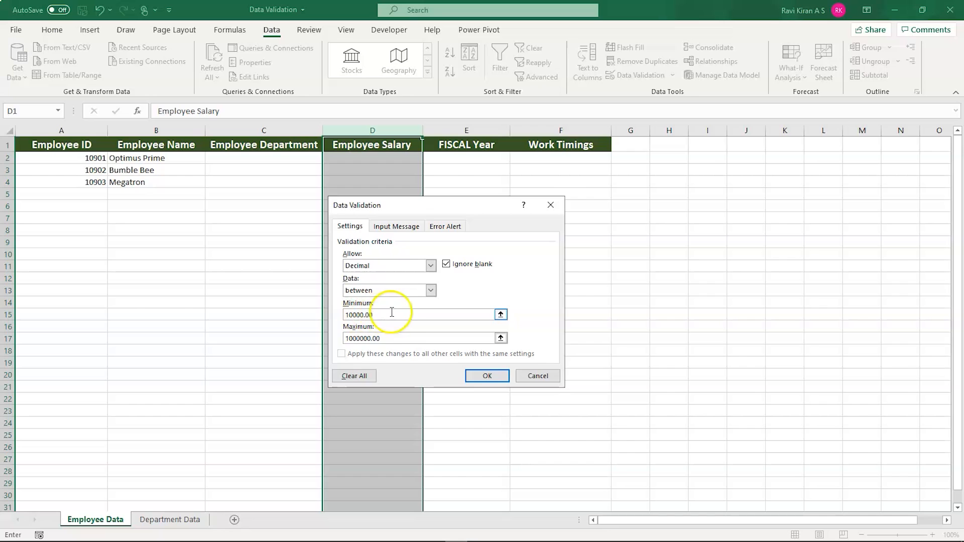
# - Set the Employee Salary input message text to "Enter Salary between 10,000 to 10,00,000"
pyautogui.click(397, 226)
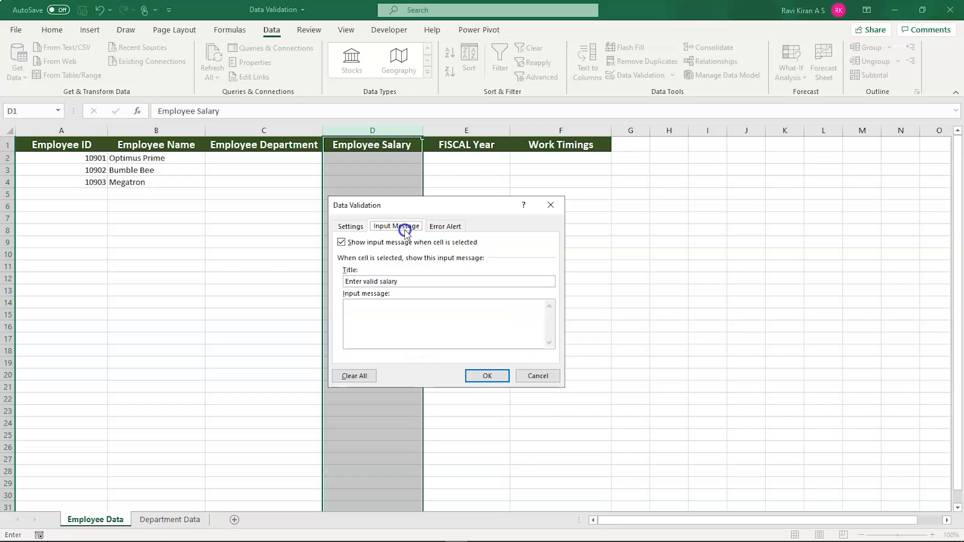
pyautogui.click(389, 310)
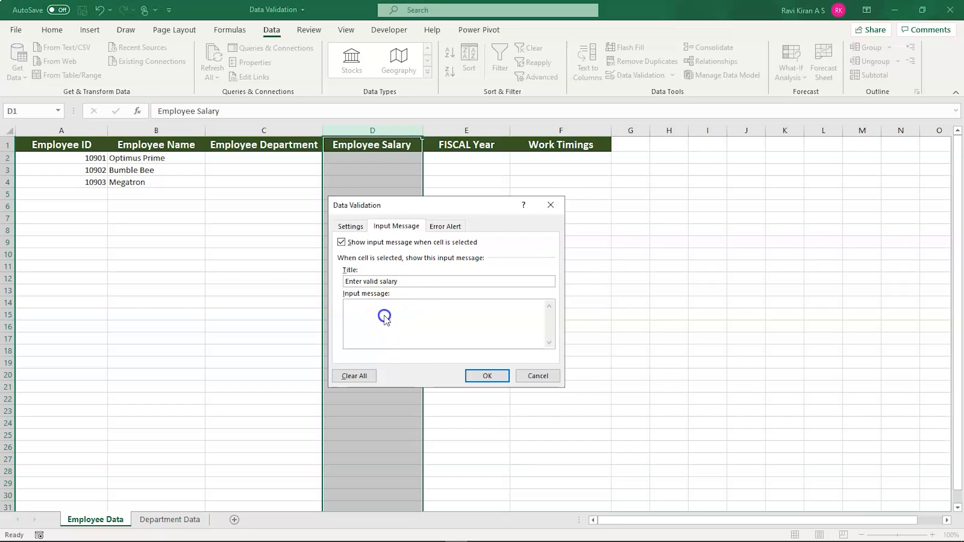
pyautogui.write('Enter Slaar')
pyautogui.press('BackSpace')
pyautogui.write('between 1000')
pyautogui.write(',000 to 10,00,000')
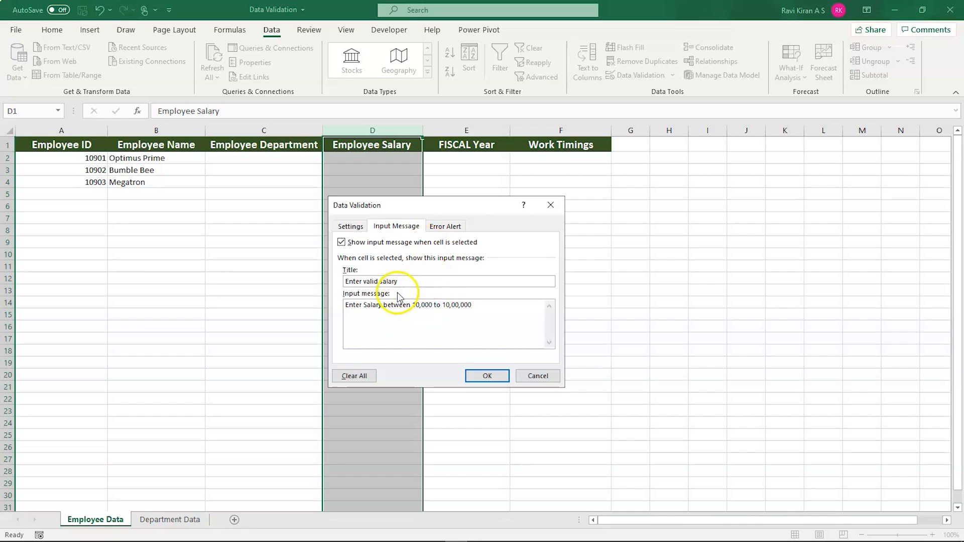
pyautogui.click(390, 309)
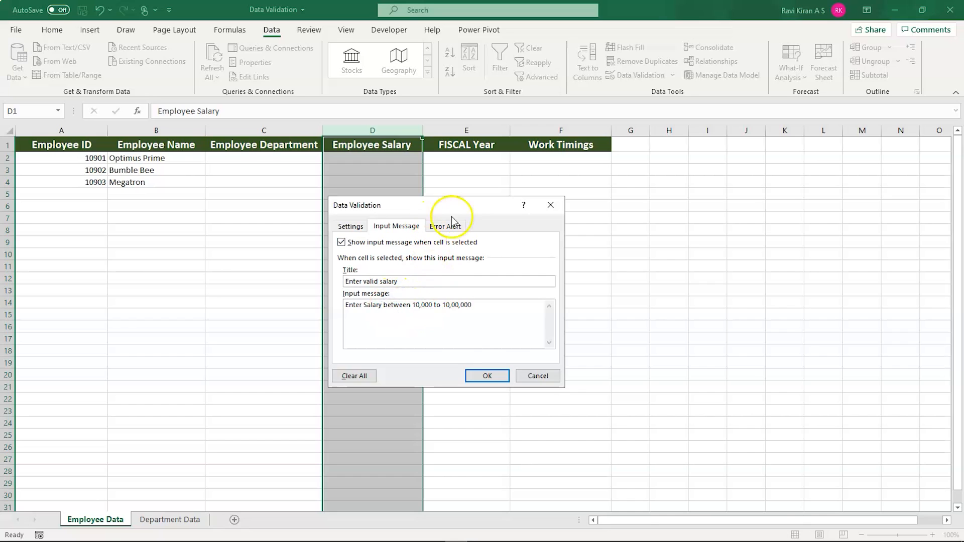
# - Give the Employee Salary error alert the title "Invalid Salary"
pyautogui.click(442, 229)
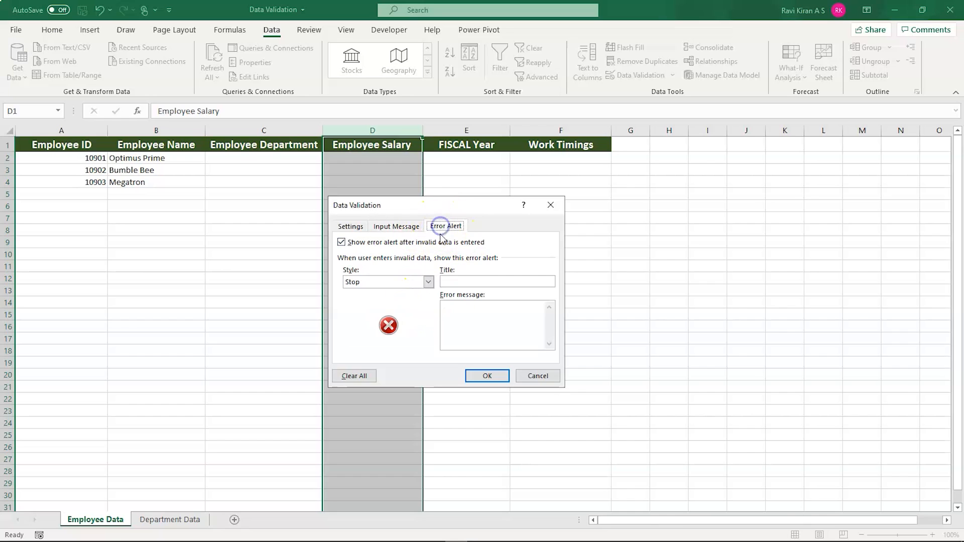
pyautogui.click(469, 281)
pyautogui.write('Invalid Salar')
# - Set the error alert message to "Please enter salary between 10,000 to 10,00,000" and apply the Employee Salary validation
pyautogui.click(468, 322)
pyautogui.write('PLease')
pyautogui.press('BackSpace')
pyautogui.press('BackSpace')
pyautogui.press('BackSpace')
pyautogui.press('BackSpace')
pyautogui.press('BackSpace')
pyautogui.write('lease enter sale')
pyautogui.press('BackSpace')
pyautogui.write('ary ')
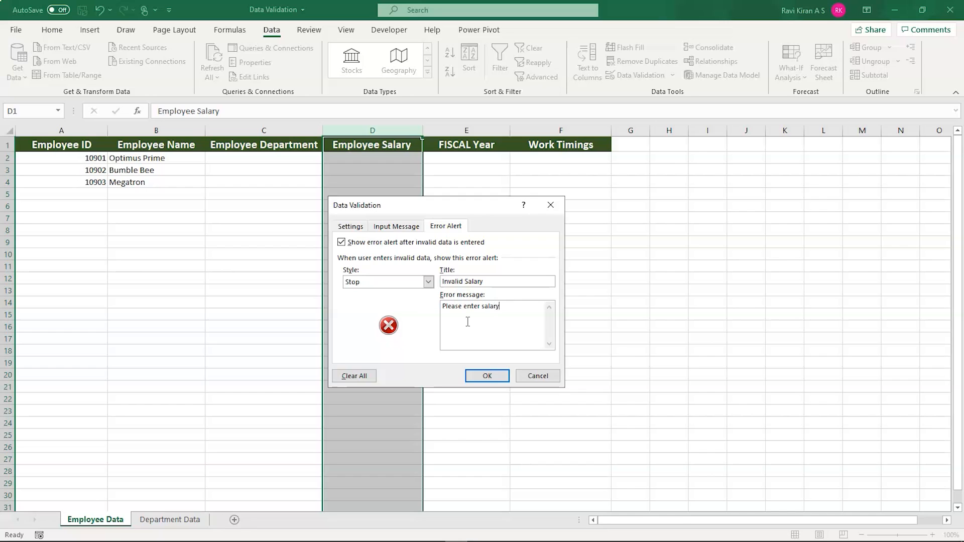
pyautogui.write('bwt')
pyautogui.press('BackSpace')
pyautogui.press('BackSpace')
pyautogui.write('etween 10,000 to 10,00,000')
pyautogui.click(482, 380)
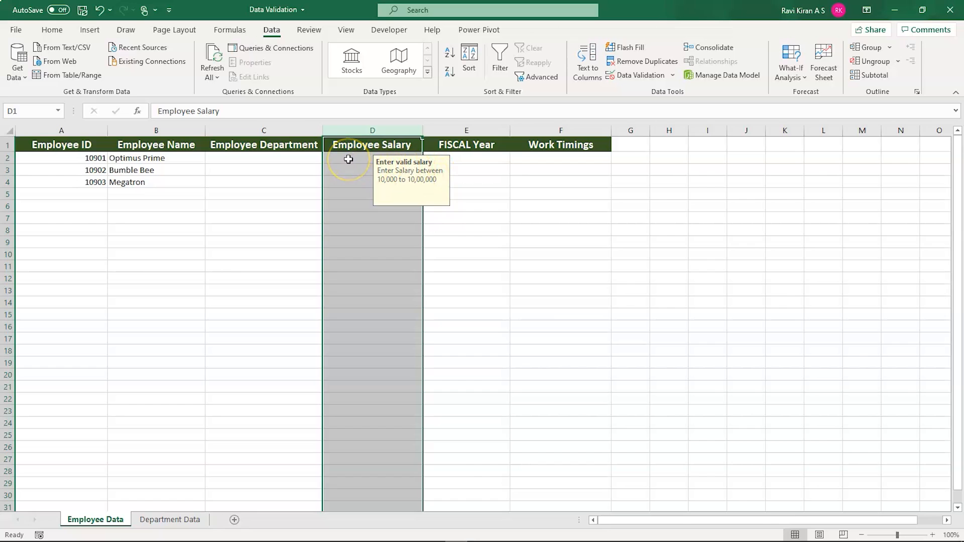
# - Test the Employee Salary limits by entering the out-of-range value 9000 in cell D2
pyautogui.click(573, 264)
pyautogui.click(352, 159)
pyautogui.write('9')
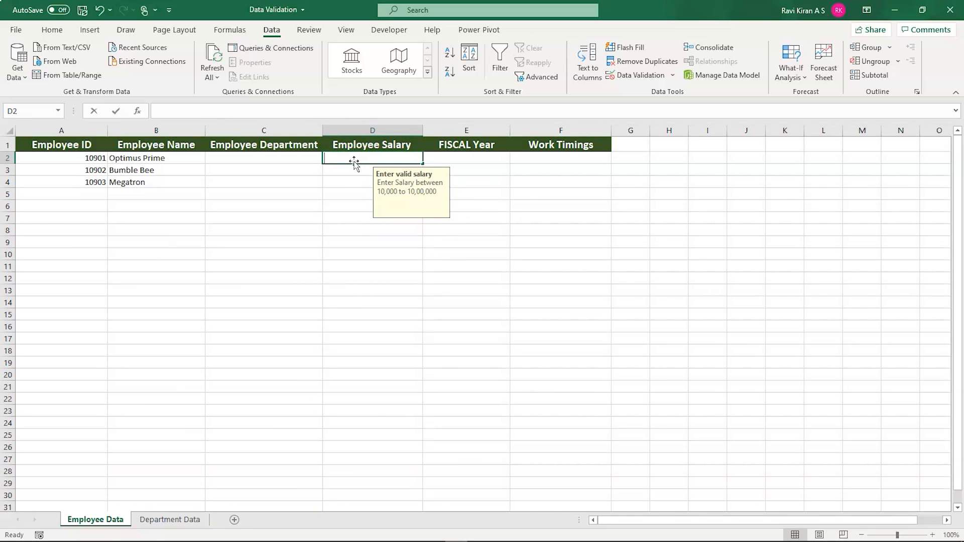
pyautogui.write('000')
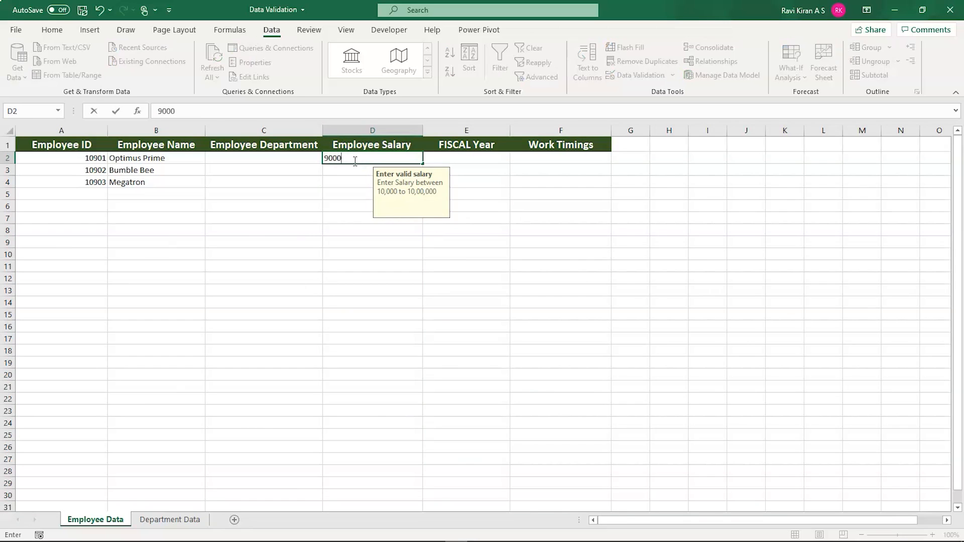
pyautogui.press('Return')
# - Retry the entry in cell D2, replacing the rejected salary with 10100
pyautogui.click(427, 312)
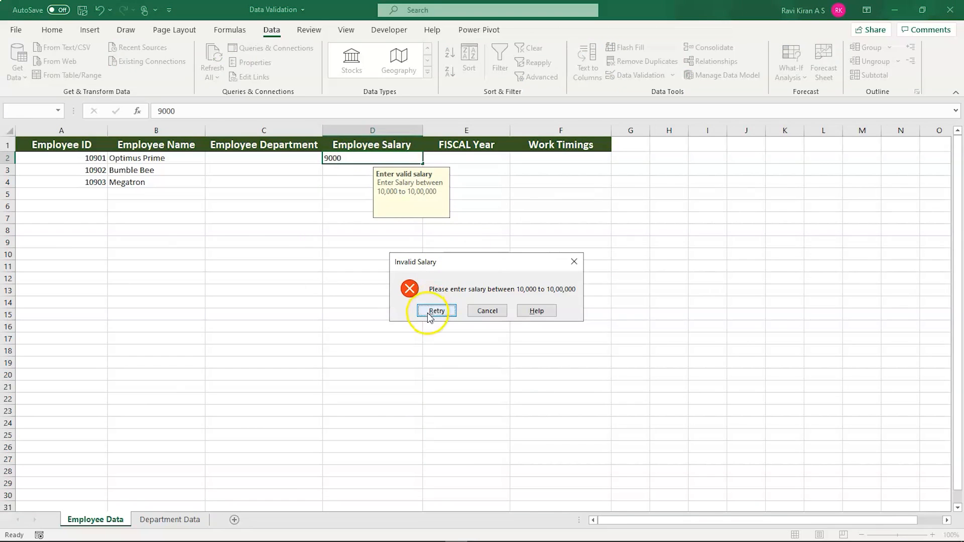
pyautogui.write('100')
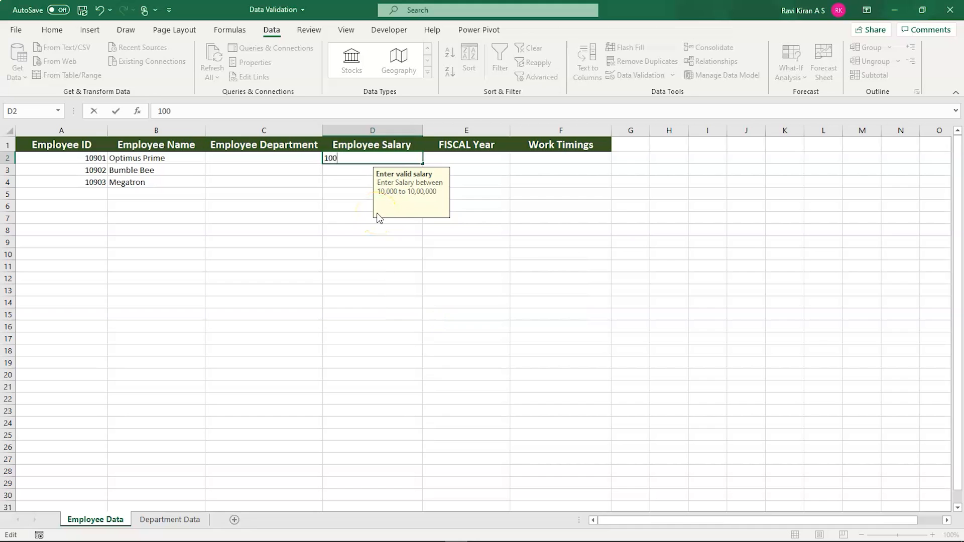
pyautogui.press('BackSpace')
pyautogui.write('100')
pyautogui.press('Return')
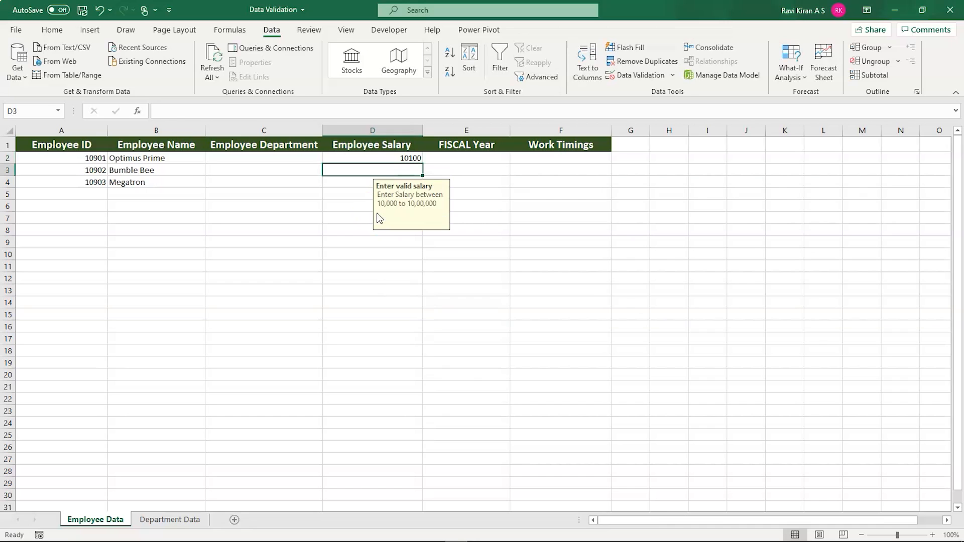
# - Enter the Employee Salary values 20000 in cell D3 and 35000 in cell D4
pyautogui.write('20')
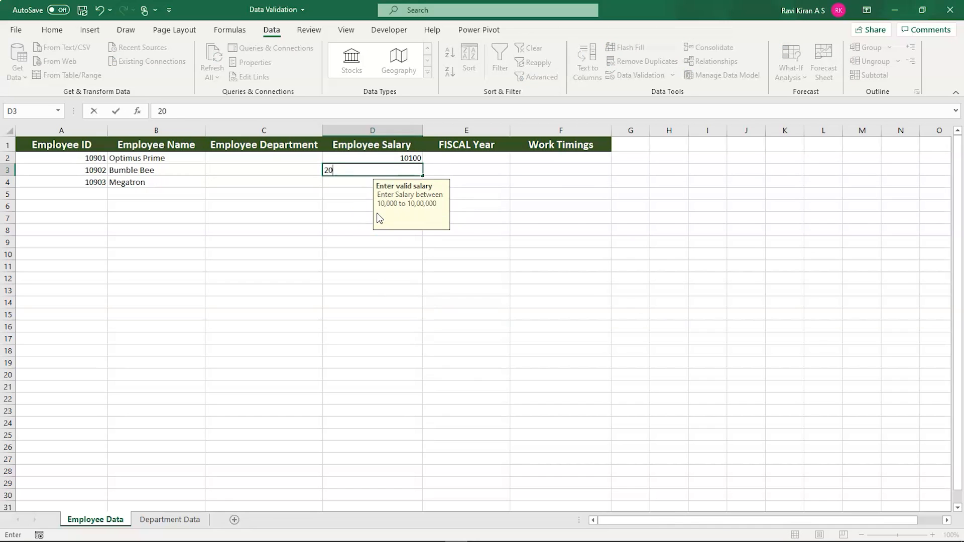
pyautogui.write('0000')
pyautogui.press('Return')
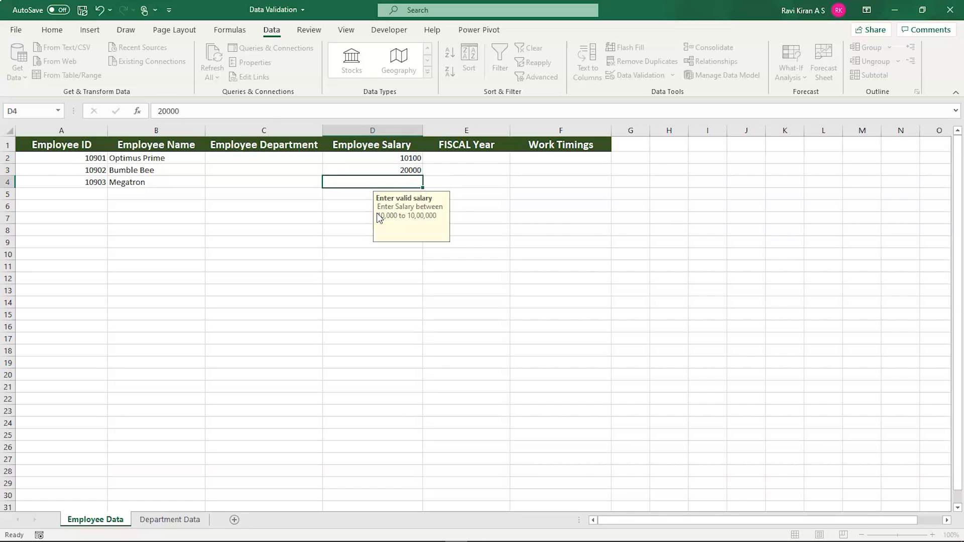
pyautogui.write('35000')
pyautogui.press('Return')
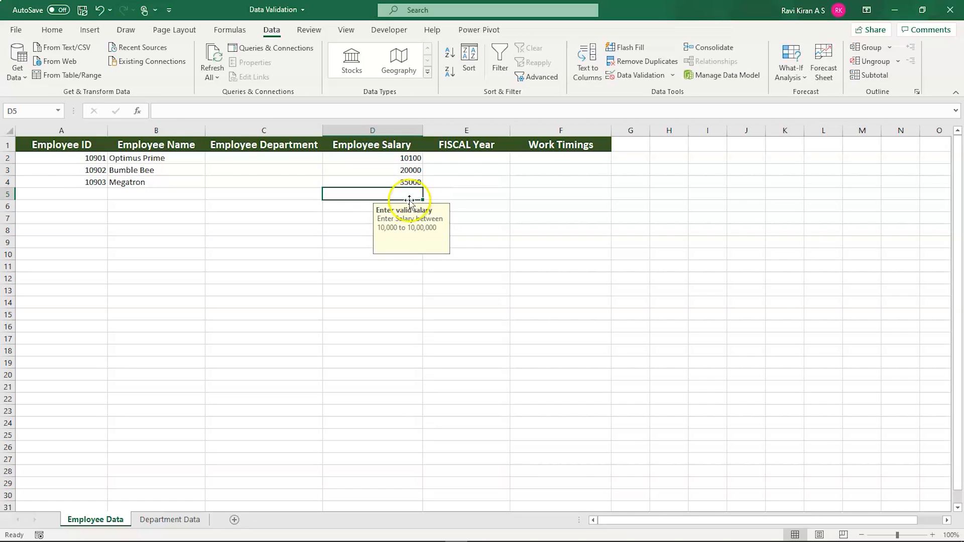
# - Start a data validation rule for the FISCAL Year column that allows Date values with the between condition
pyautogui.click(485, 131)
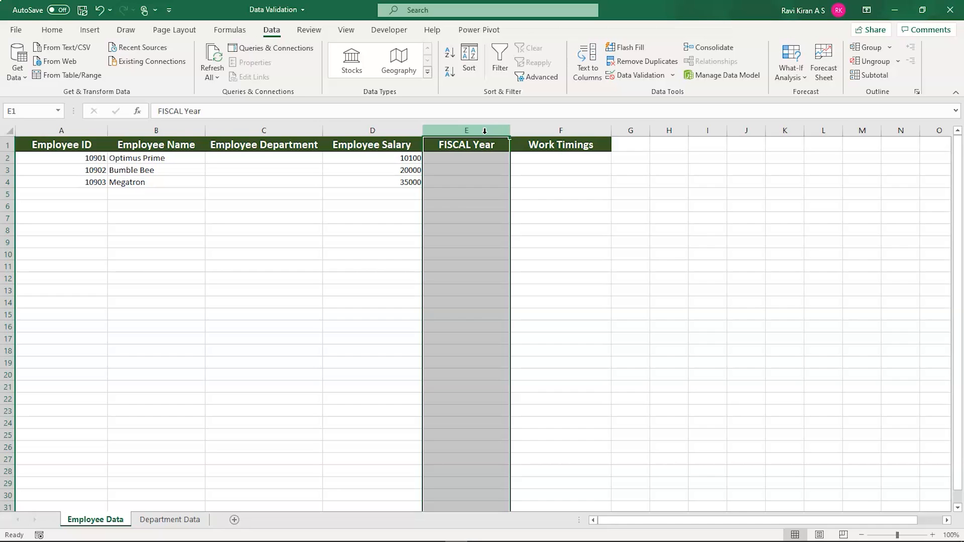
pyautogui.click(638, 76)
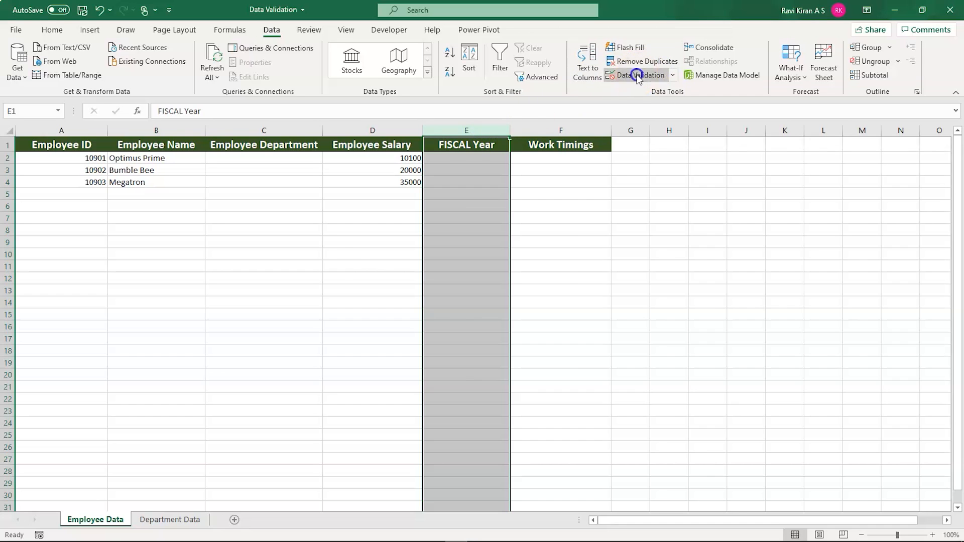
pyautogui.click(350, 226)
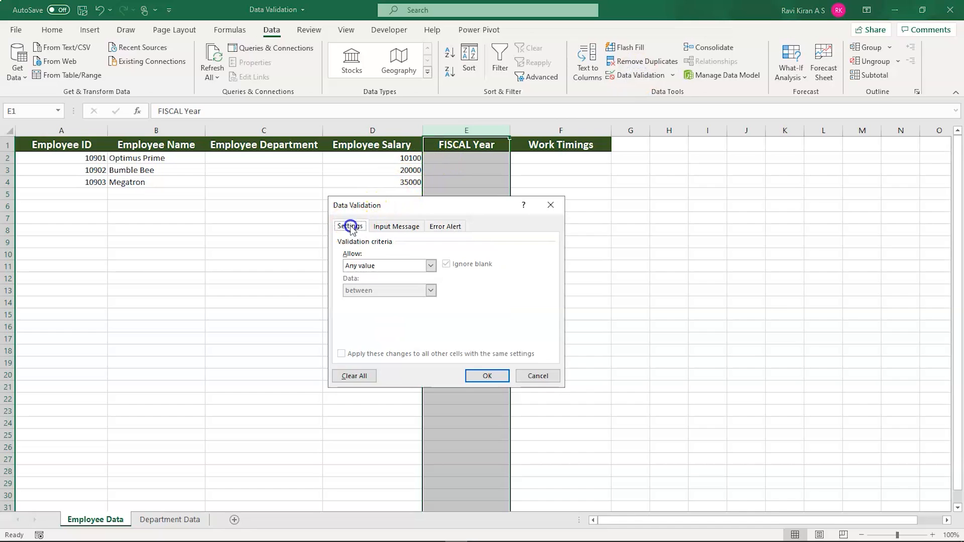
pyautogui.click(430, 266)
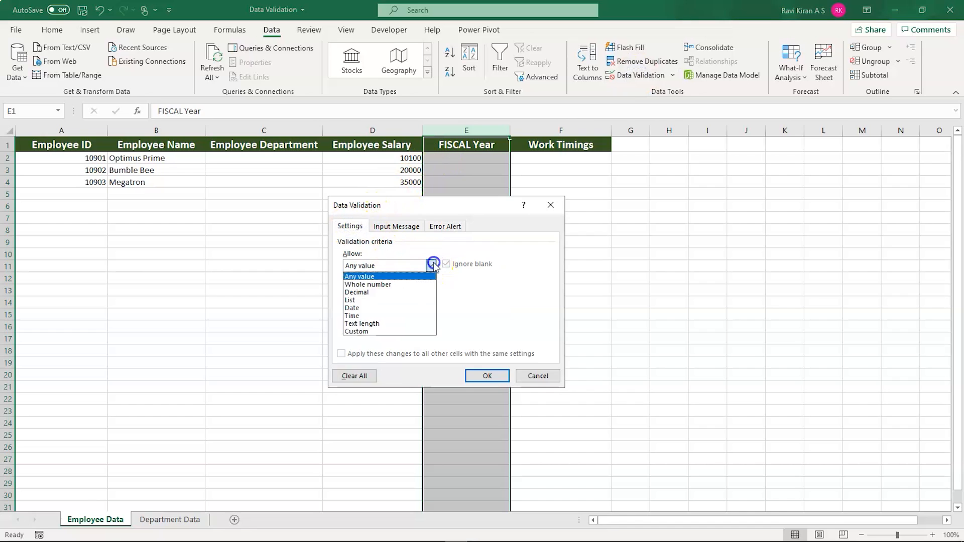
pyautogui.click(376, 308)
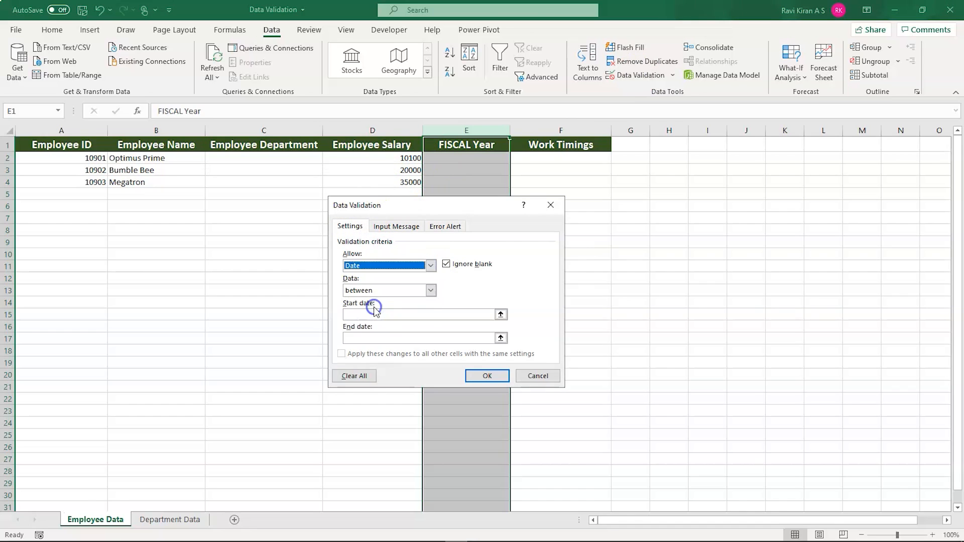
pyautogui.click(431, 290)
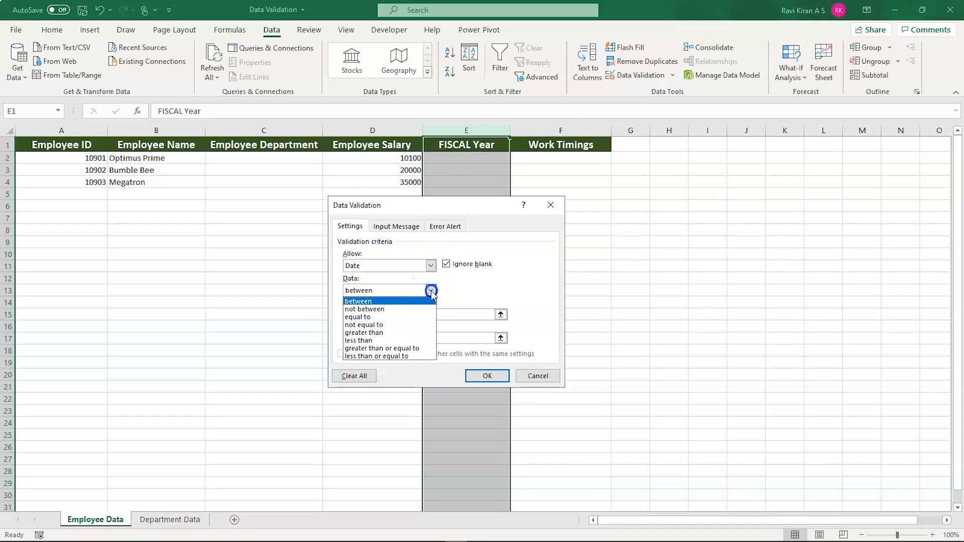
pyautogui.click(401, 302)
# - Set the FISCAL Year rule's start date to 01/01/2021 and its end date to 01/01/2022
pyautogui.click(473, 315)
pyautogui.write('01')
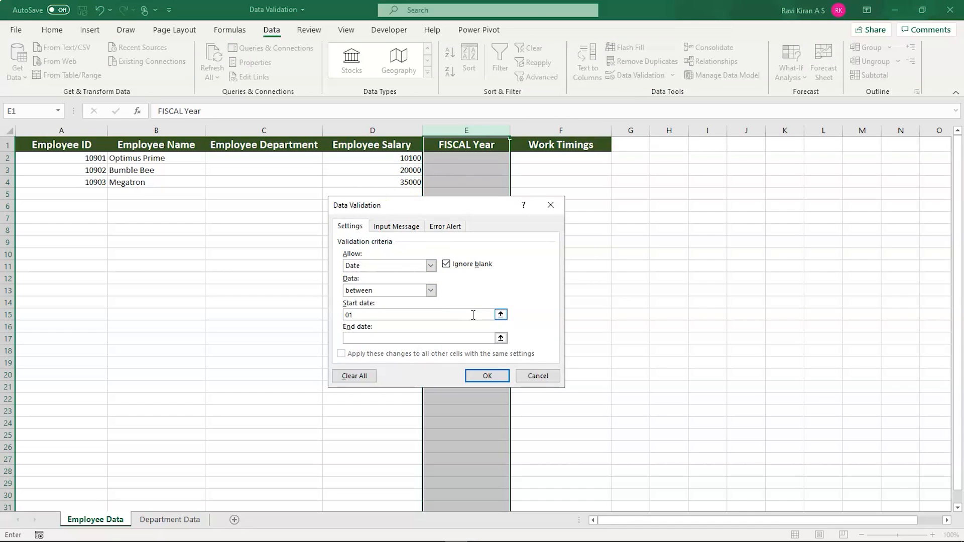
pyautogui.write('/01/2021')
pyautogui.click(464, 336)
pyautogui.write('01/01/2022')
# - Add an input message titled "Current FISCAL Year" with the text "Enter date between 2021 to 2022"
pyautogui.click(385, 226)
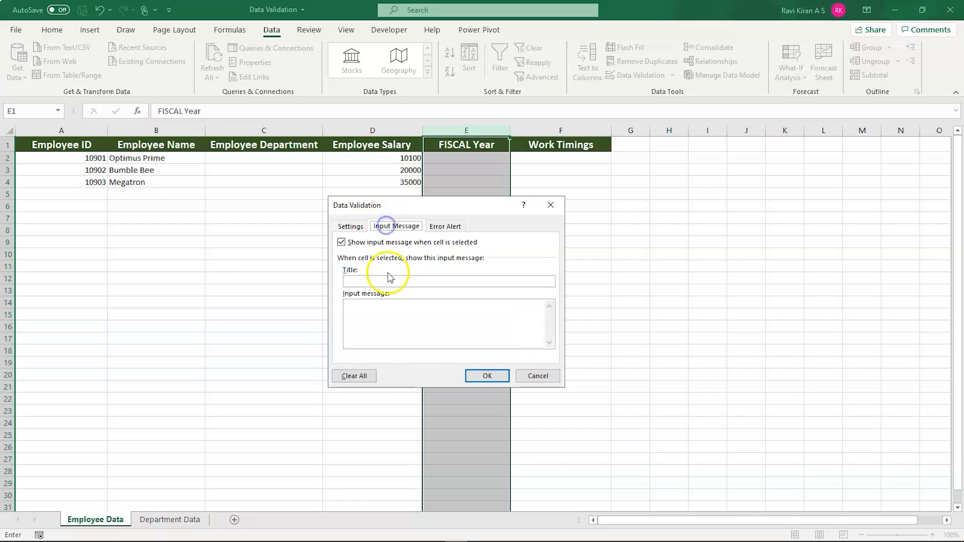
pyautogui.click(383, 280)
pyautogui.write('Current FIS')
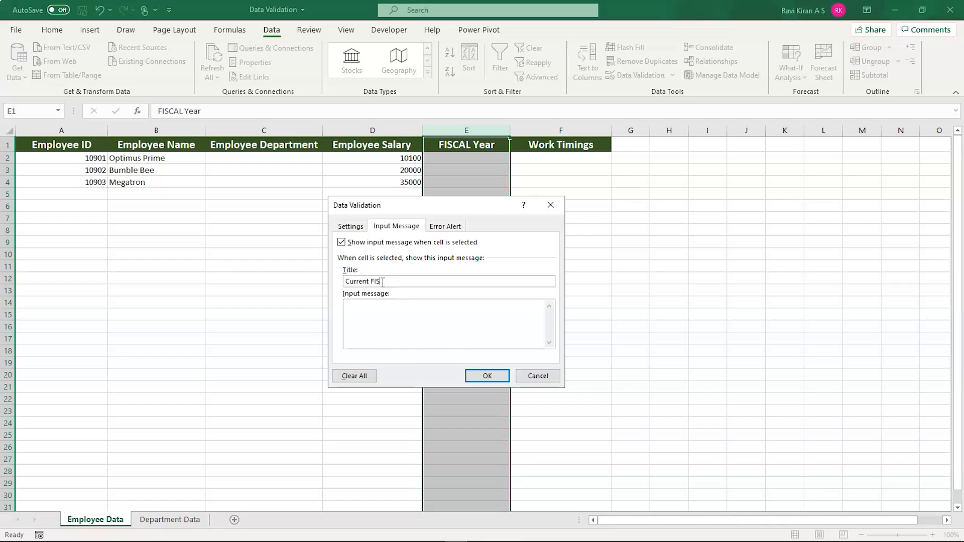
pyautogui.write('CAL Year')
pyautogui.click(381, 309)
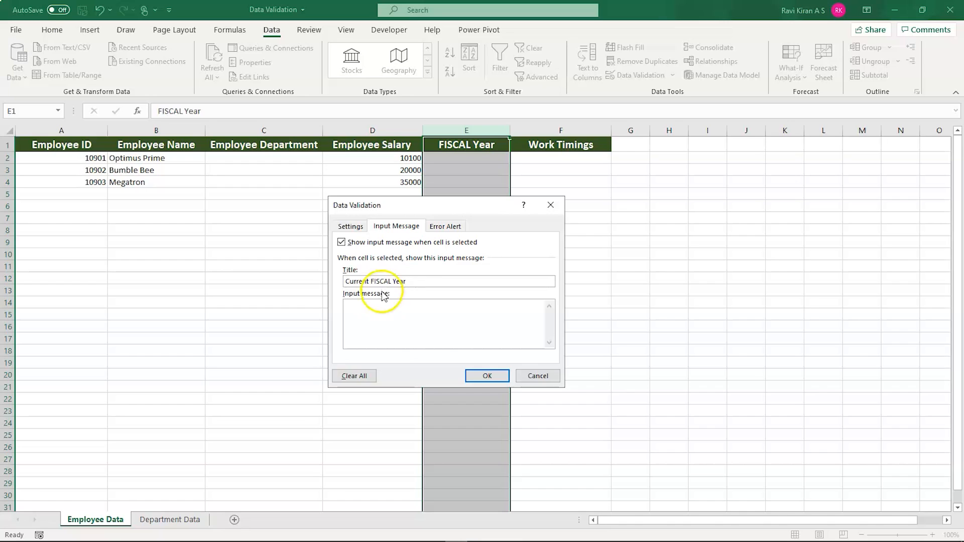
pyautogui.write('Enter ')
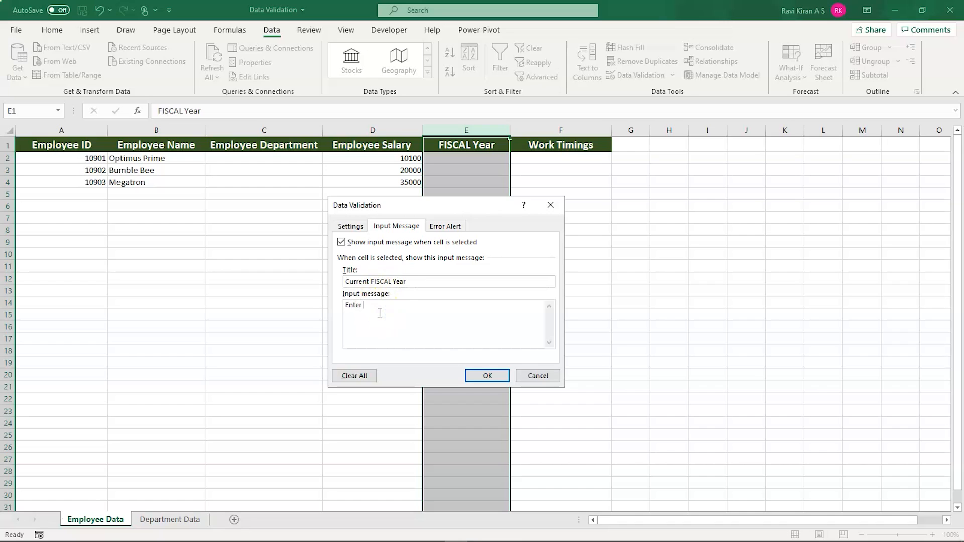
pyautogui.write('date between 2021 to 2021')
pyautogui.press('BackSpace')
pyautogui.write('2')
# - Copy the FISCAL Year input message text into the error alert's message
pyautogui.hotkey('ctrl', 'a')
pyautogui.hotkey('ctrl', 'c')
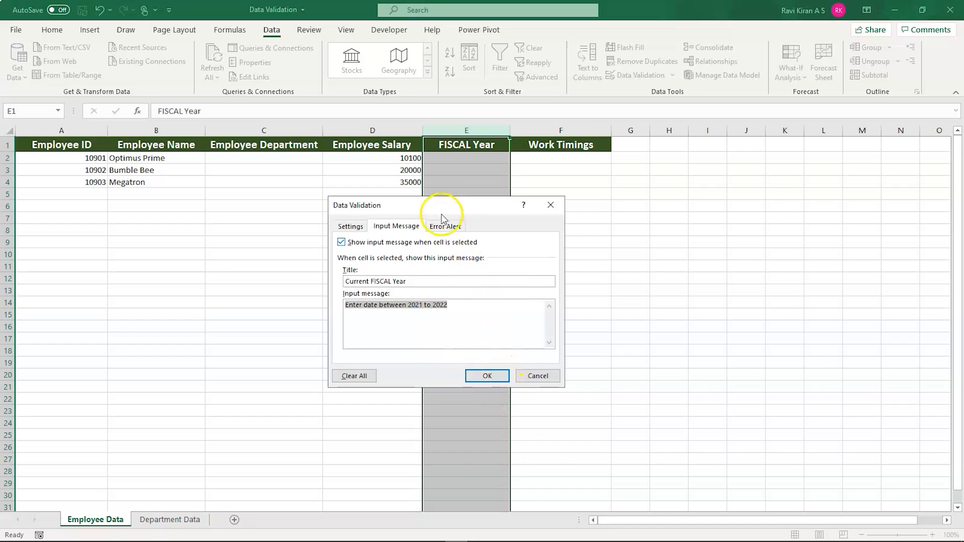
pyautogui.click(442, 230)
pyautogui.click(478, 323)
pyautogui.hotkey('ctrl', 'v')
# - Title the error alert "Inalid Date" and apply the FISCAL Year validation
pyautogui.click(476, 282)
pyautogui.write('Inalid ')
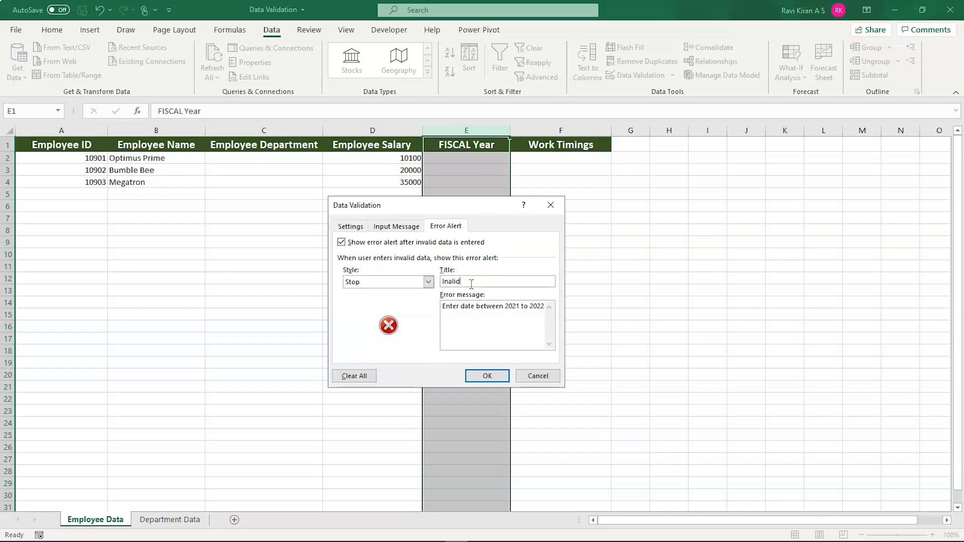
pyautogui.write('Date')
pyautogui.click(471, 309)
pyautogui.click(487, 376)
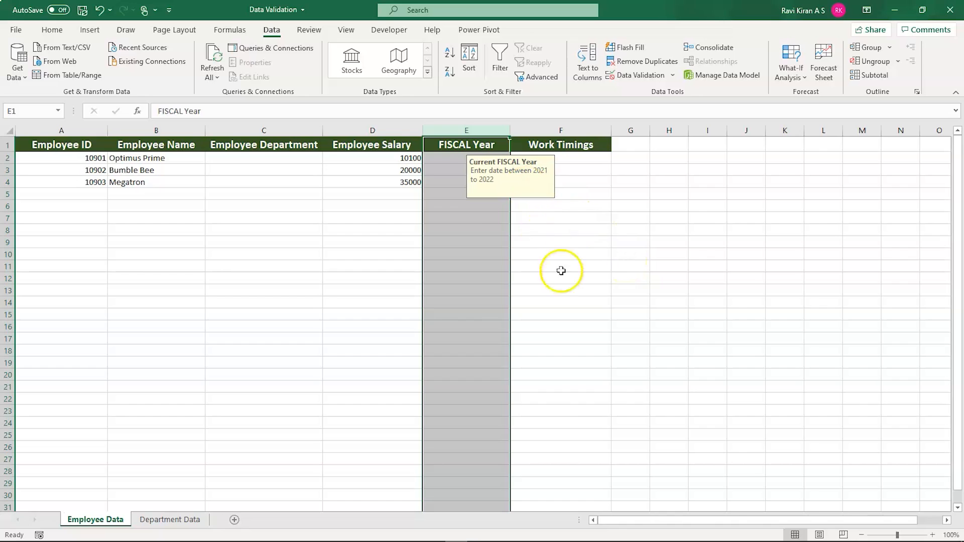
# - Enter the date 02/02/2021 in cell E2 and test the date limits with 02/02/2022 in cell E3
pyautogui.click(444, 159)
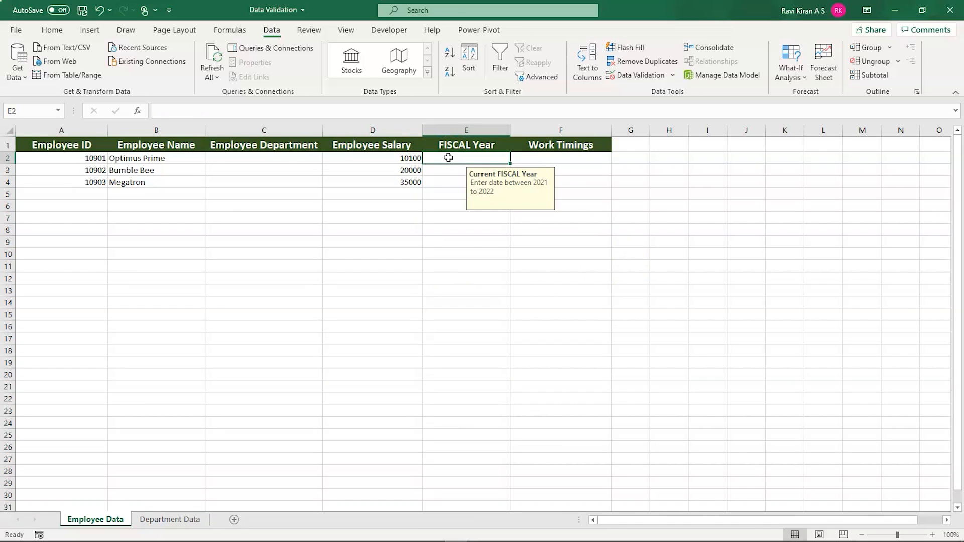
pyautogui.doubleClick(449, 157)
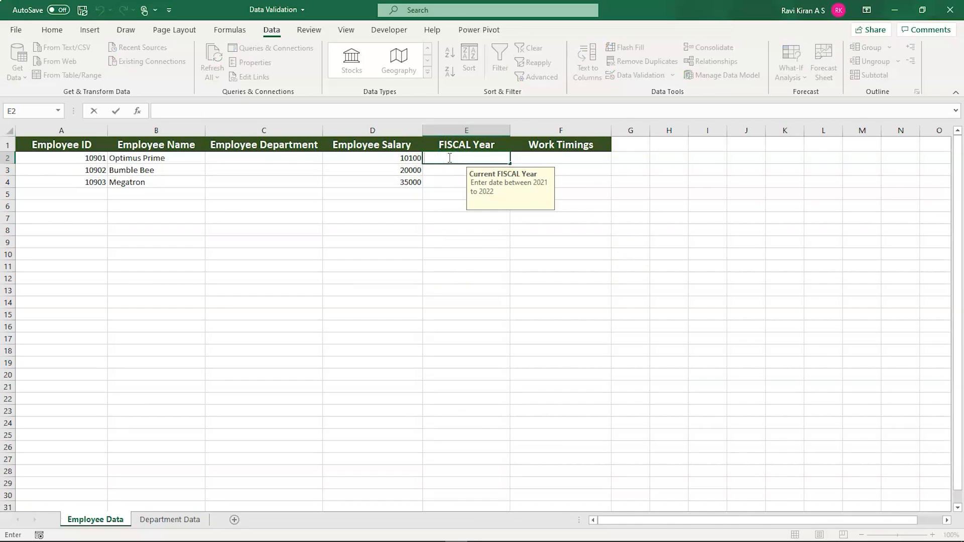
pyautogui.write('02/02/2021')
pyautogui.press('Return')
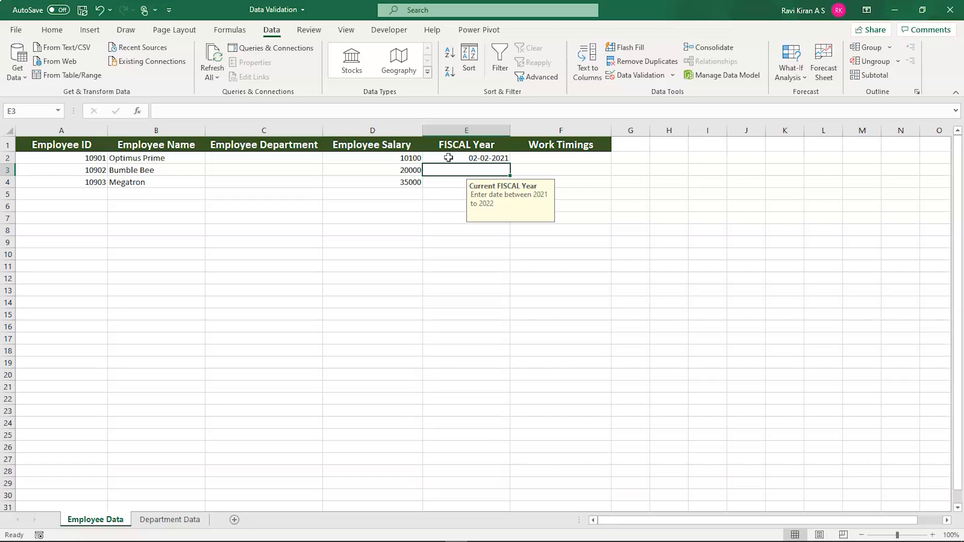
pyautogui.write('02/02/2022')
pyautogui.press('Return')
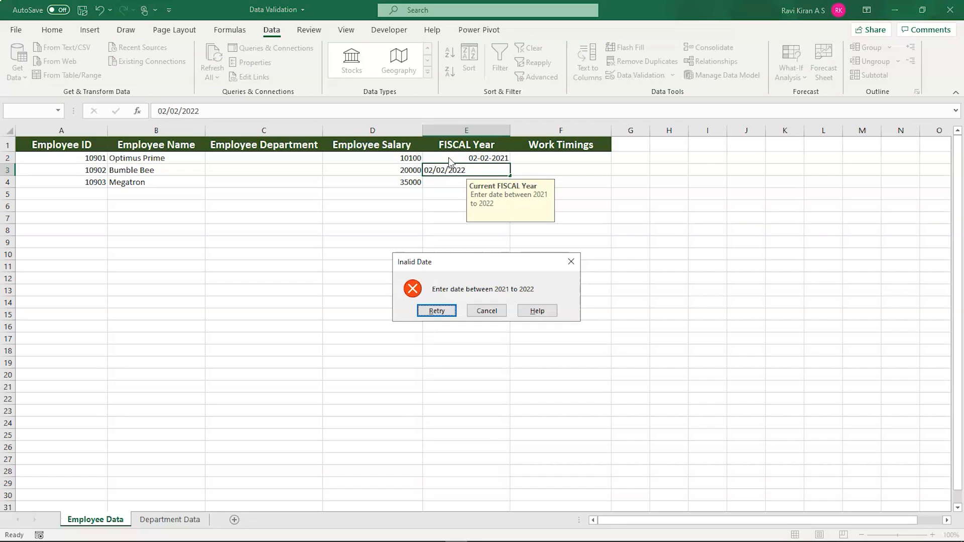
# - Retry the rejected entry in cell E3, correcting the date to 02/03/2021
pyautogui.click(428, 309)
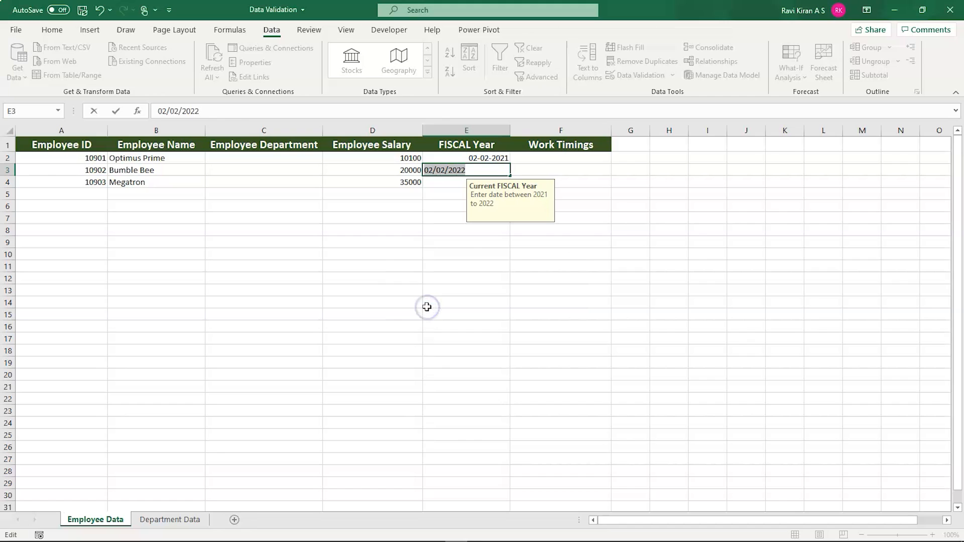
pyautogui.press('End')
pyautogui.press('BackSpace')
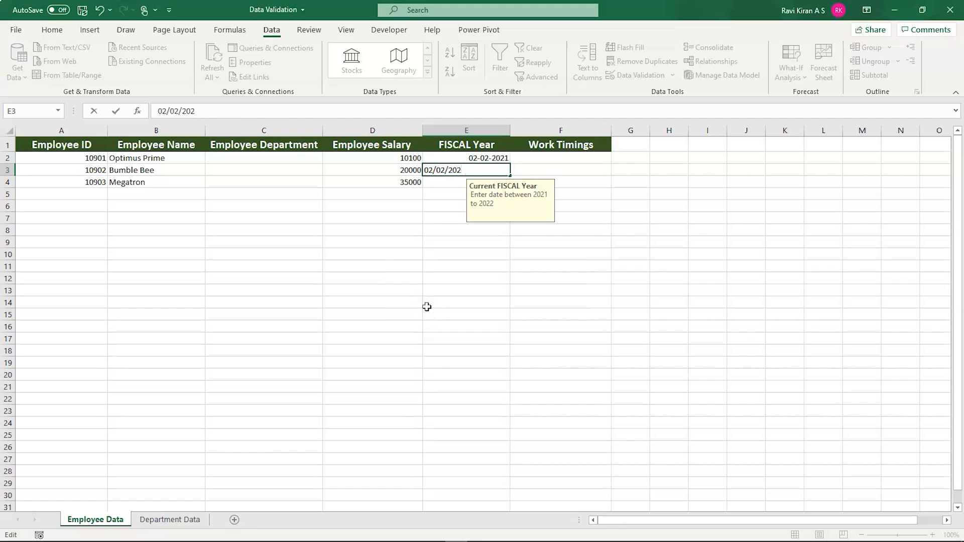
pyautogui.write('1')
pyautogui.press('Left')
pyautogui.press('Left')
pyautogui.press('Left')
pyautogui.press('Left')
pyautogui.press('Left')
pyautogui.press('Delete')
pyautogui.write('3')
pyautogui.press('Return')
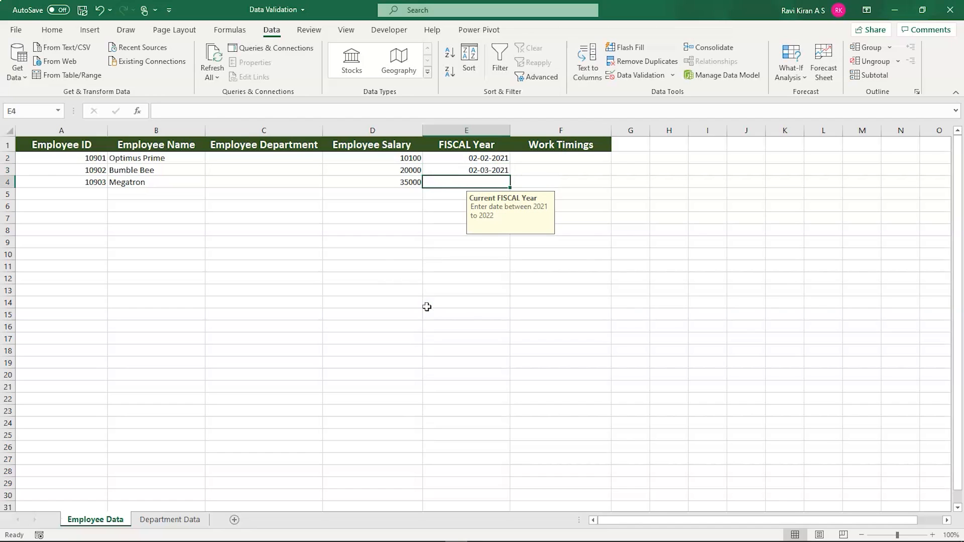
# - Enter the fiscal date 02/04/2021 in cell E4
pyautogui.write('02/04')
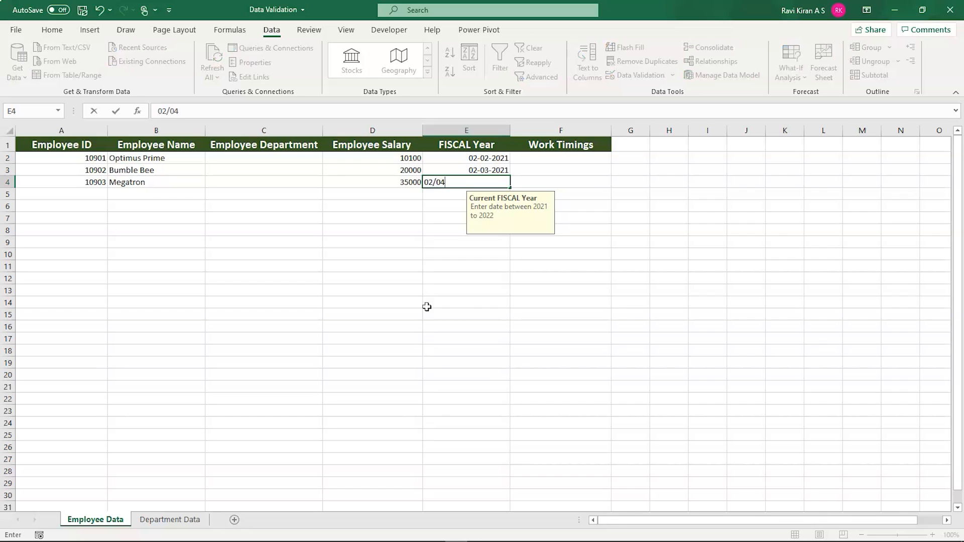
pyautogui.write('/2021')
pyautogui.press('Return')
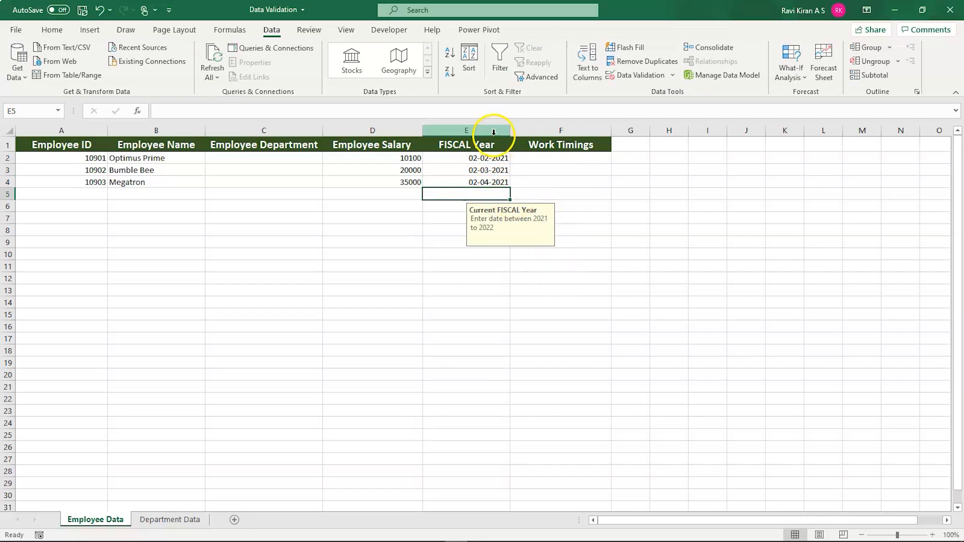
# - Start a data validation rule for the Work Timings column that allows Time values with the between condition
pyautogui.click(538, 129)
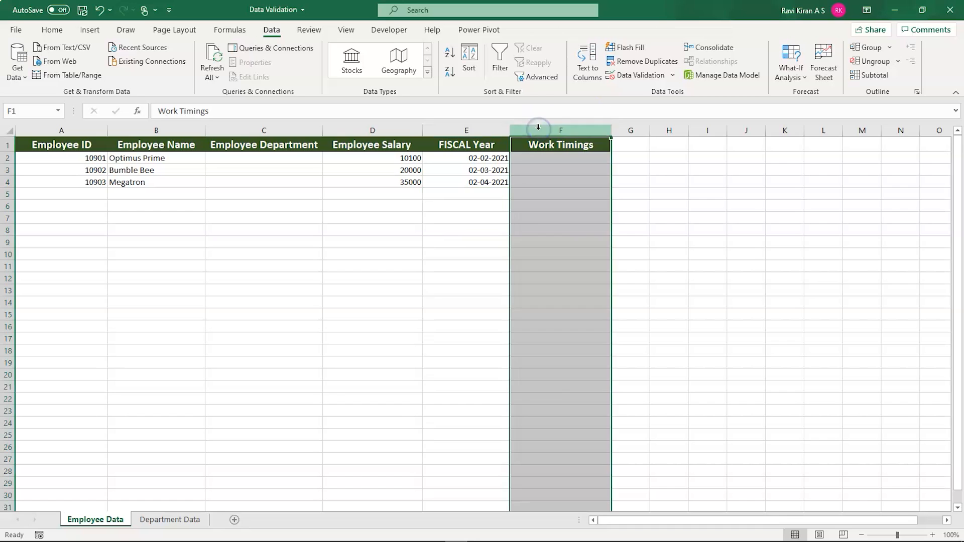
pyautogui.click(631, 75)
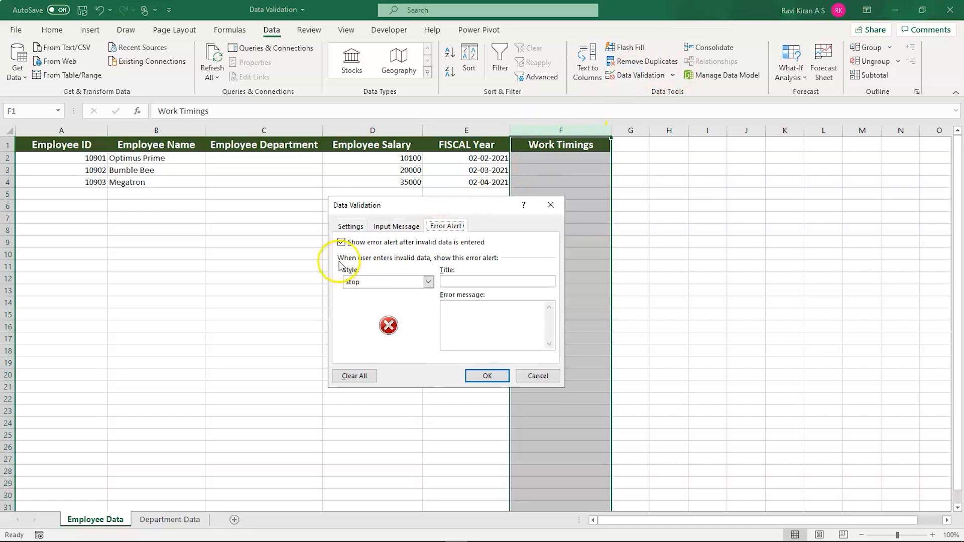
pyautogui.click(352, 226)
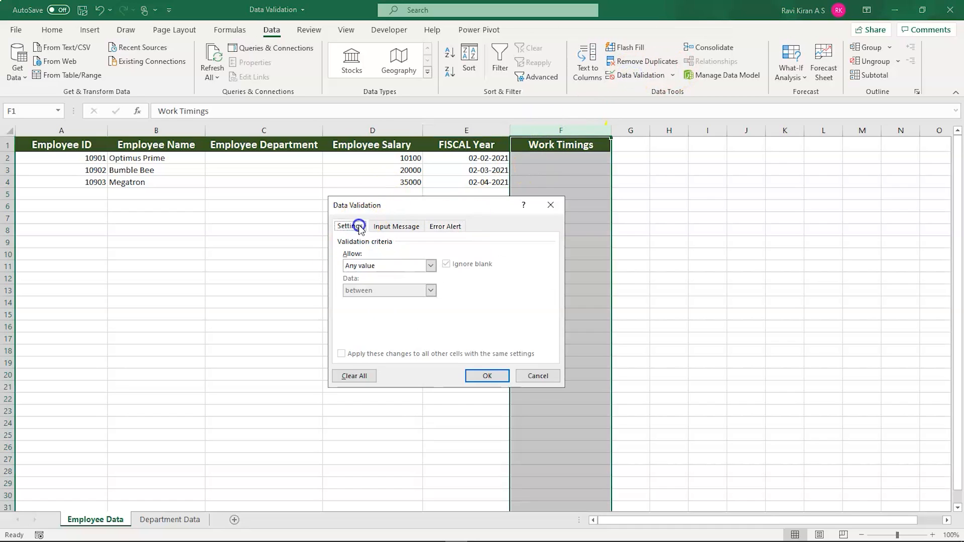
pyautogui.click(430, 265)
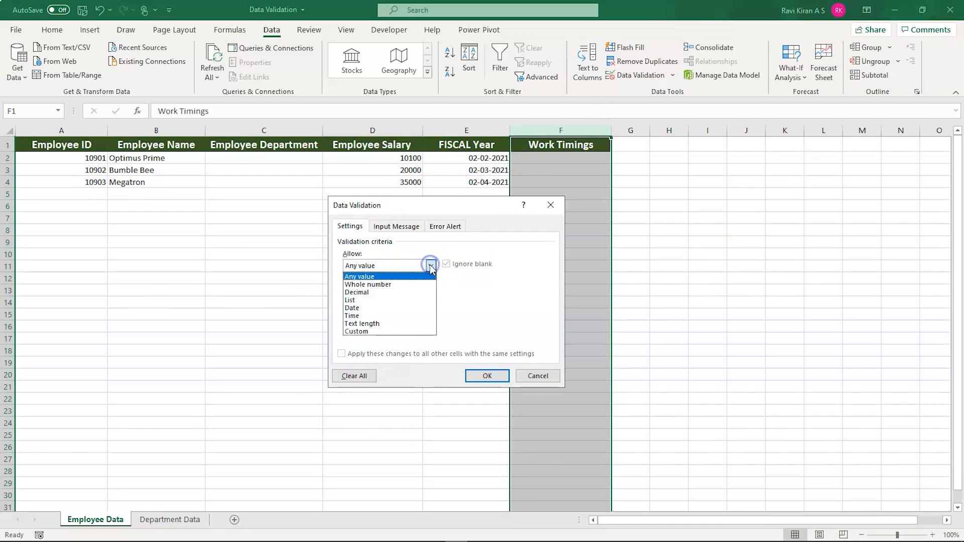
pyautogui.click(386, 316)
pyautogui.click(430, 290)
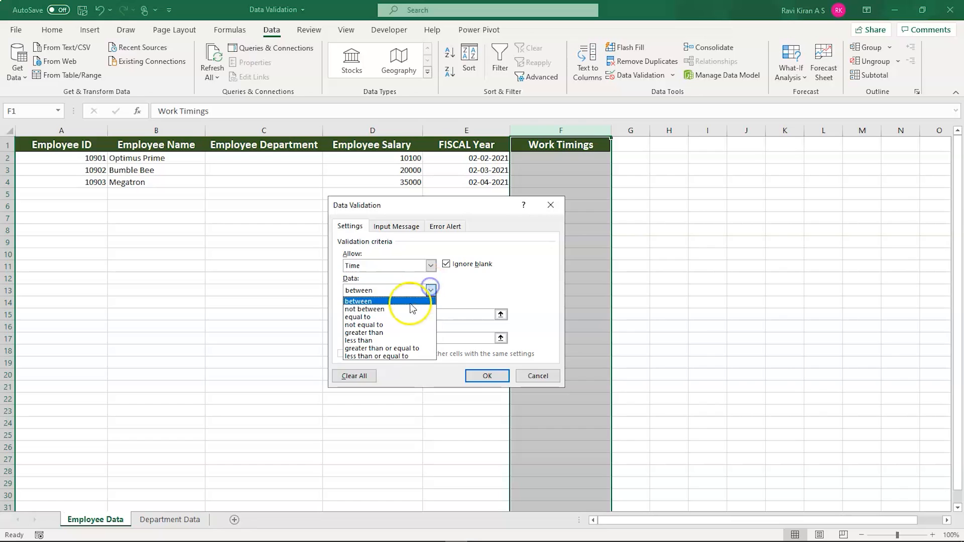
pyautogui.click(411, 303)
# - Set the Work Timings rule's start time to 09:00 and its end time to 17:00
pyautogui.click(464, 318)
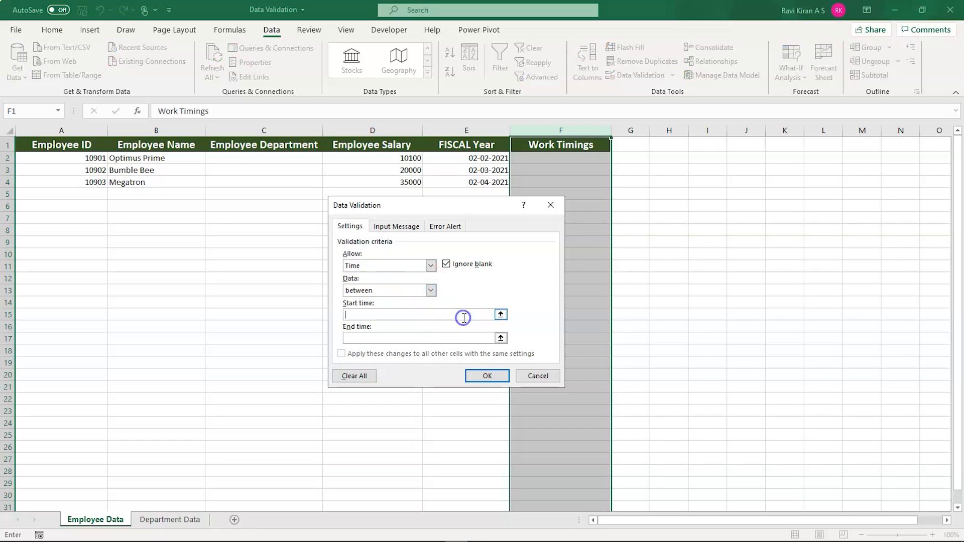
pyautogui.write('09:00')
pyautogui.click(455, 335)
pyautogui.write('17:00')
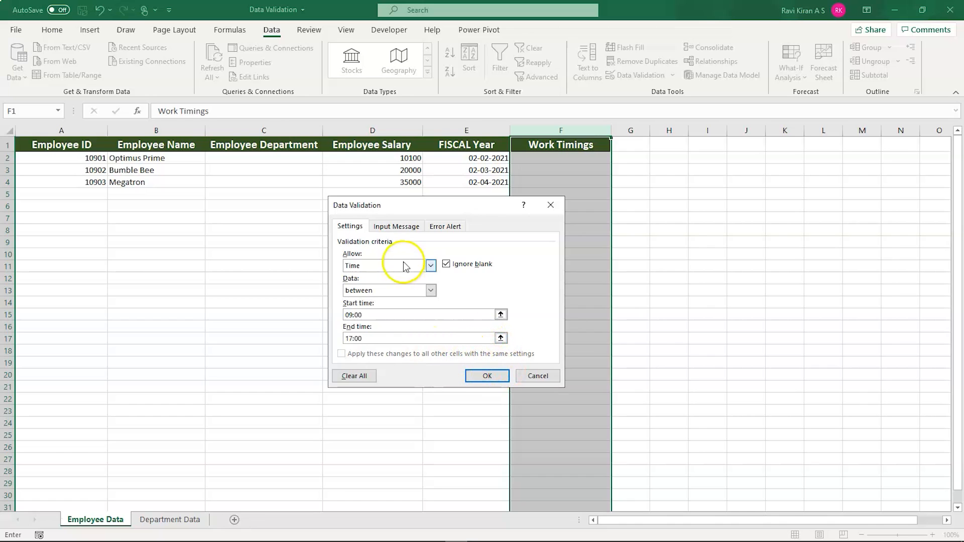
# - Enter "Enter time between 9AM to 5PM" as the title of the Work Timings rule's input message
pyautogui.click(398, 227)
pyautogui.click(370, 282)
pyautogui.write('Pleas')
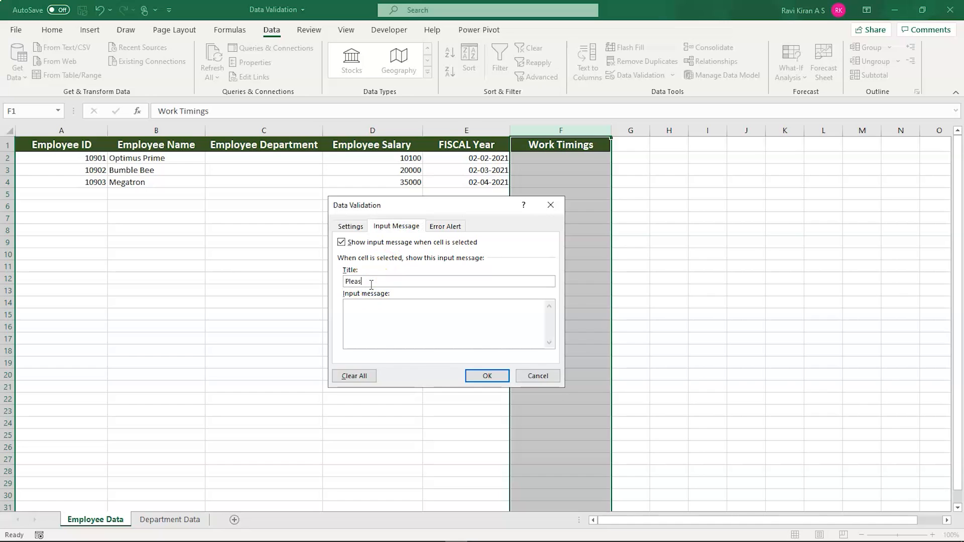
pyautogui.write('e enter time between 9Am')
pyautogui.press('BackSpace')
pyautogui.press('BackSpace')
pyautogui.write('A')
pyautogui.press('BackSpace')
pyautogui.write('M to')
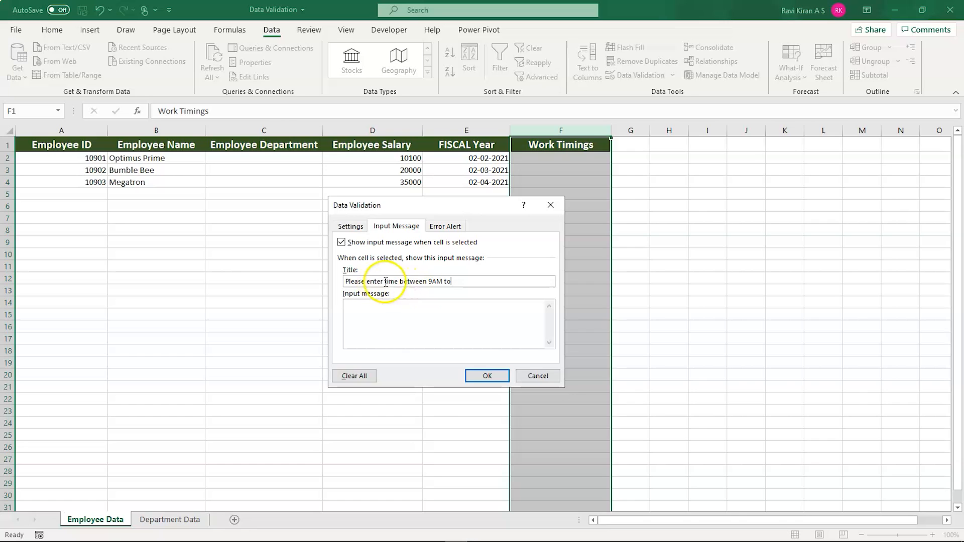
pyautogui.doubleClick(354, 282)
pyautogui.write('E')
pyautogui.press('Delete')
pyautogui.press('Delete')
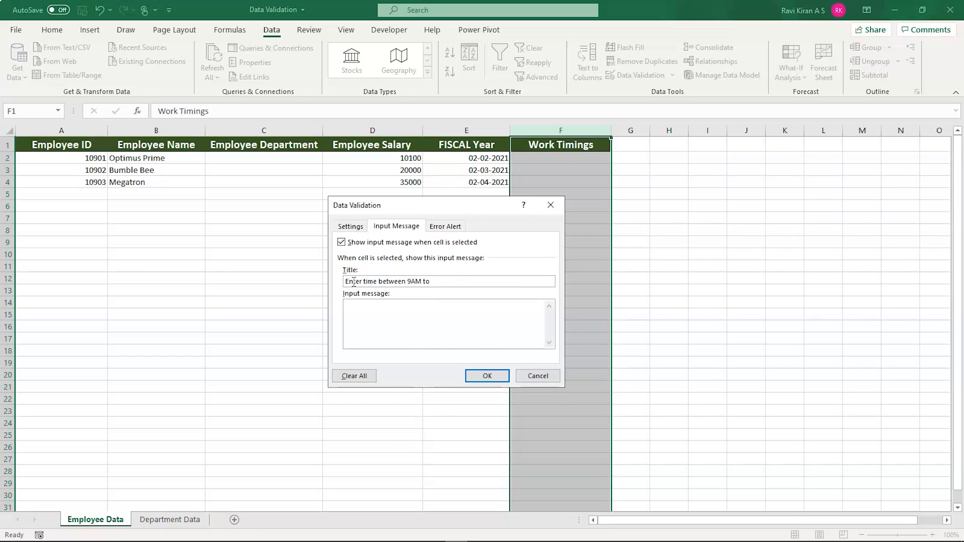
pyautogui.write('%')
pyautogui.write('PM')
# - Copy the input message title text into the Work Timings rule's input message body
pyautogui.hotkey('ctrl', 'a')
pyautogui.hotkey('ctrl', 'c')
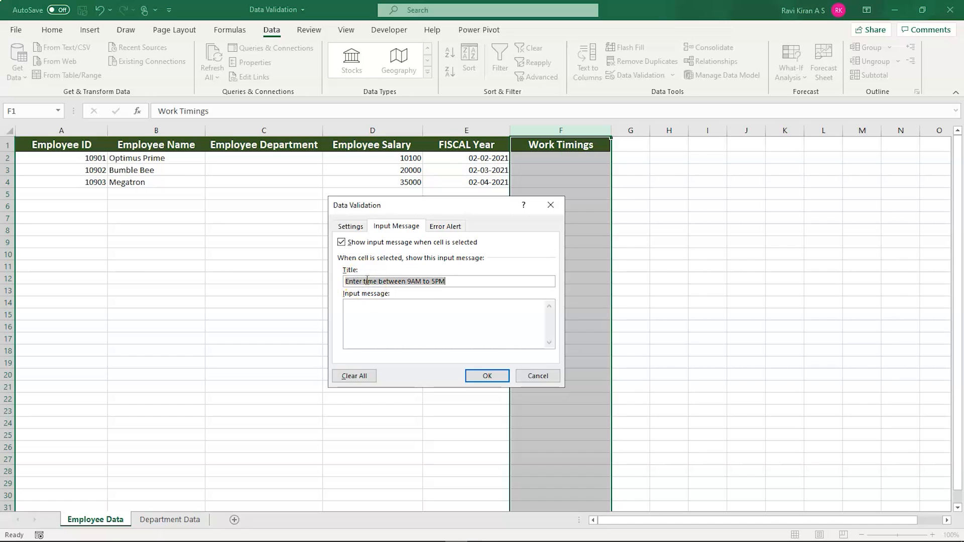
pyautogui.click(370, 336)
pyautogui.hotkey('ctrl', 'v')
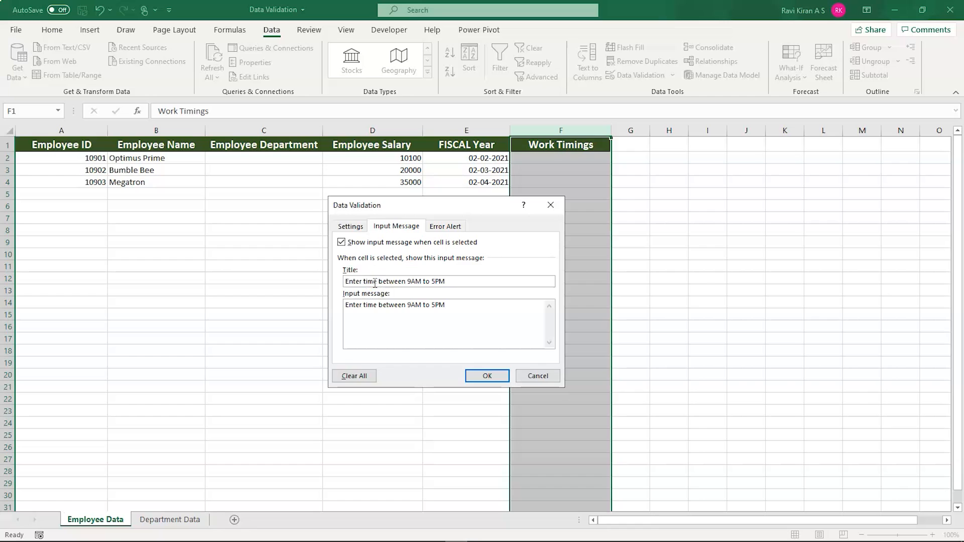
# - Replace the input message title with "Time Details"
pyautogui.hotkey('ctrl', 'a')
pyautogui.write('Tie')
pyautogui.write('me')
pyautogui.write(' De')
pyautogui.write('t')
pyautogui.write('ails')
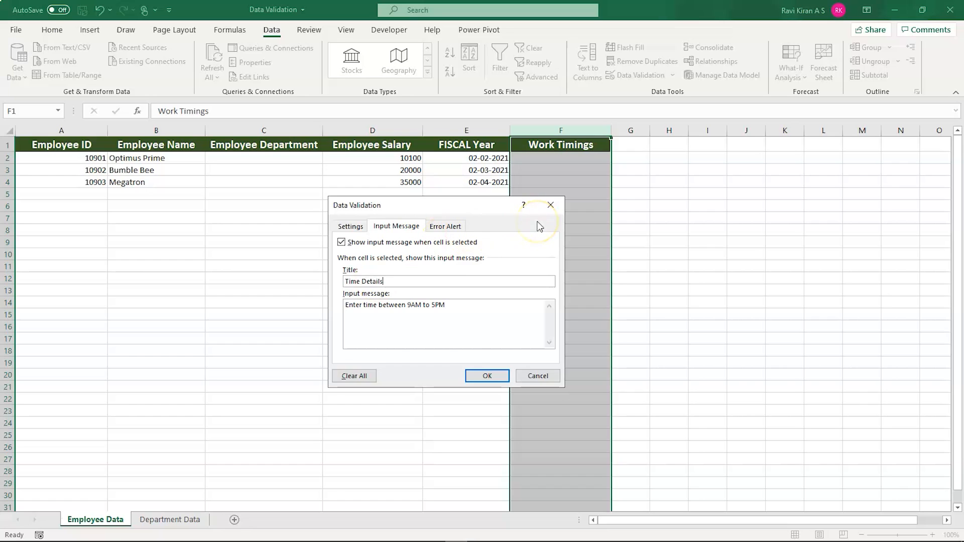
# - Add a Stop error alert titled "Invalid Time" with the message "Enter time between 9AM to 5PM" and apply the Work Timings rule
pyautogui.click(446, 226)
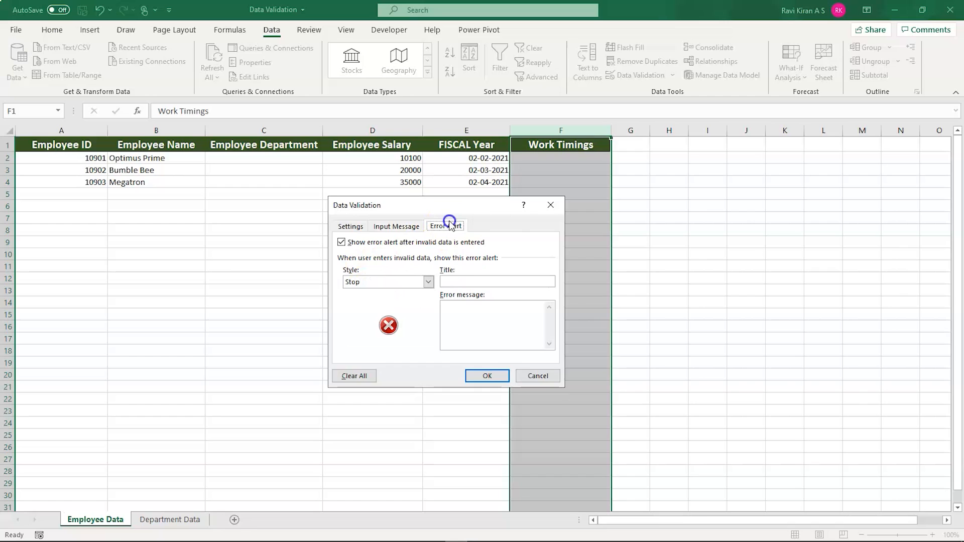
pyautogui.click(457, 285)
pyautogui.write('Inva')
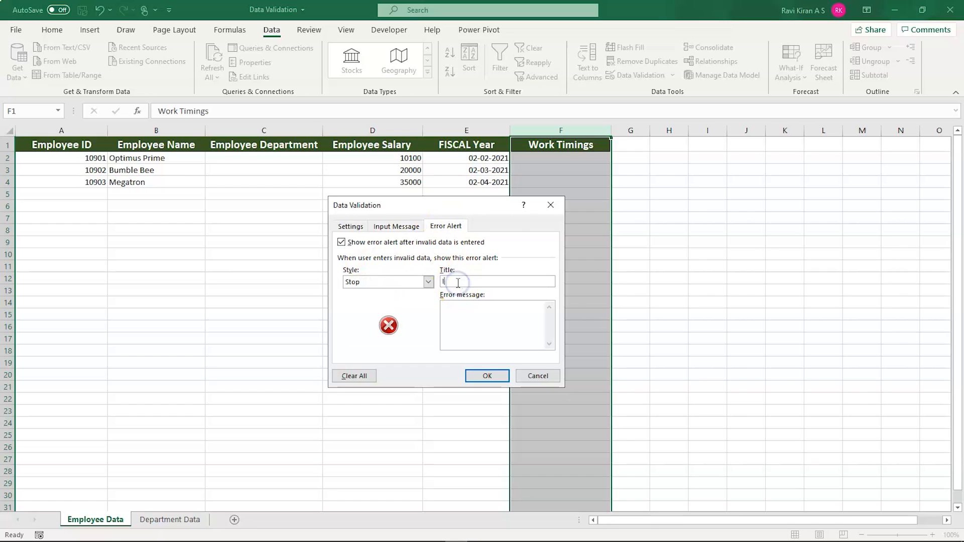
pyautogui.write('lid Time')
pyautogui.click(458, 307)
pyautogui.write('Enter time between 9AM to 5PM')
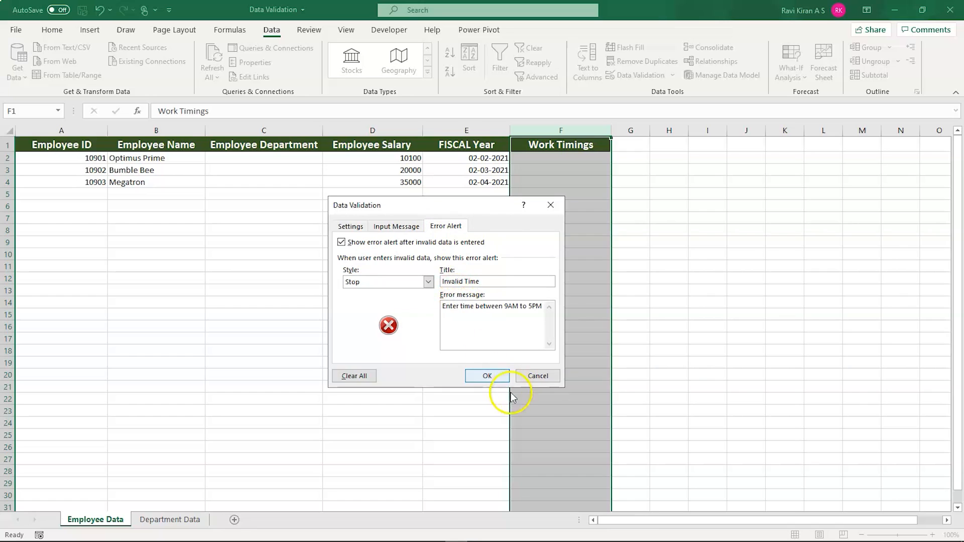
pyautogui.click(487, 376)
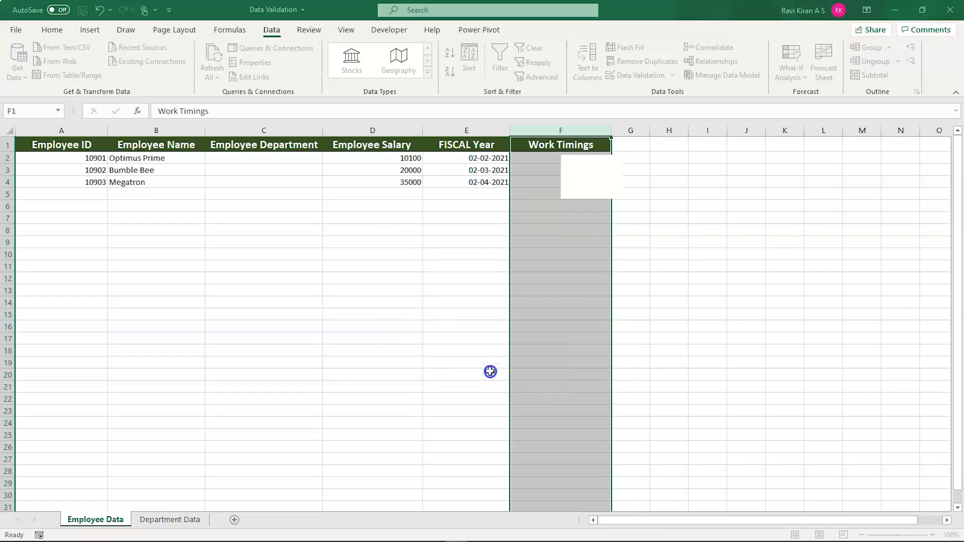
pyautogui.doubleClick(532, 159)
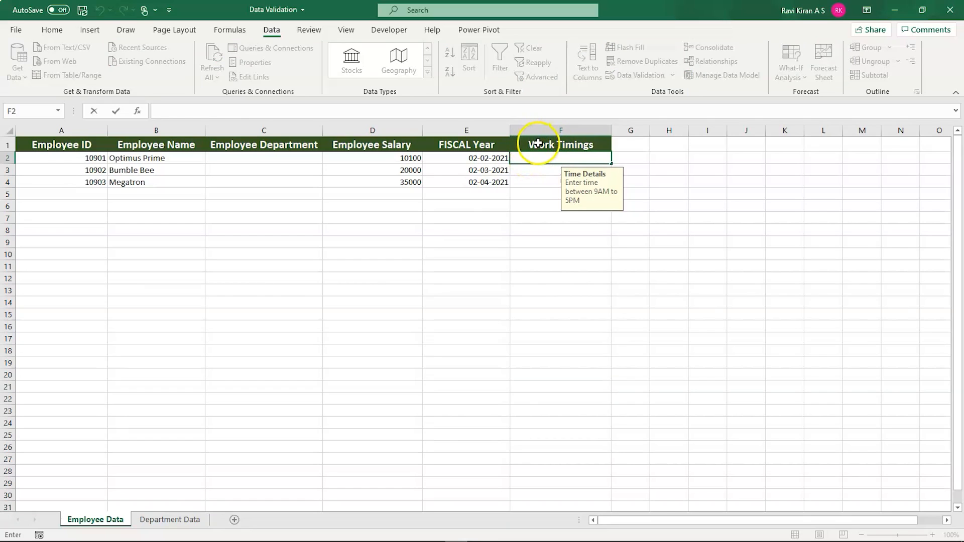
pyautogui.doubleClick(545, 142)
pyautogui.click(559, 131)
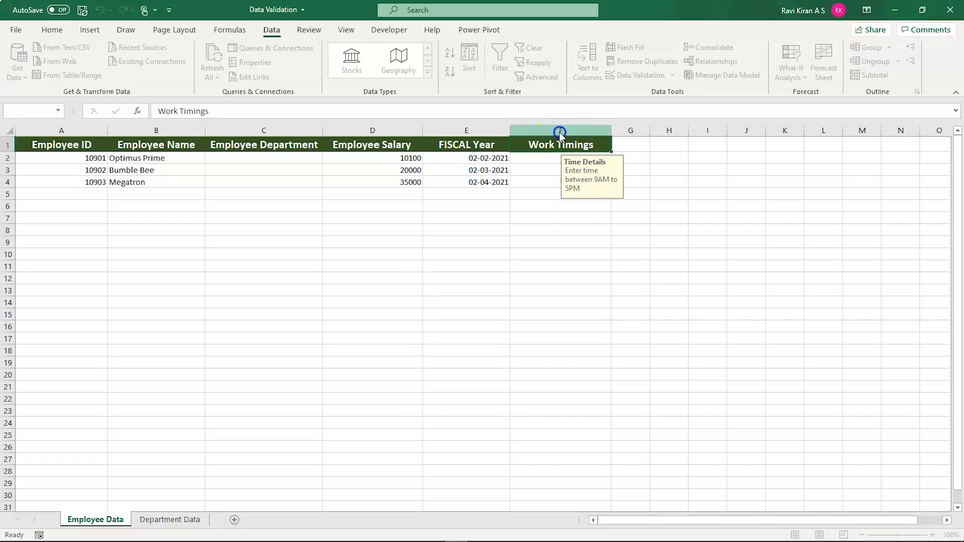
pyautogui.click(488, 310)
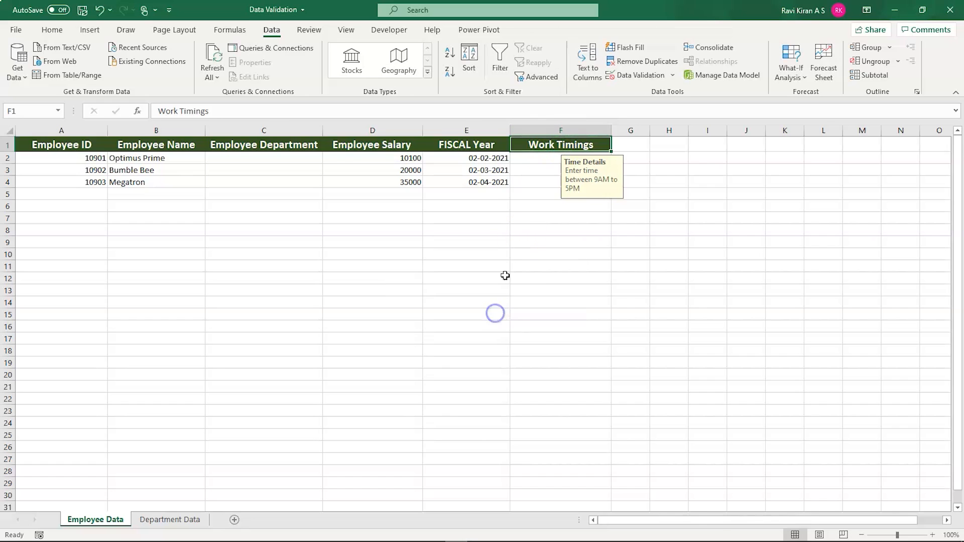
# - Copy the whole Work Timings column F into column G
pyautogui.click(541, 128)
pyautogui.hotkey('ctrl', 'c')
pyautogui.click(621, 129)
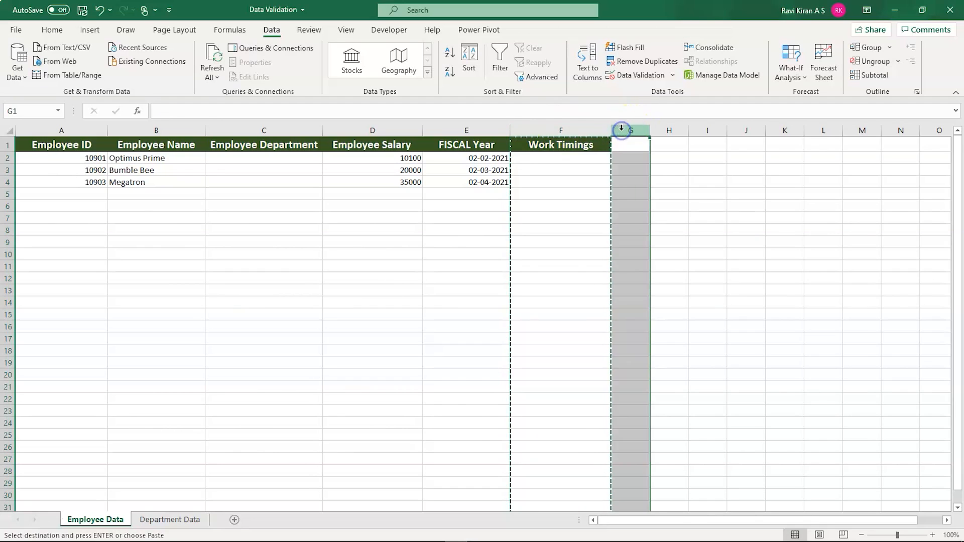
pyautogui.hotkey('ctrl', 'v')
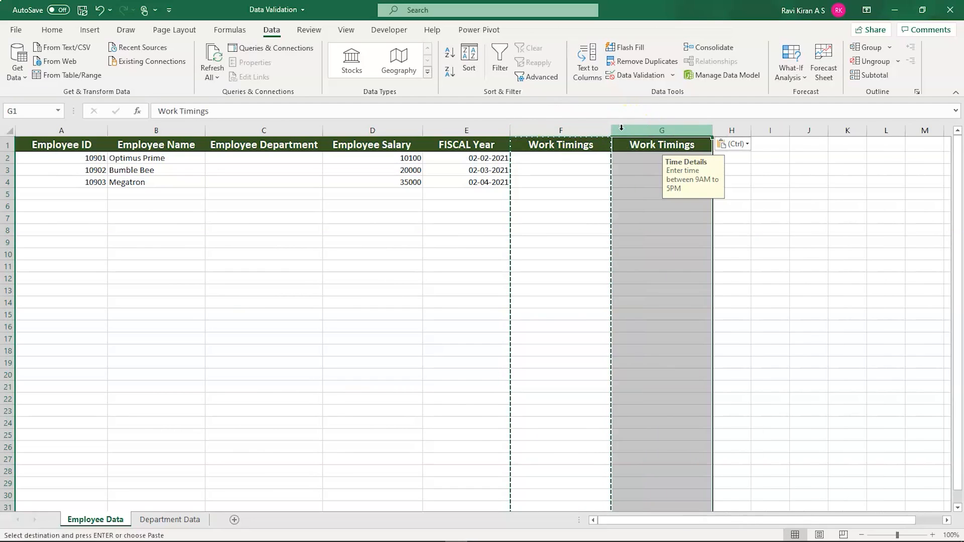
# - Try to rename the column F header as "Login Timings" and cancel the rejected edit
pyautogui.doubleClick(543, 142)
pyautogui.doubleClick(545, 143)
pyautogui.write('Login')
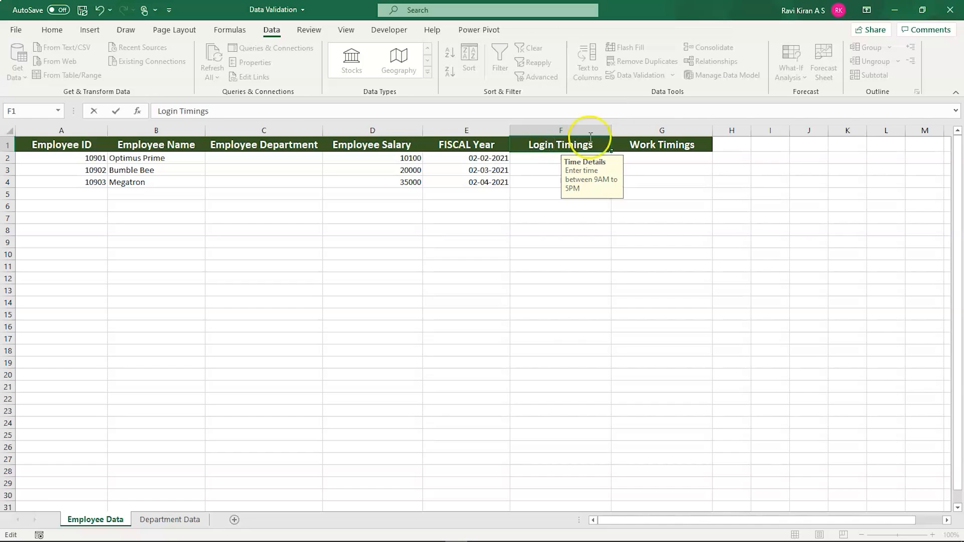
pyautogui.click(644, 147)
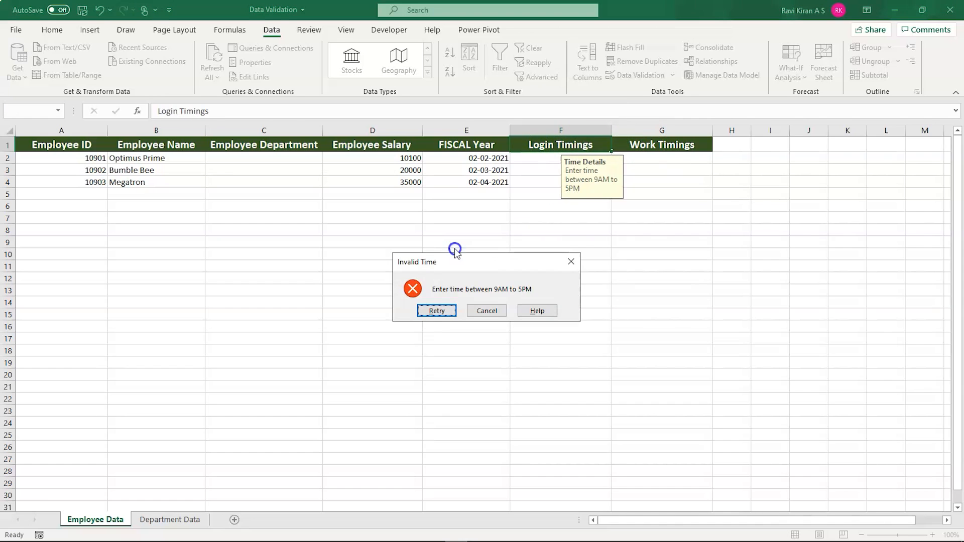
pyautogui.click(471, 311)
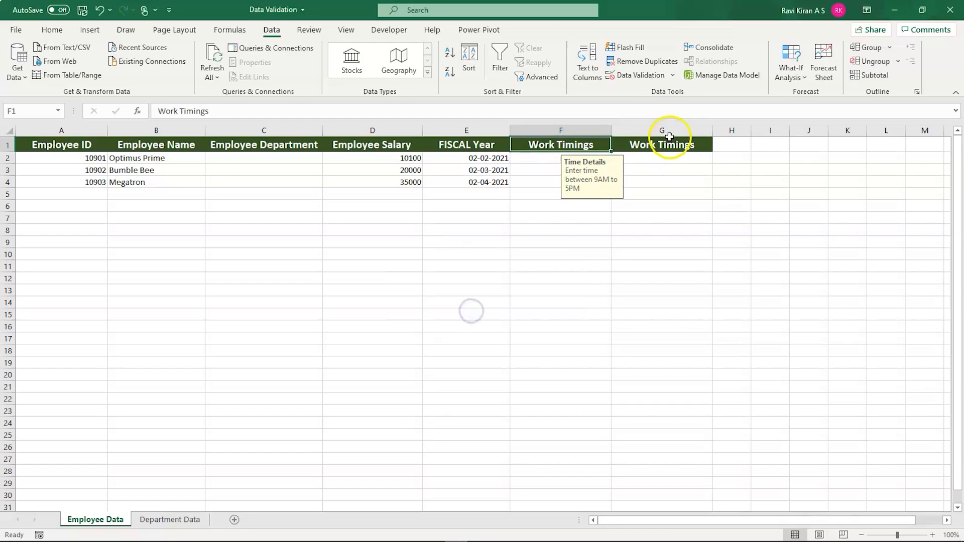
# - Try to rename the column G header as "Logout Timings" and cancel the rejected edit
pyautogui.click(643, 145)
pyautogui.doubleClick(642, 147)
pyautogui.doubleClick(641, 147)
pyautogui.write('Log')
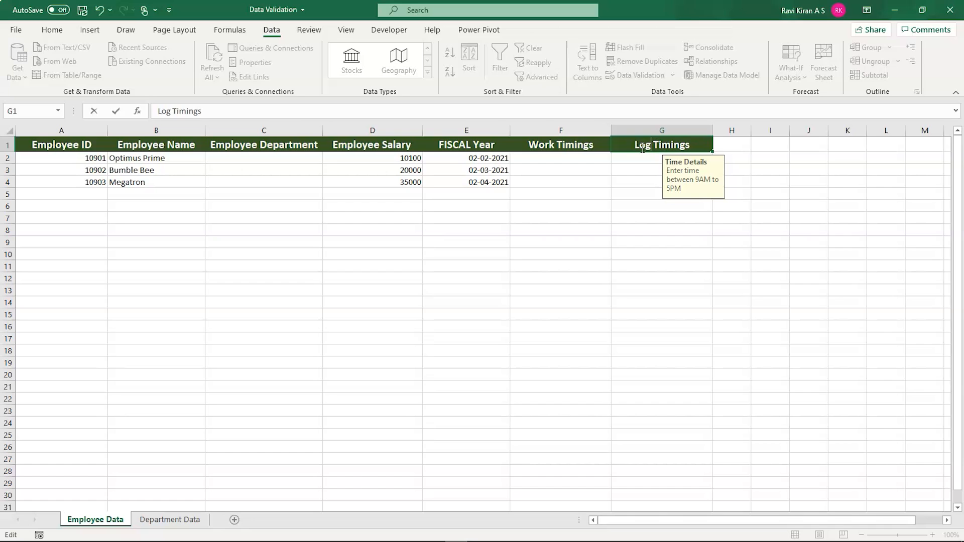
pyautogui.write('out')
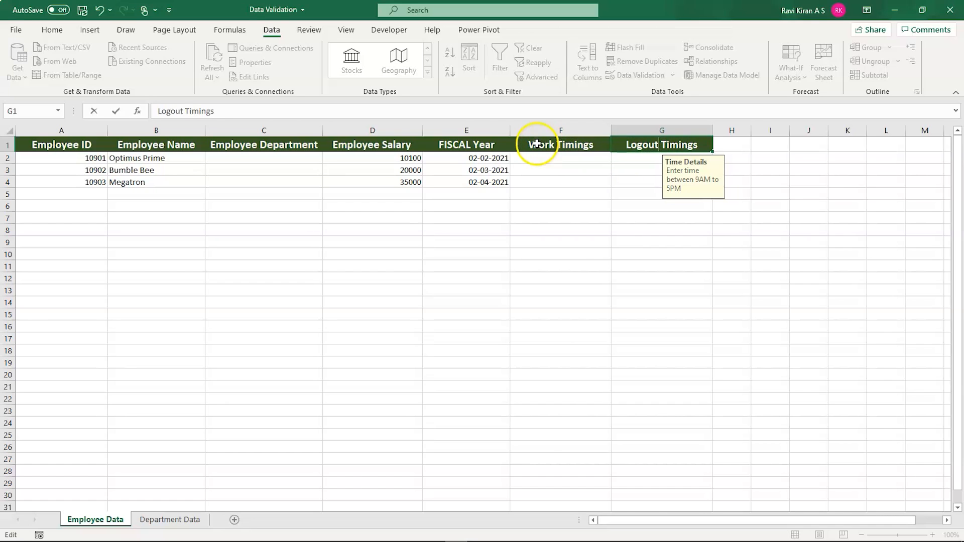
pyautogui.click(536, 146)
pyautogui.click(479, 309)
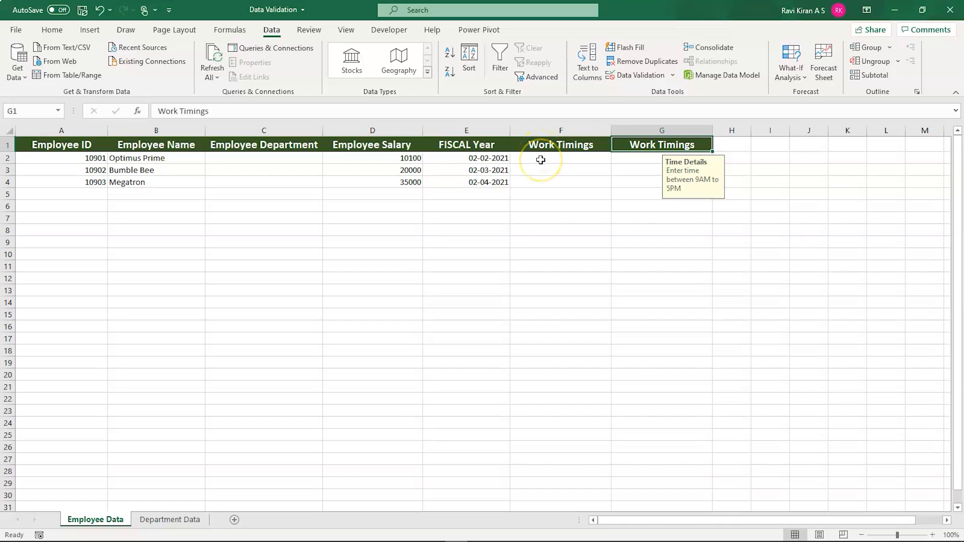
# - Enter 09:00 in cell F2 and test the time rule with 08:00 in cell F3
pyautogui.doubleClick(541, 160)
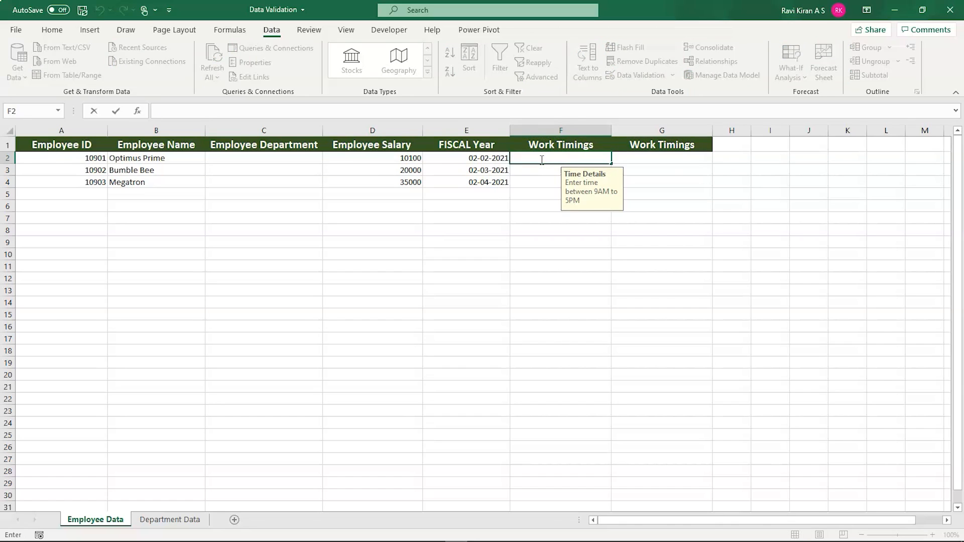
pyautogui.write('09:00')
pyautogui.press('Return')
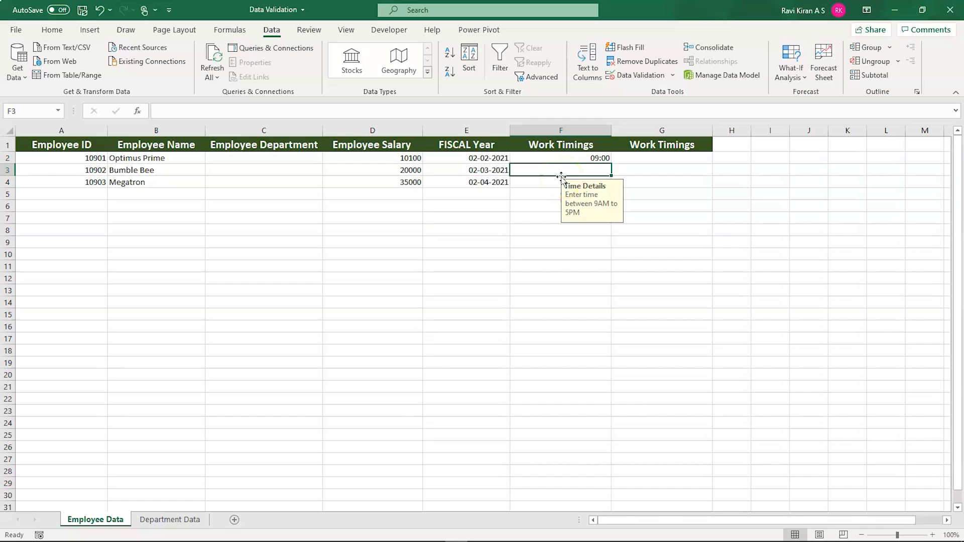
pyautogui.write('08:00')
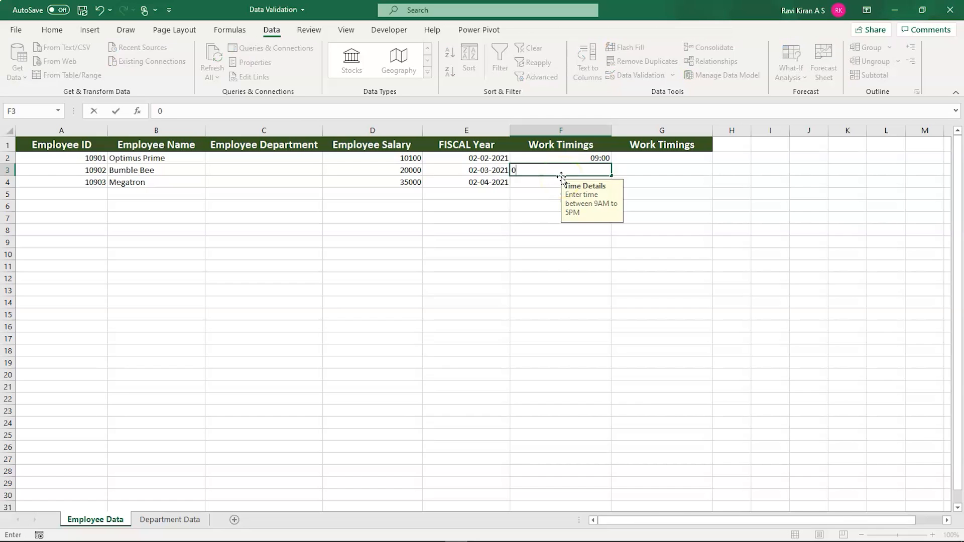
pyautogui.press('Return')
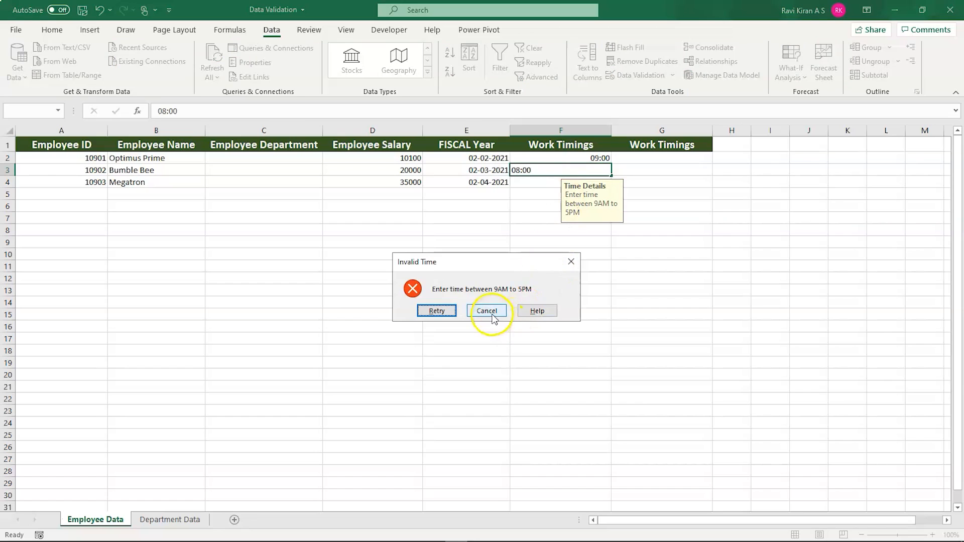
# - Retry the rejected entry in cell F3 with 10:00 and enter 11:00 in cell F4
pyautogui.click(433, 312)
pyautogui.press('BackSpace')
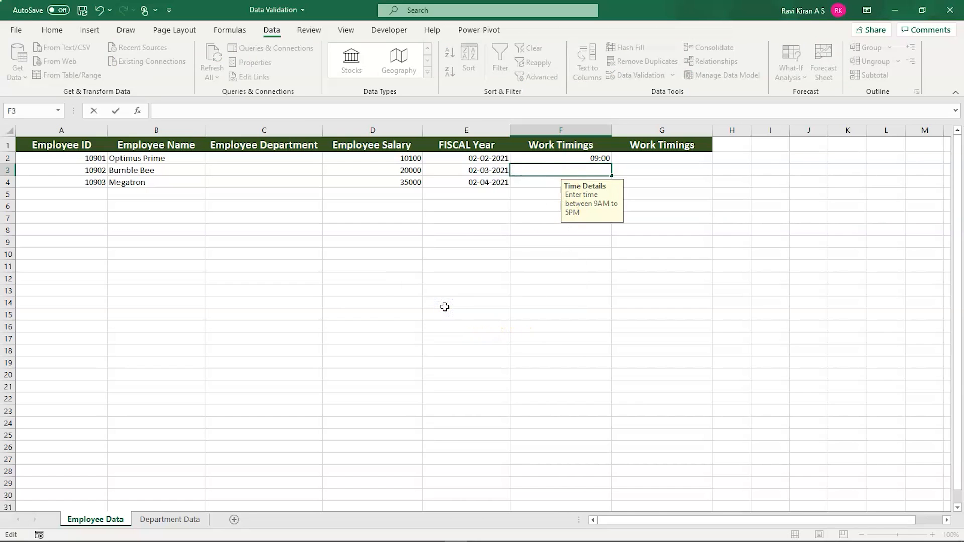
pyautogui.write('10:00')
pyautogui.press('Return')
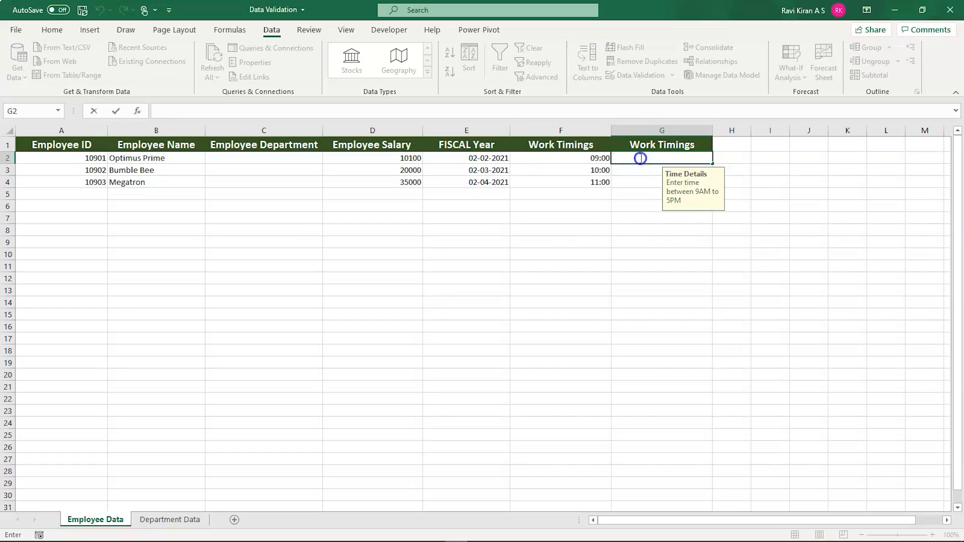
# - Try to enter the time 05:00 in cell G2 of the second Work Timings column
pyautogui.doubleClick(641, 158)
pyautogui.write('05:00')
pyautogui.press('Return')
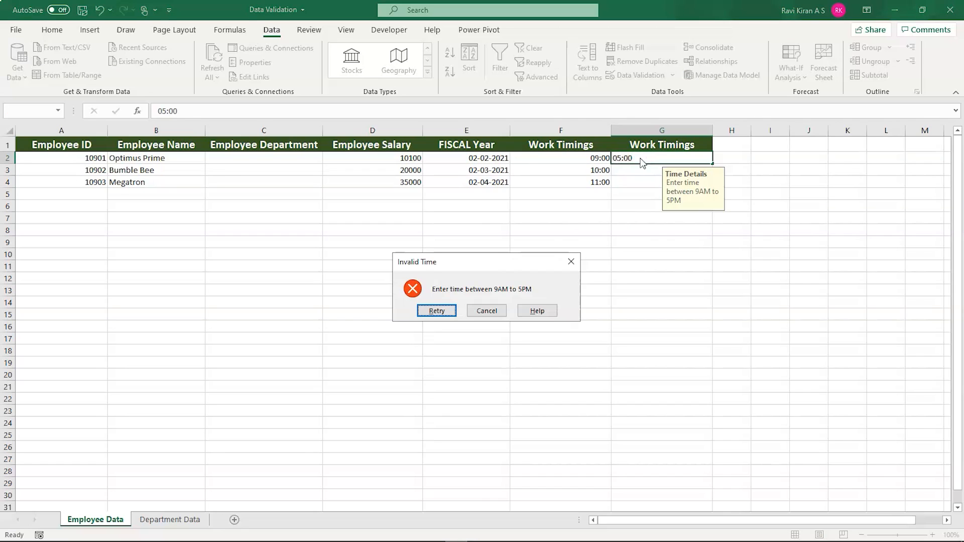
# - Retry the rejected entry in cell G2 with 04:59 and discard it
pyautogui.click(439, 316)
pyautogui.write('0')
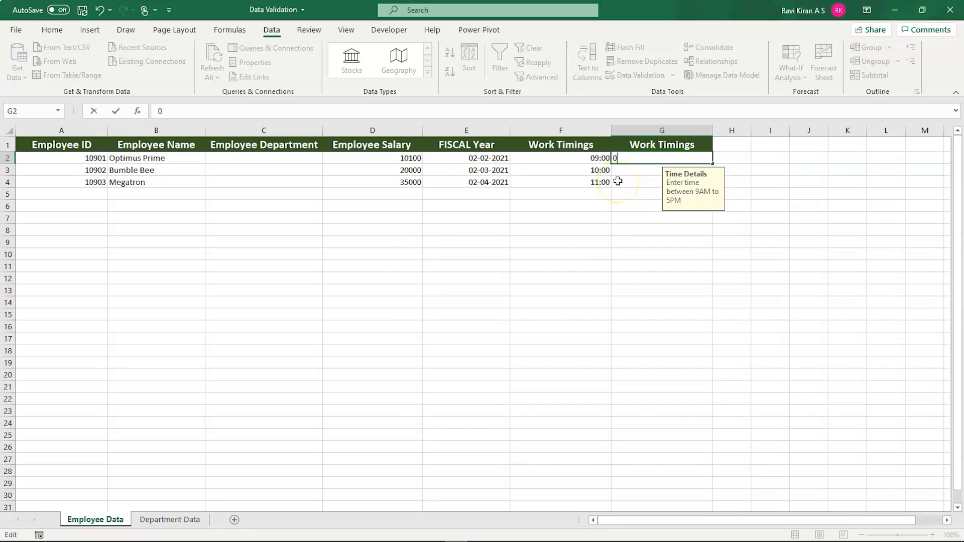
pyautogui.write('4:59')
pyautogui.press('Return')
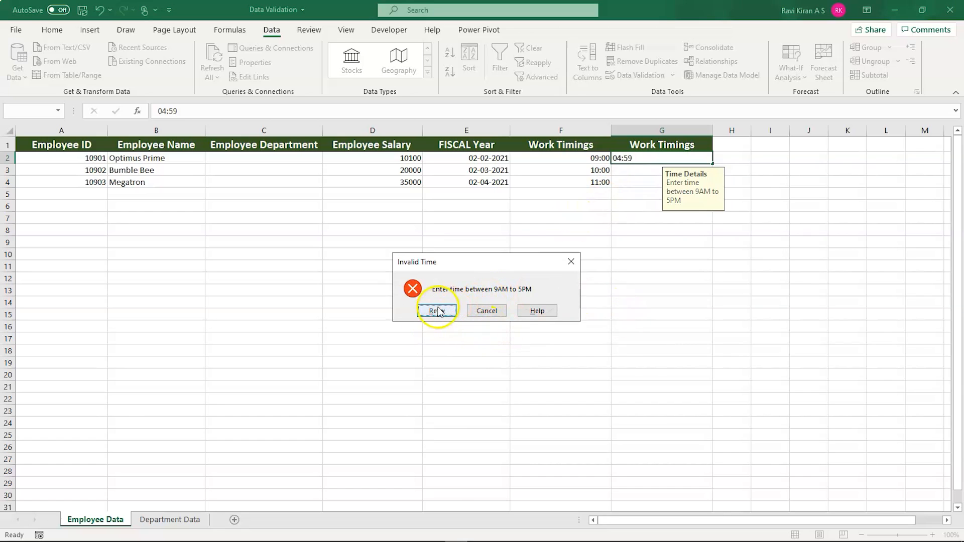
pyautogui.click(438, 312)
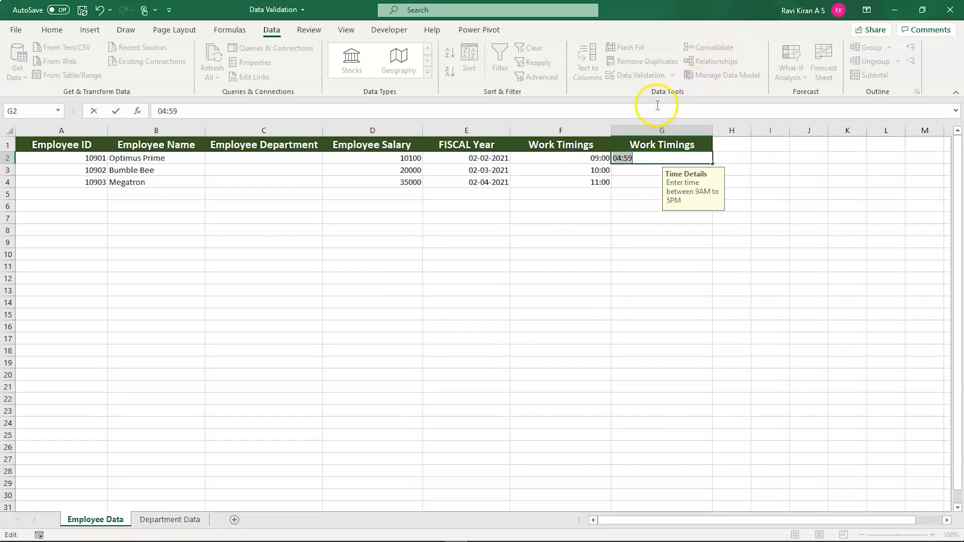
pyautogui.click(638, 130)
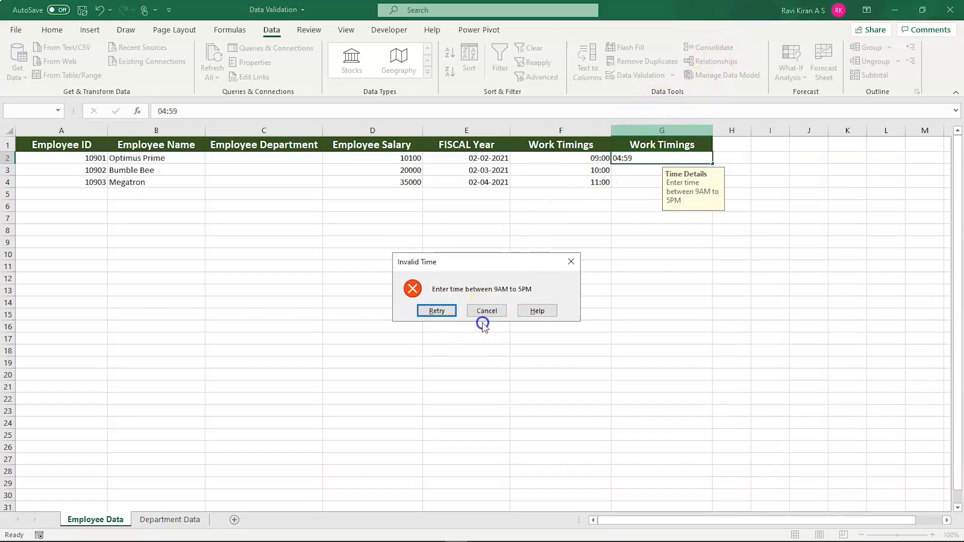
pyautogui.click(488, 310)
# - Check the validation criteria set for the second Work Timings column (column G)
pyautogui.click(647, 129)
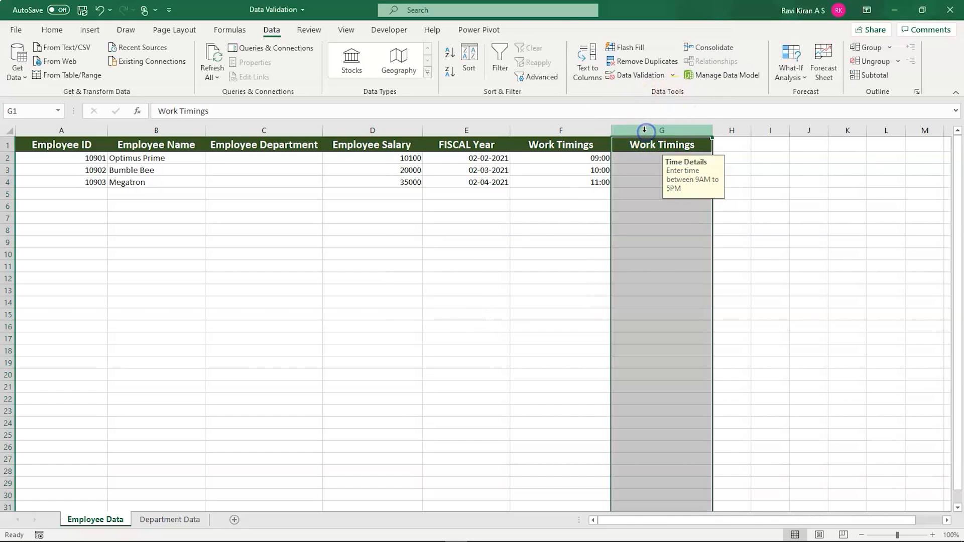
pyautogui.click(627, 75)
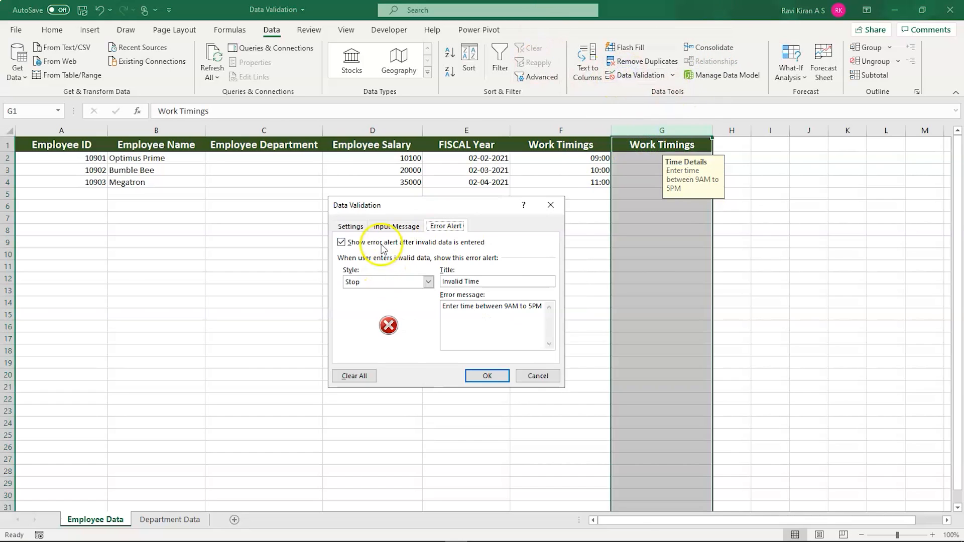
pyautogui.click(350, 226)
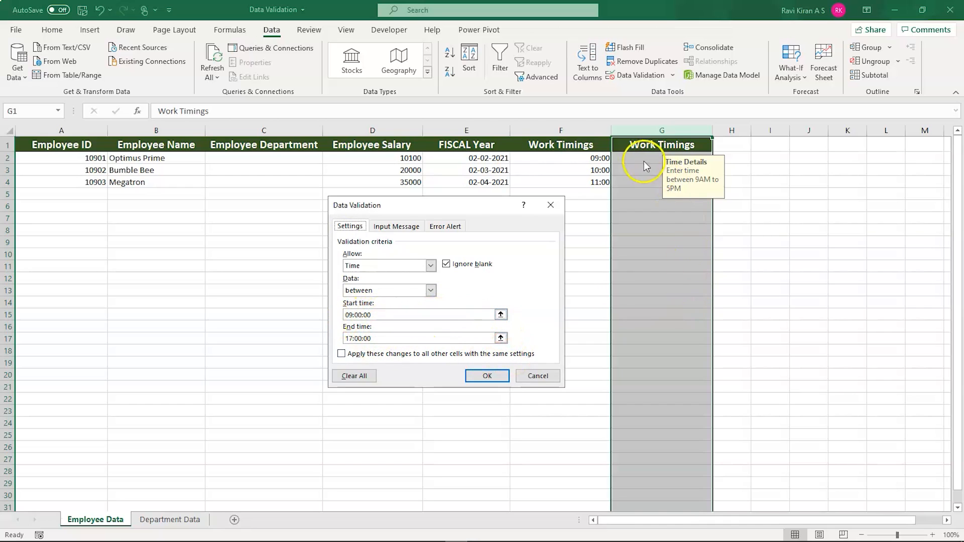
pyautogui.click(484, 375)
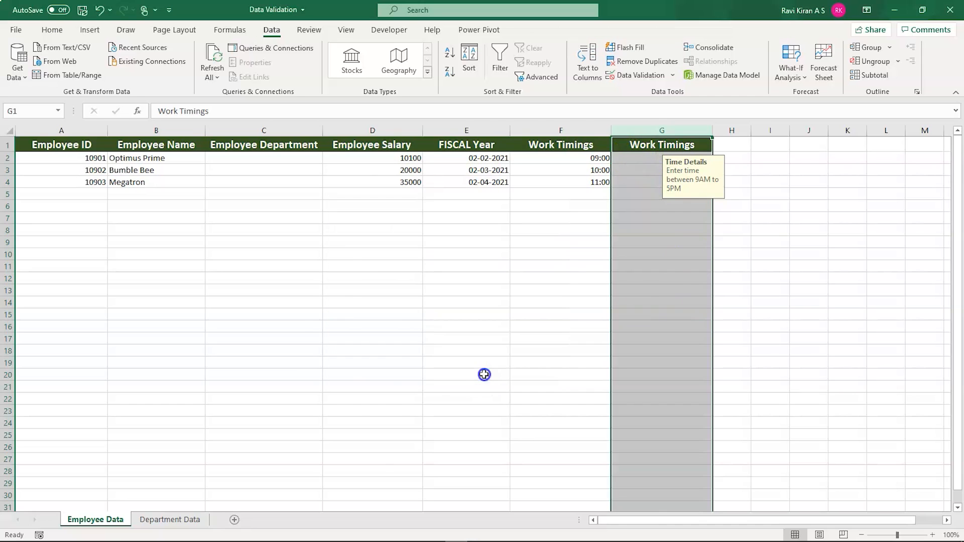
# - Try to enter the time 05:00:00 in cell G2
pyautogui.doubleClick(627, 158)
pyautogui.write('0')
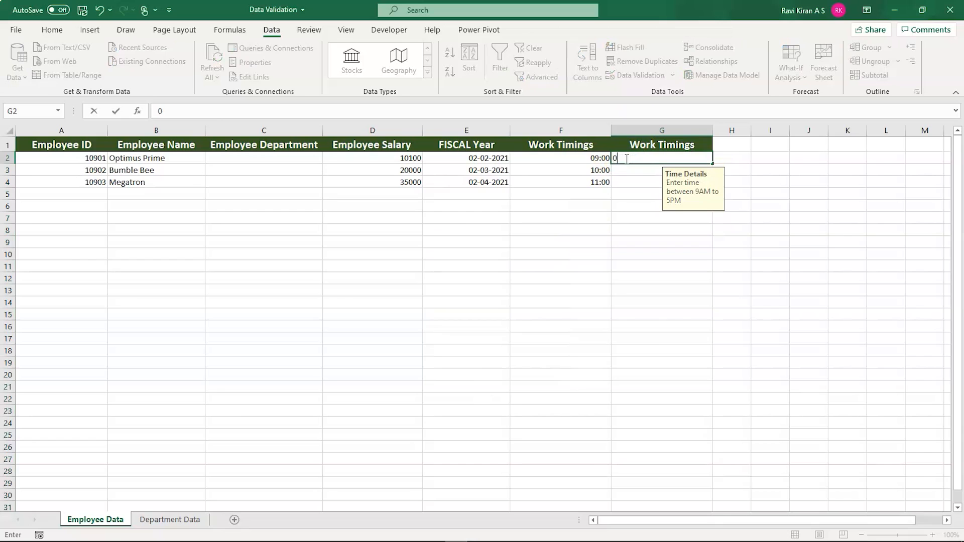
pyautogui.write('5:00:00')
pyautogui.press('Return')
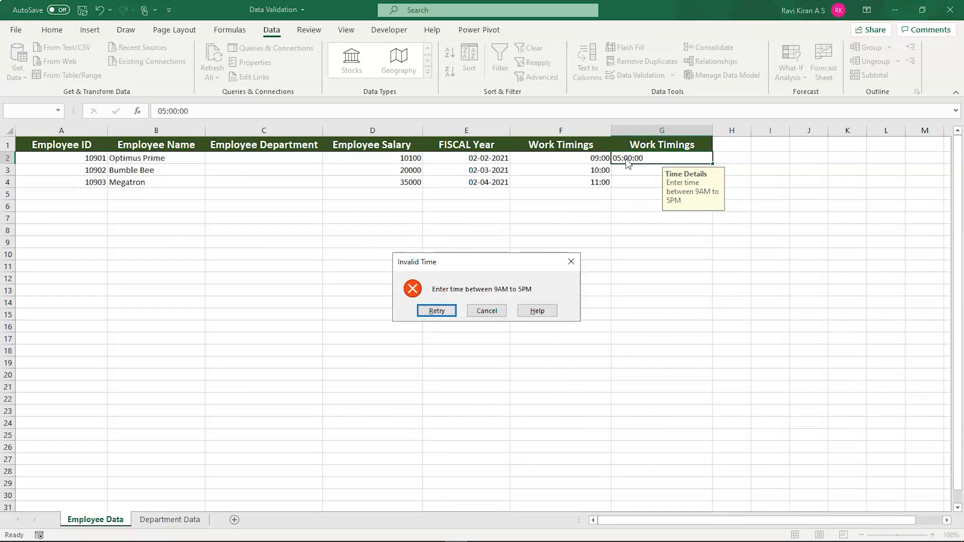
# - Retry the rejected entry in cell G2 with 04:00:00
pyautogui.click(438, 310)
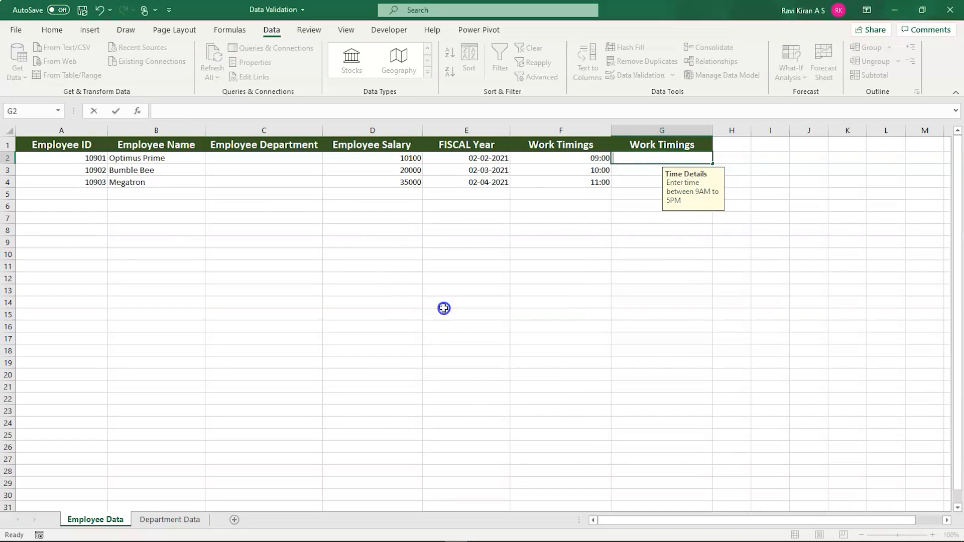
pyautogui.press('Left')
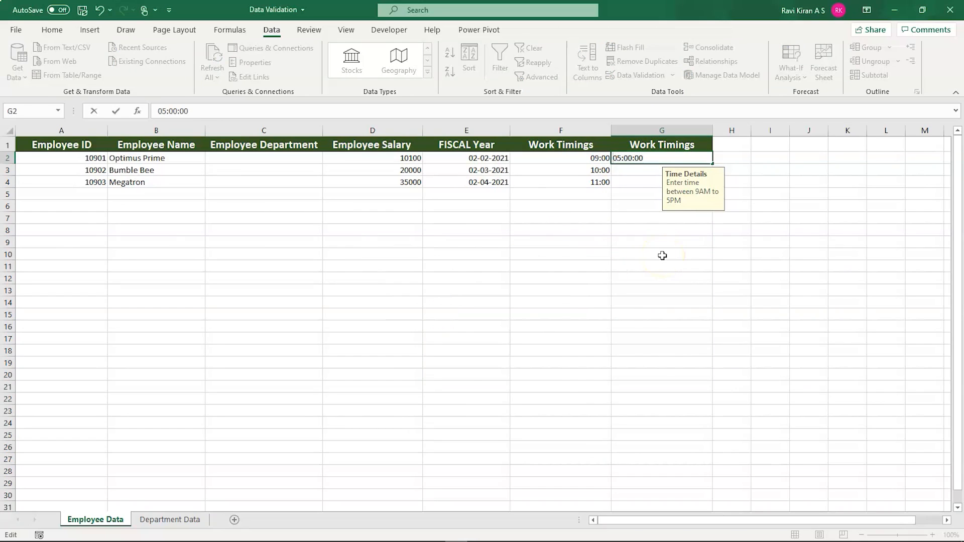
pyautogui.press('Delete')
pyautogui.write('4')
pyautogui.click(663, 255)
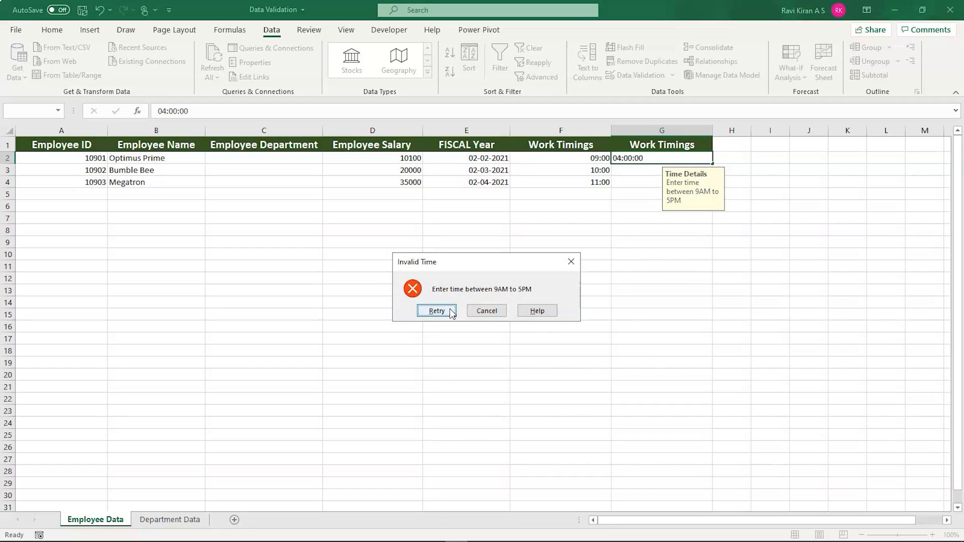
# - Retry the rejected entry in cell G2 with the 24-hour time 17:00:00
pyautogui.click(436, 311)
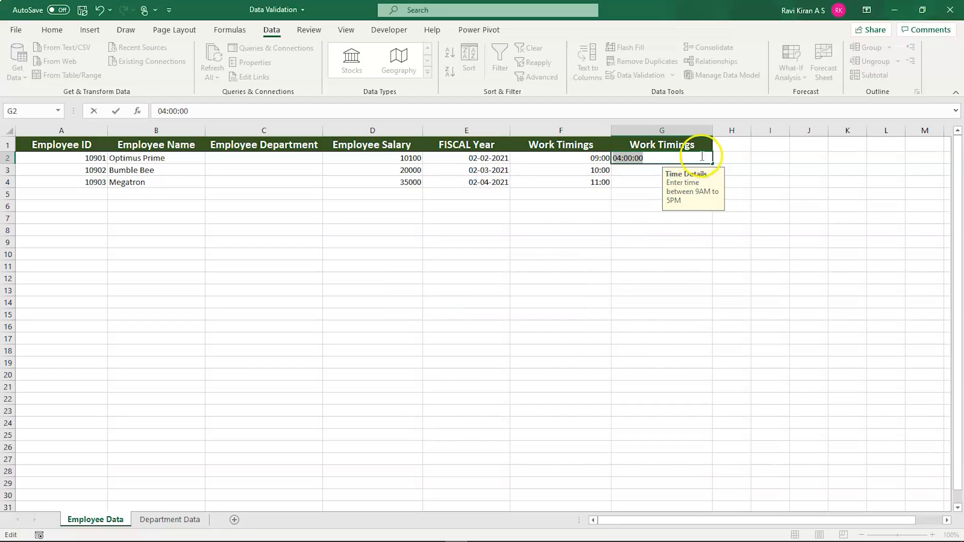
pyautogui.press('Left')
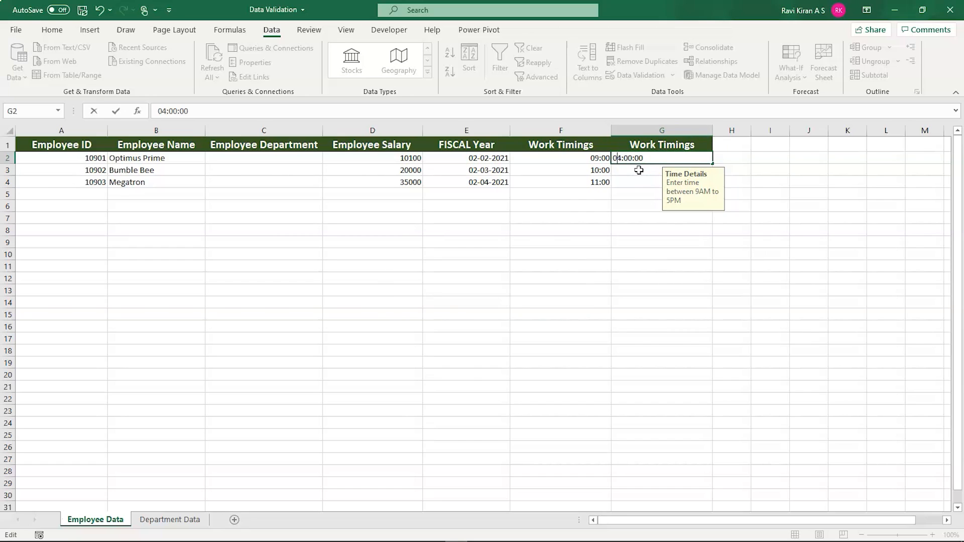
pyautogui.press('Delete')
pyautogui.press('Delete')
pyautogui.write('14')
pyautogui.press('Left')
pyautogui.press('Left')
pyautogui.press('BackSpace')
pyautogui.write('7')
pyautogui.press('Return')
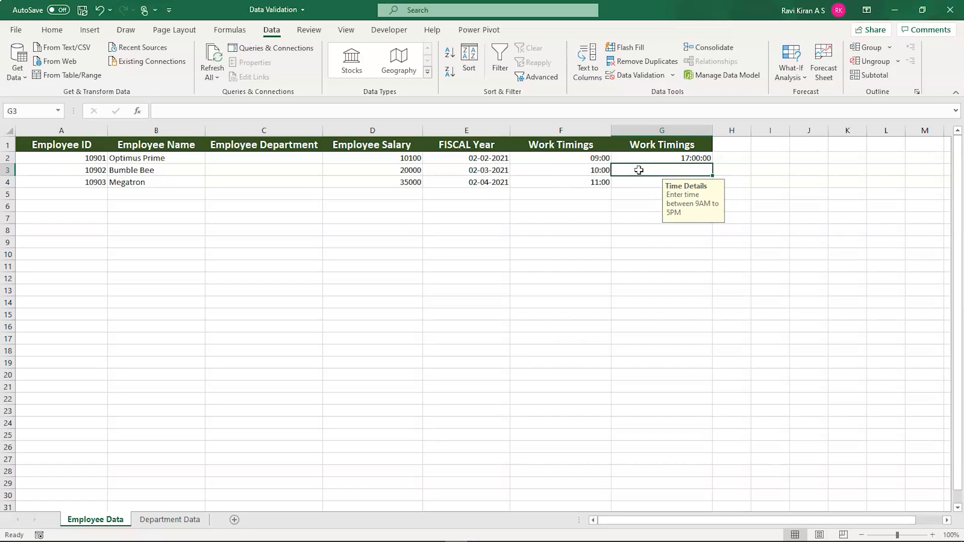
# - Enter the times 16:30:00 in cell G3 and 15:30:00 in cell G4
pyautogui.doubleClick(640, 170)
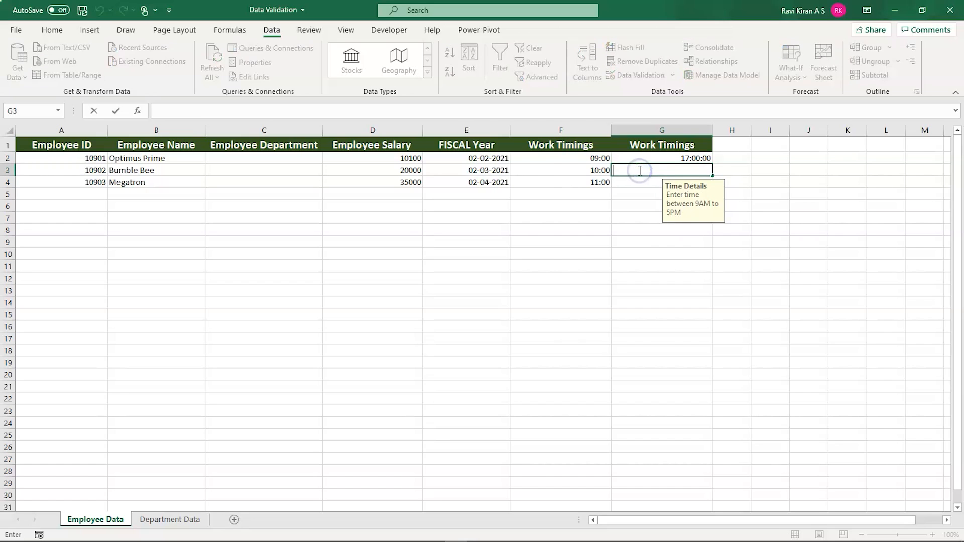
pyautogui.write('16:30:00')
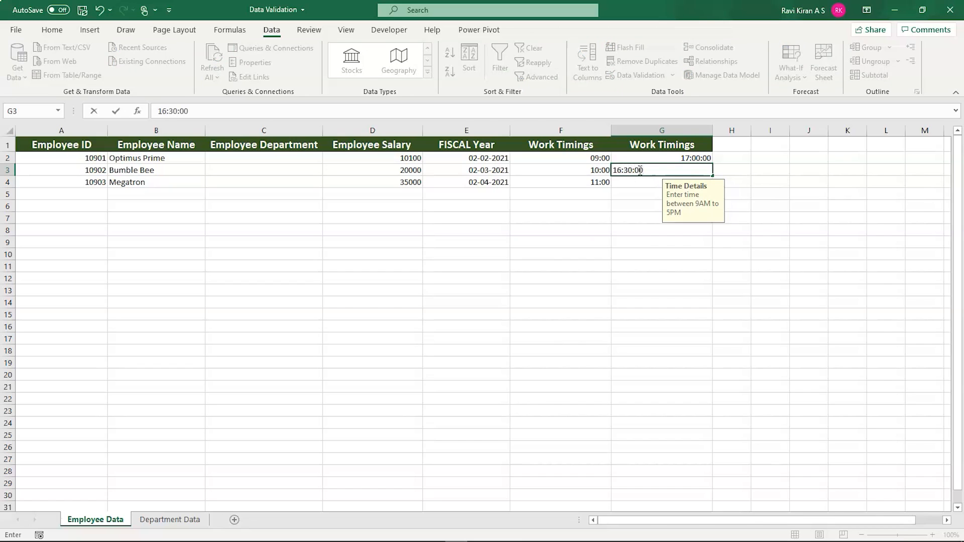
pyautogui.press('Return')
pyautogui.write('15')
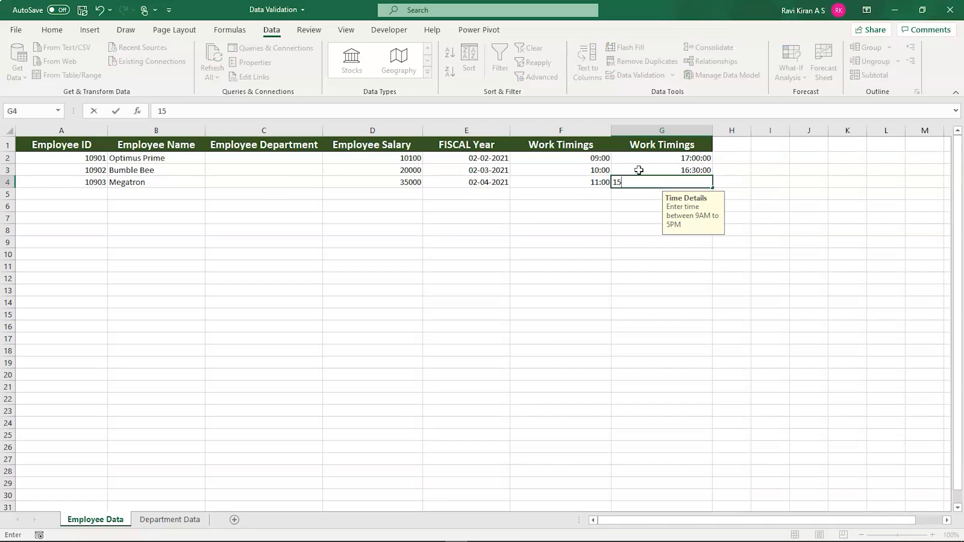
pyautogui.write(':30:00')
pyautogui.press('Return')
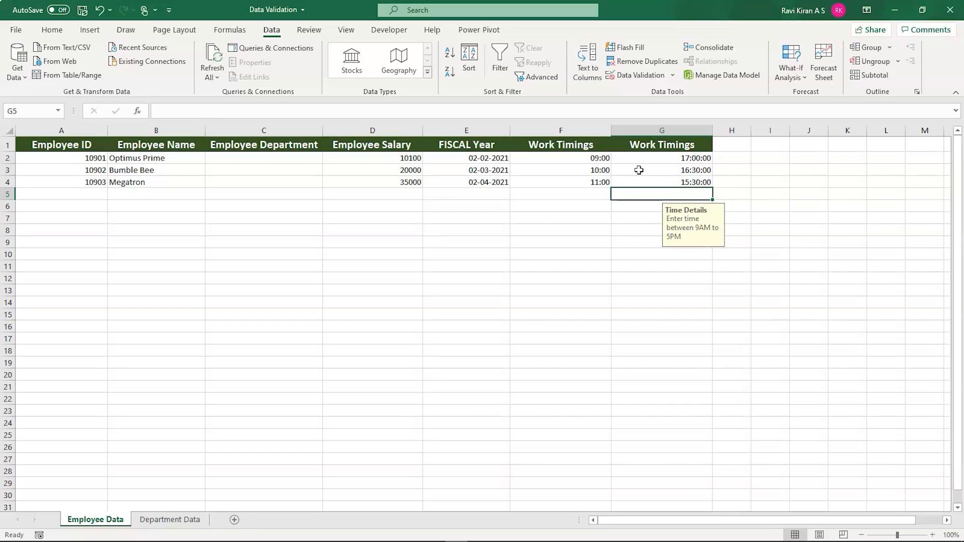
# - Look through the value types that data validation can allow for cell G5, and leave the settings without applying anything
pyautogui.click(632, 76)
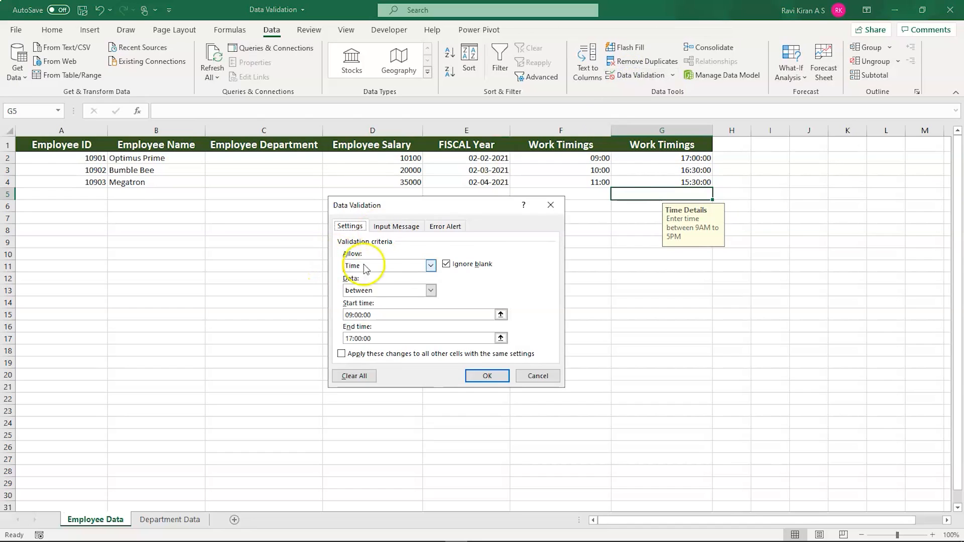
pyautogui.click(431, 265)
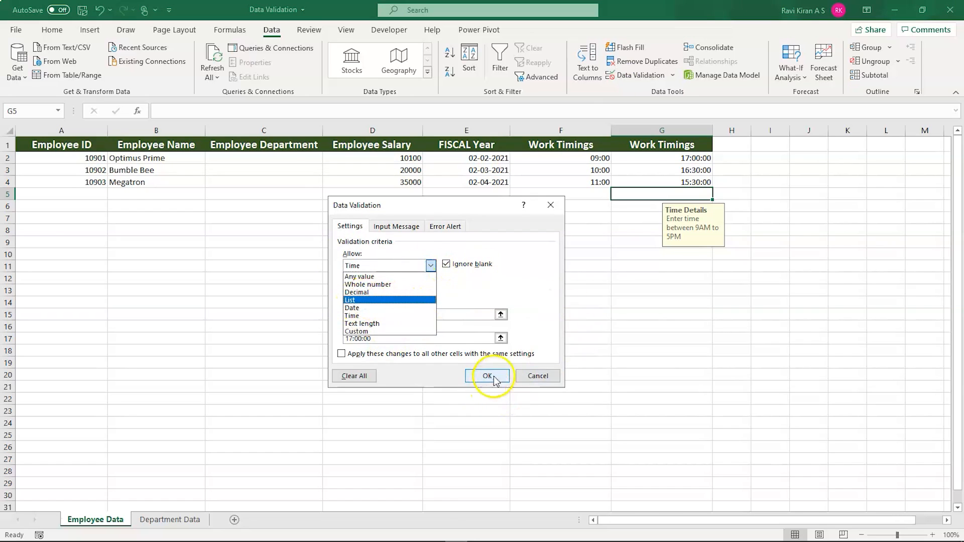
pyautogui.click(534, 381)
pyautogui.click(534, 381)
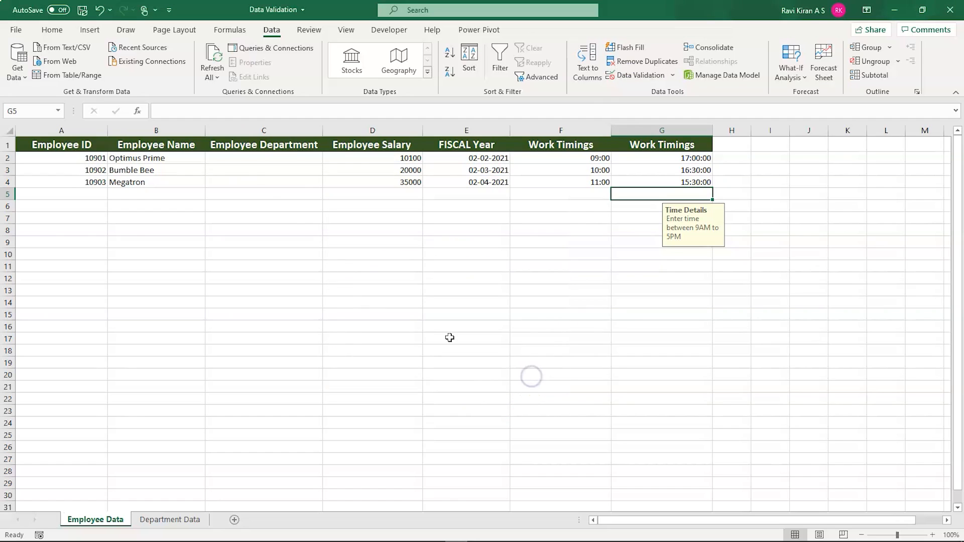
pyautogui.click(249, 131)
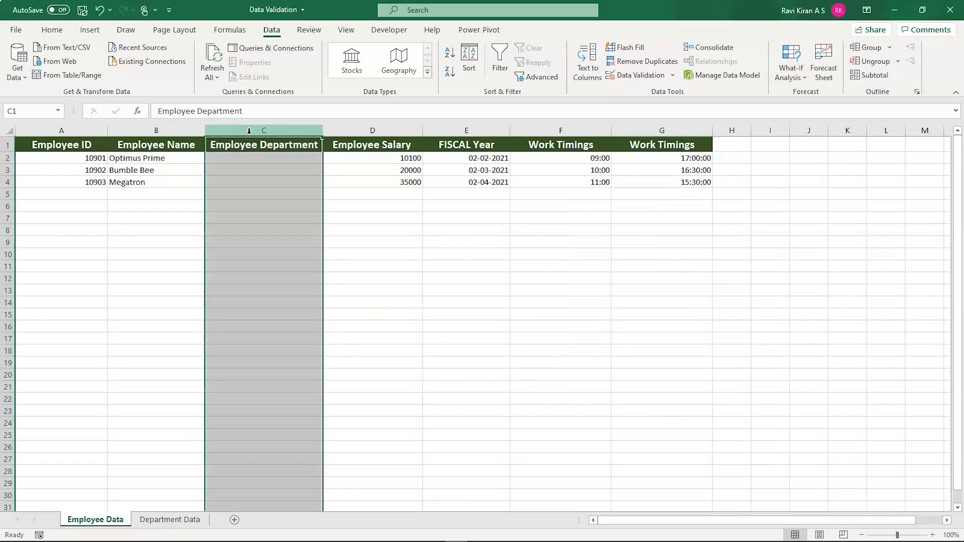
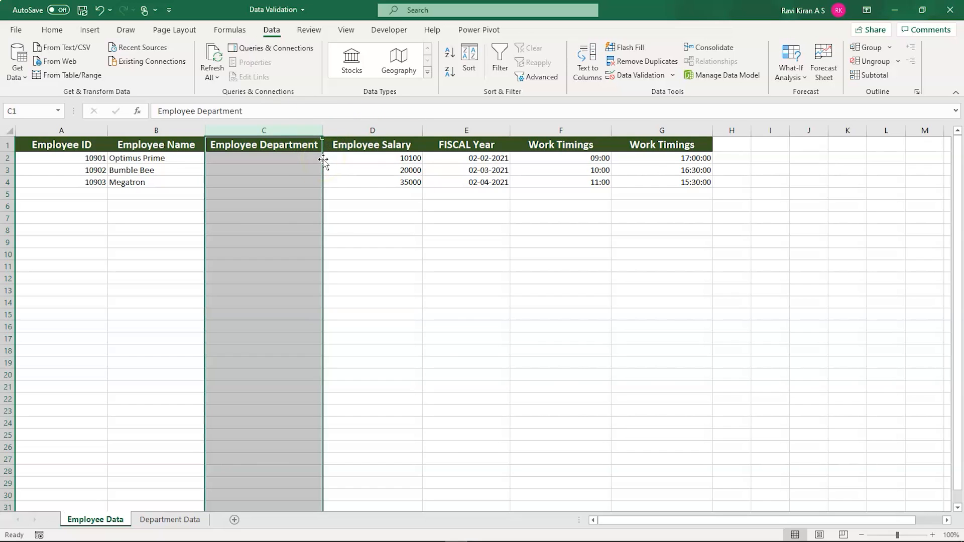
pyautogui.moveTo(323, 159); pyautogui.dragTo(282, 129)
pyautogui.click(621, 77)
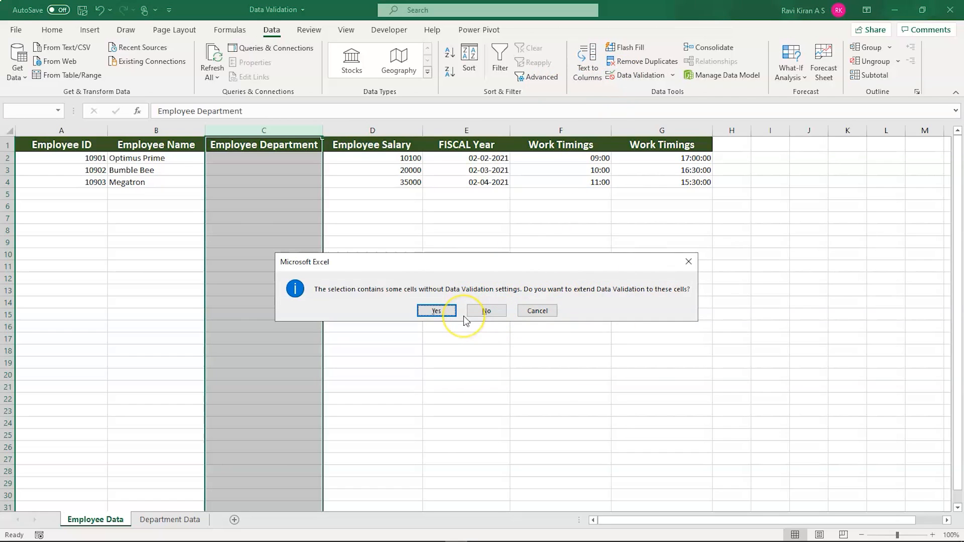
pyautogui.click(487, 311)
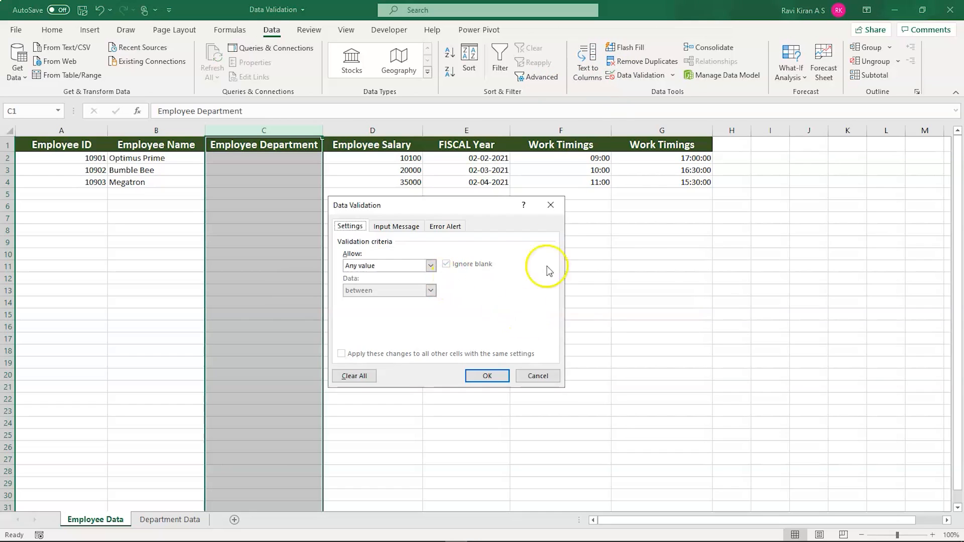
pyautogui.click(551, 205)
pyautogui.click(440, 351)
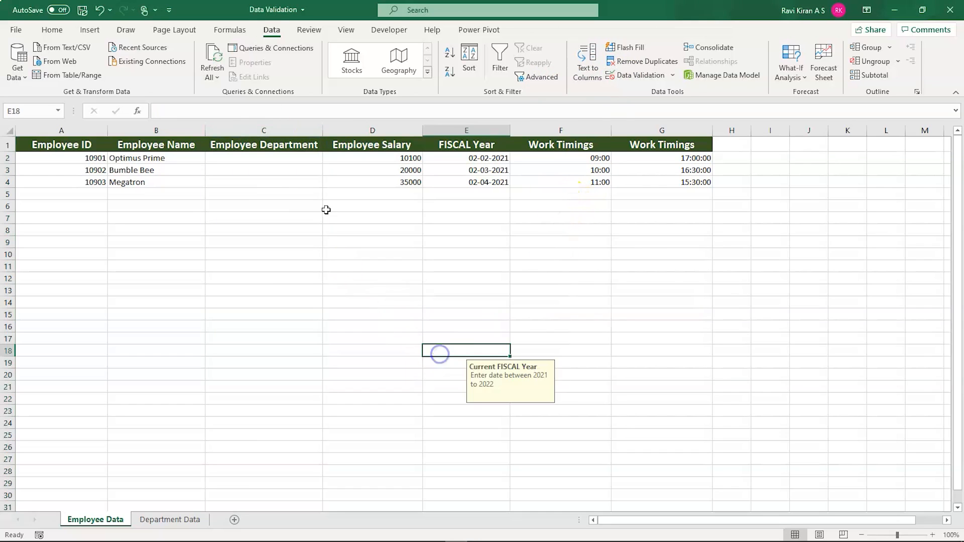
# - Extend data validation to the whole Employee Department column and allow only a List with the source "developer, tester"
pyautogui.click(269, 145)
pyautogui.click(269, 130)
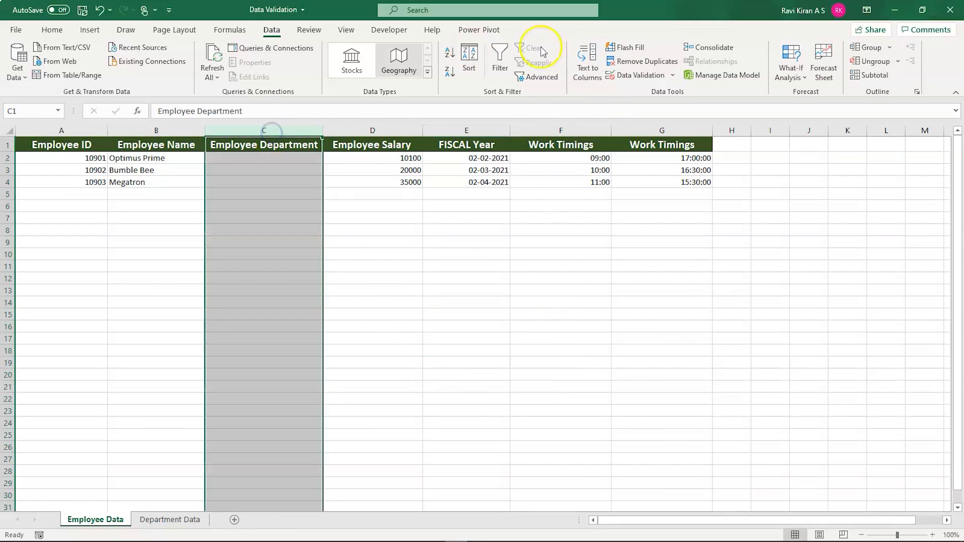
pyautogui.click(643, 75)
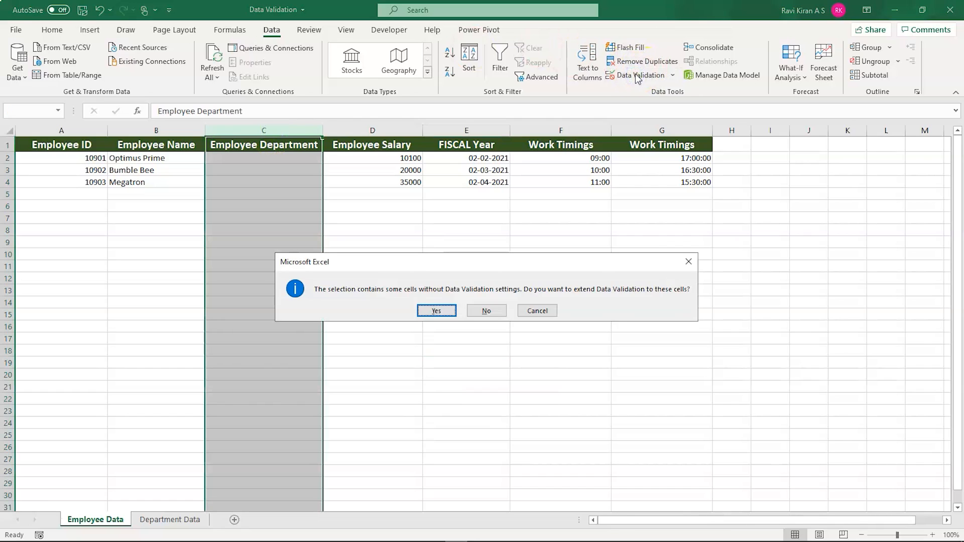
pyautogui.click(454, 313)
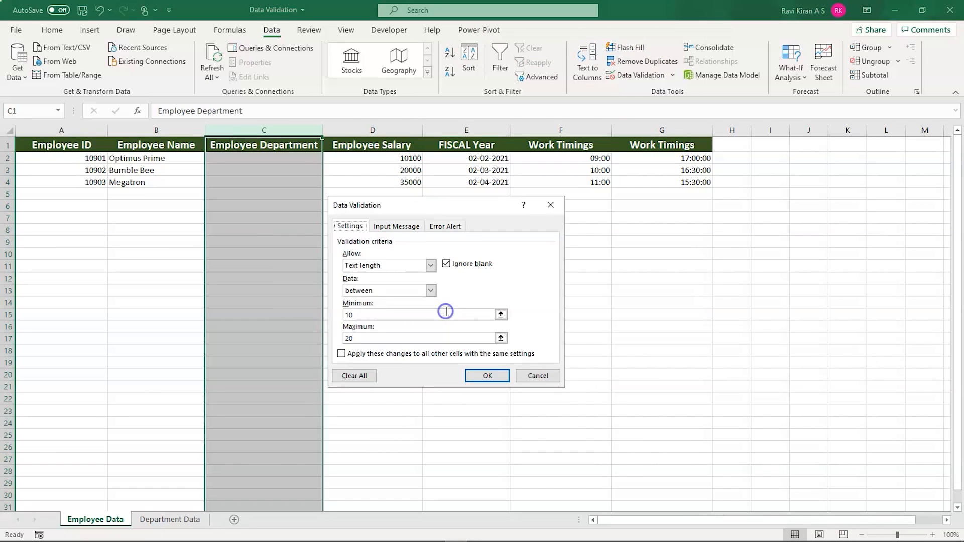
pyautogui.click(430, 265)
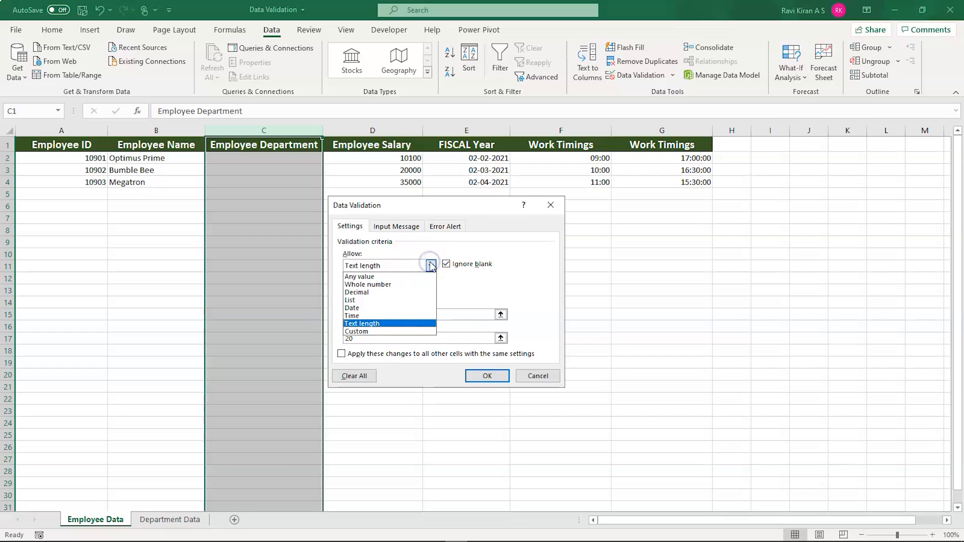
pyautogui.click(352, 300)
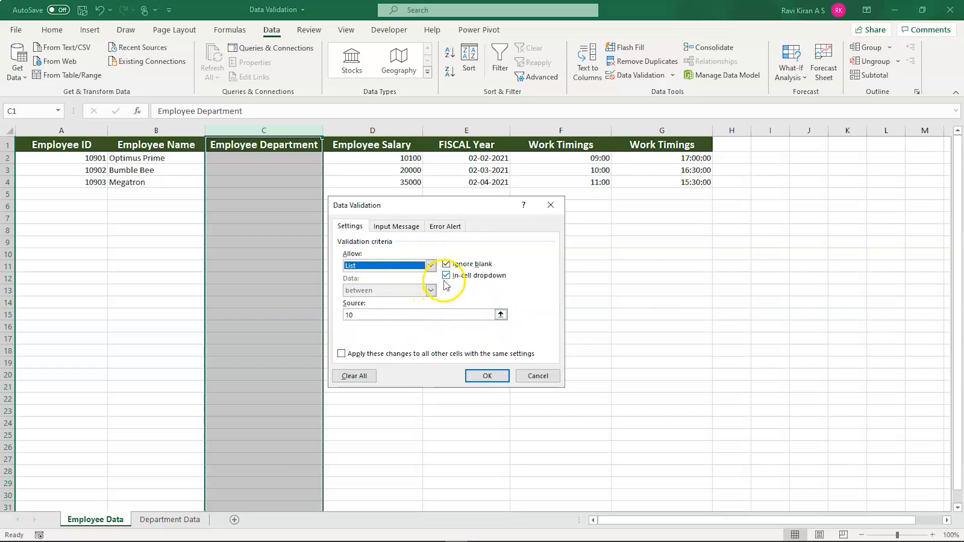
pyautogui.click(404, 314)
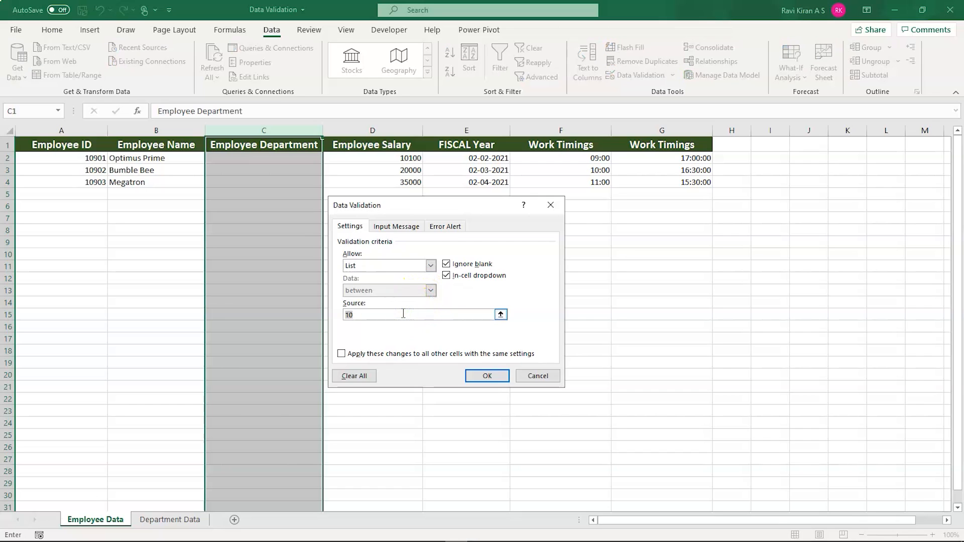
pyautogui.write('developer, tester')
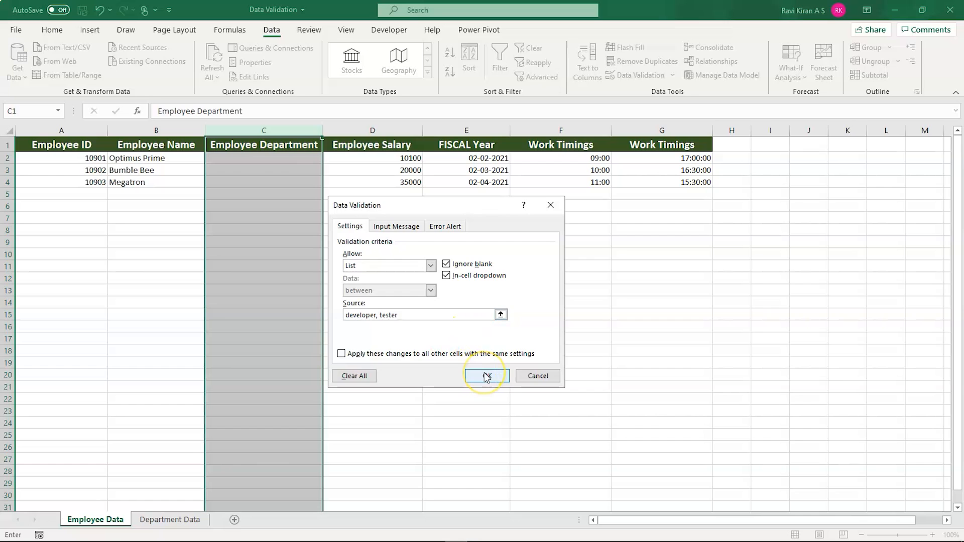
# - Give the Employee Department validation an input message with the title "select one" and the message "select one"
pyautogui.click(397, 226)
pyautogui.click(369, 282)
pyautogui.write('select one')
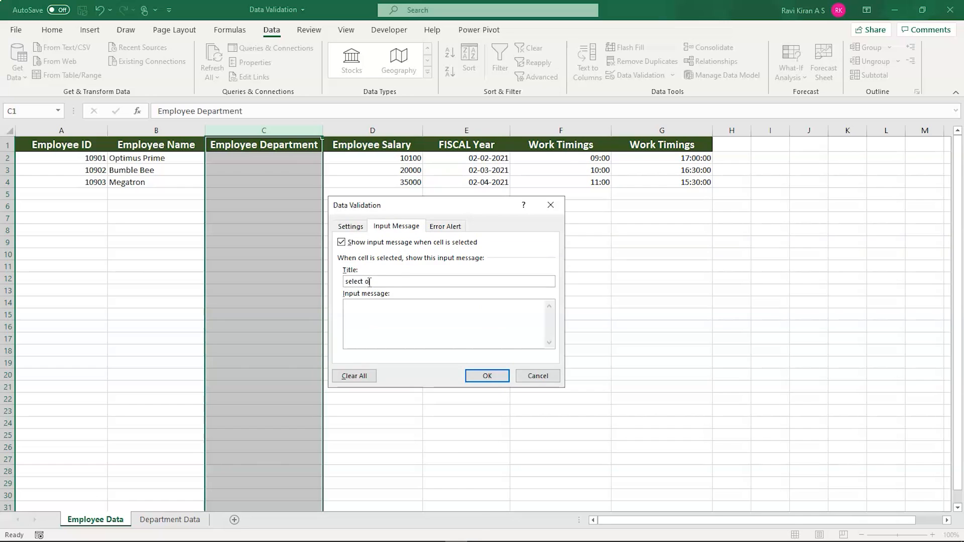
pyautogui.click(360, 315)
pyautogui.write('select one')
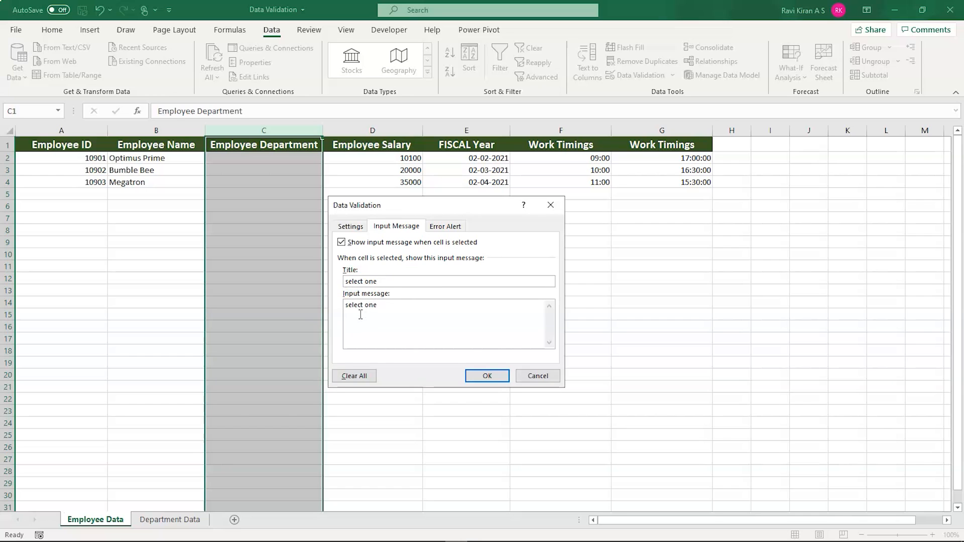
# - Give the Employee Department validation an error alert titled "invalid data" with the message "select from dropdown only", and apply the validation
pyautogui.click(445, 226)
pyautogui.click(450, 285)
pyautogui.write('inv')
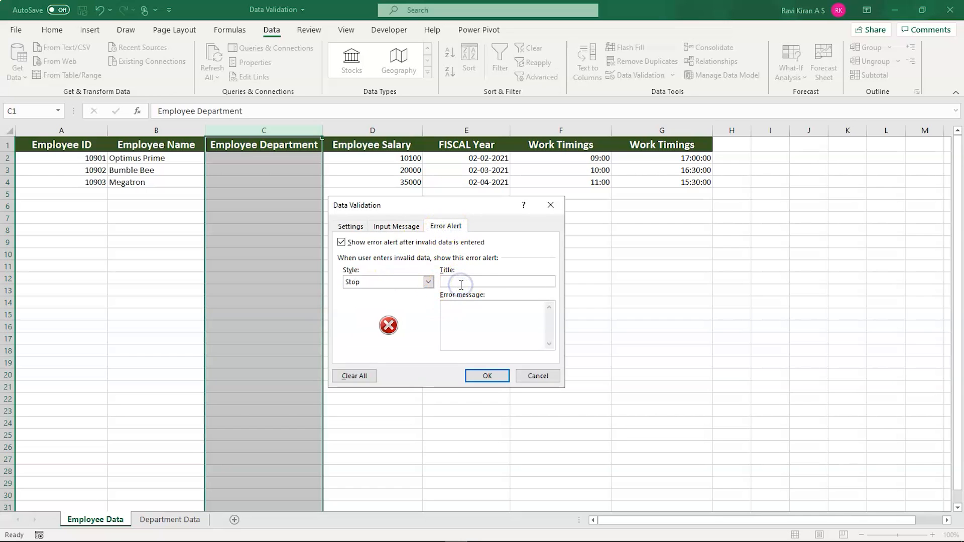
pyautogui.write('alid data')
pyautogui.click(455, 323)
pyautogui.write('s')
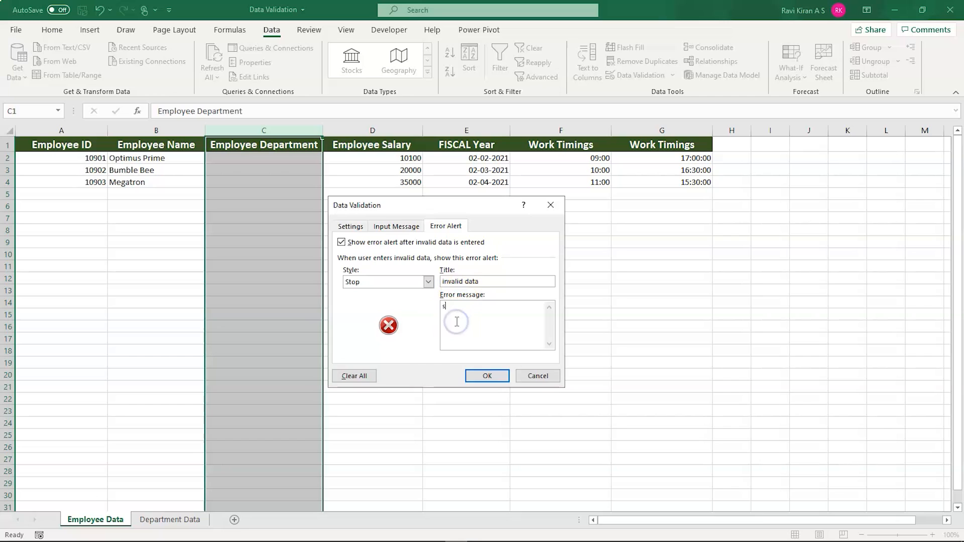
pyautogui.write('elect from dropdown only')
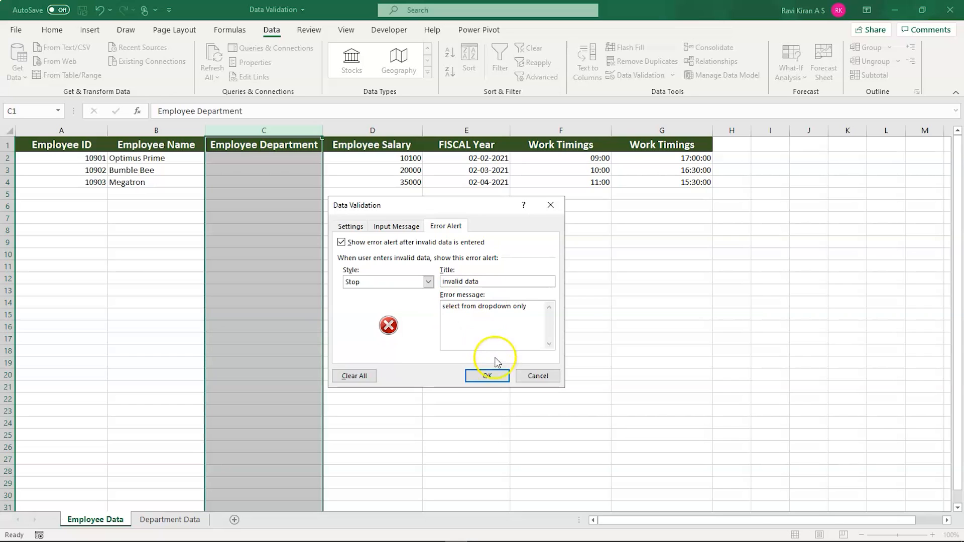
pyautogui.click(488, 376)
# - Choose developer for cell C2 and tester for cell C3 from the Employee Department dropdown list
pyautogui.click(367, 250)
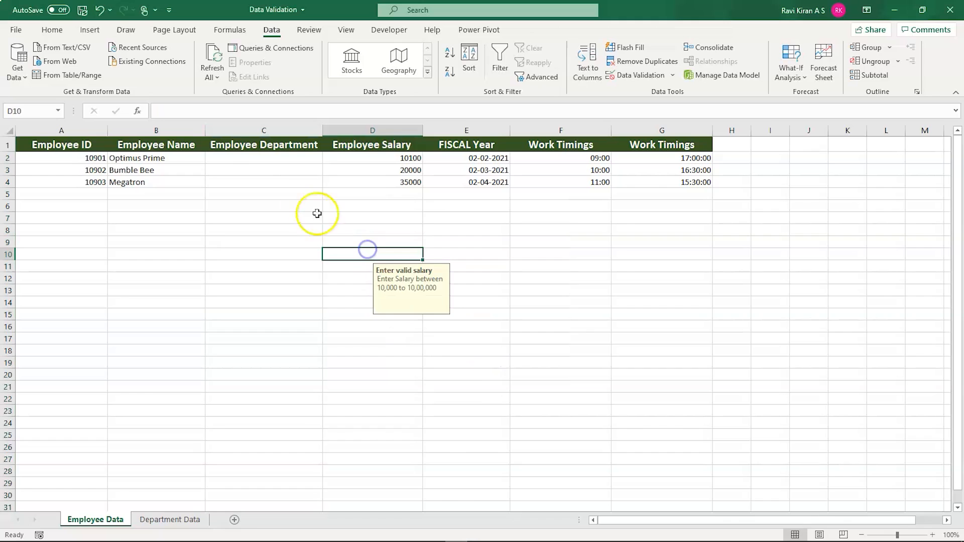
pyautogui.click(306, 160)
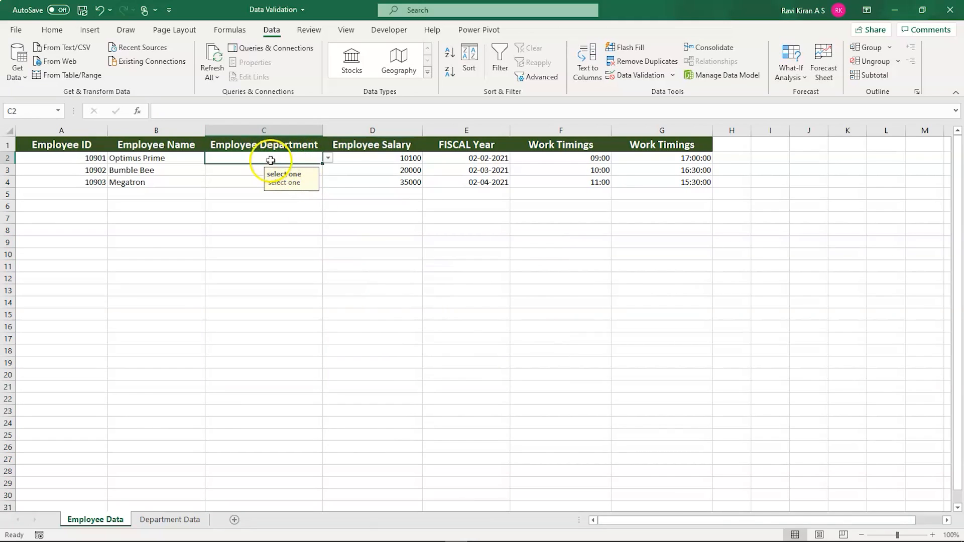
pyautogui.click(327, 159)
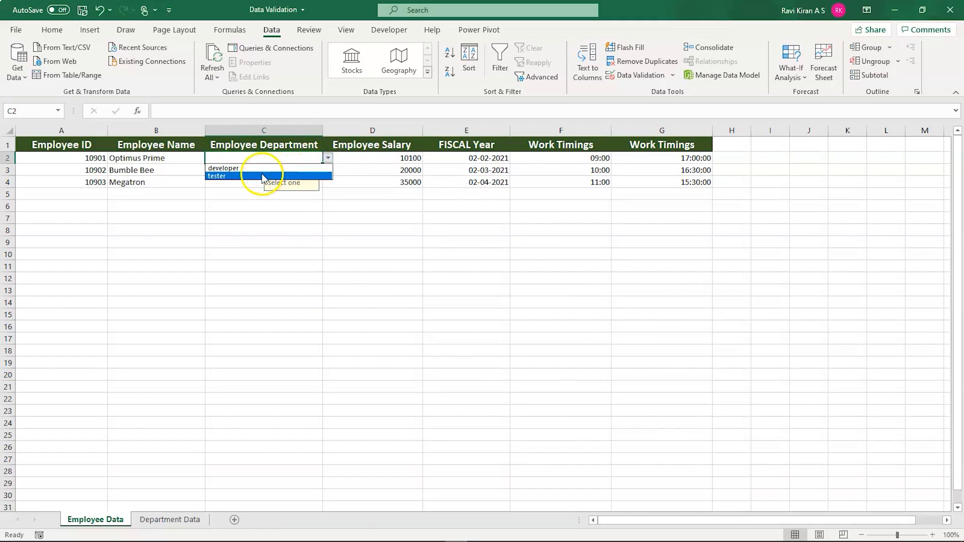
pyautogui.click(249, 169)
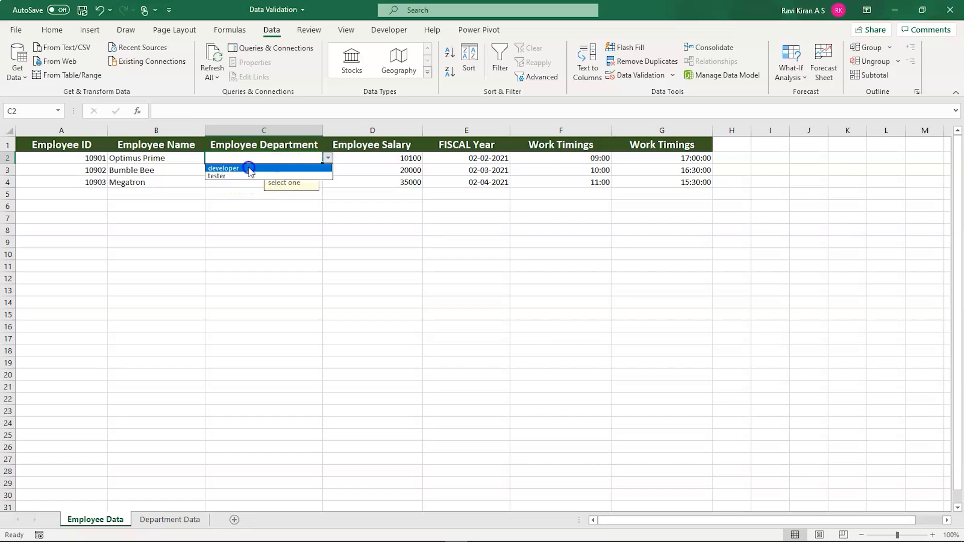
pyautogui.click(248, 169)
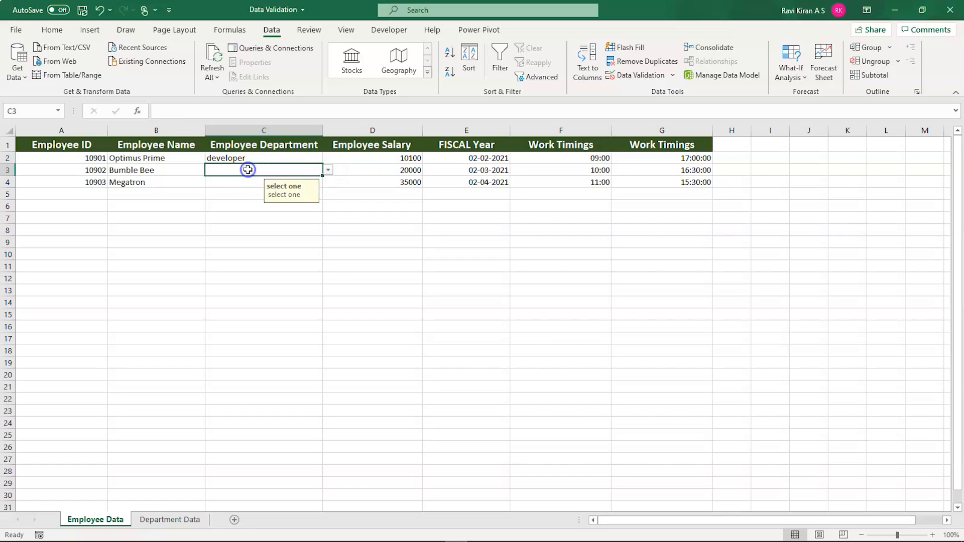
pyautogui.click(328, 169)
pyautogui.click(250, 188)
pyautogui.click(241, 183)
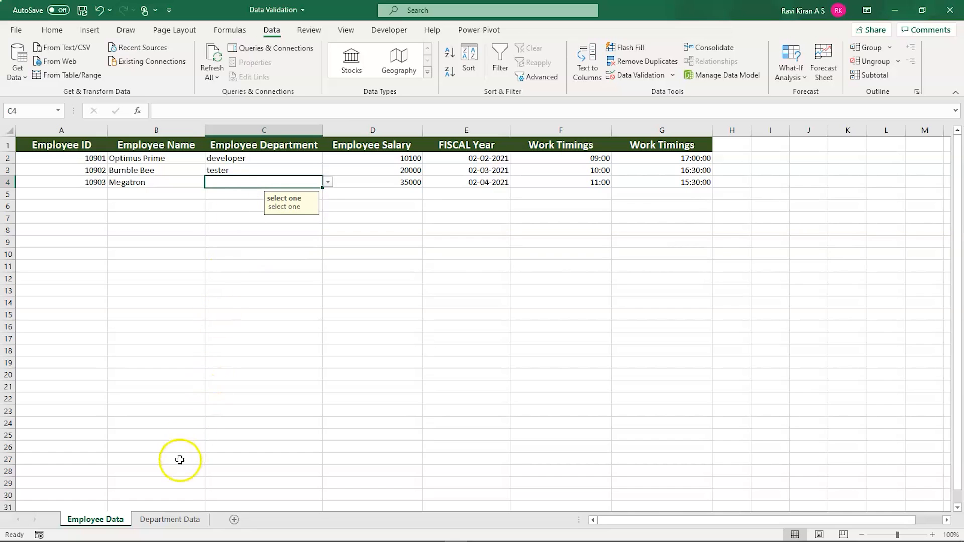
# - Look through the list of departments in column A of the Department Data sheet
pyautogui.click(167, 521)
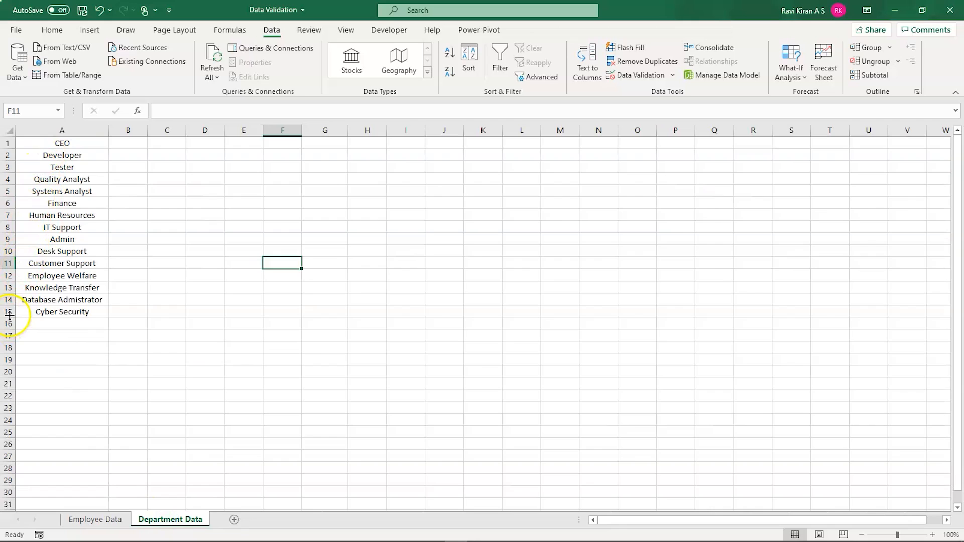
pyautogui.click(74, 144)
pyautogui.press('Down')
pyautogui.press('Down')
pyautogui.press('Down')
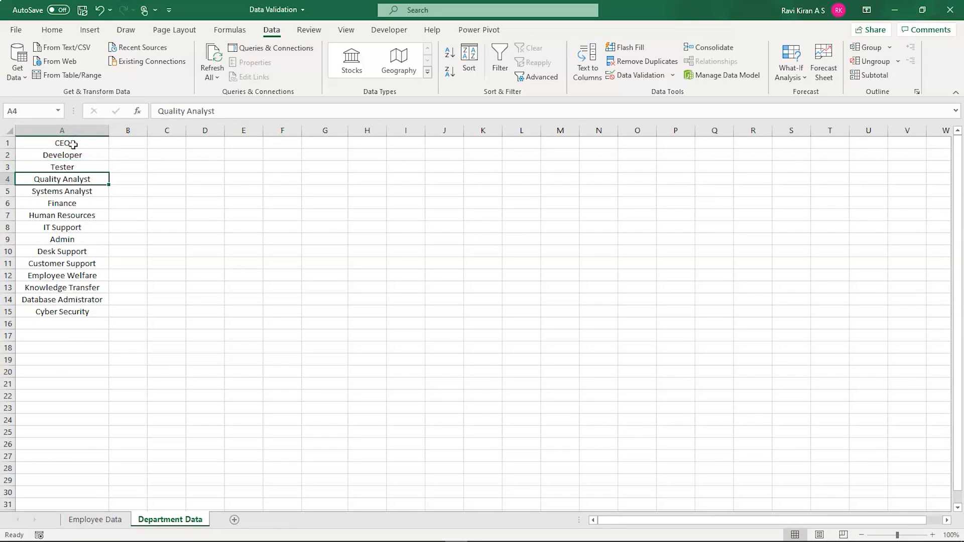
pyautogui.press('Down')
pyautogui.press('Down')
pyautogui.press('Down')
pyautogui.press('Down')
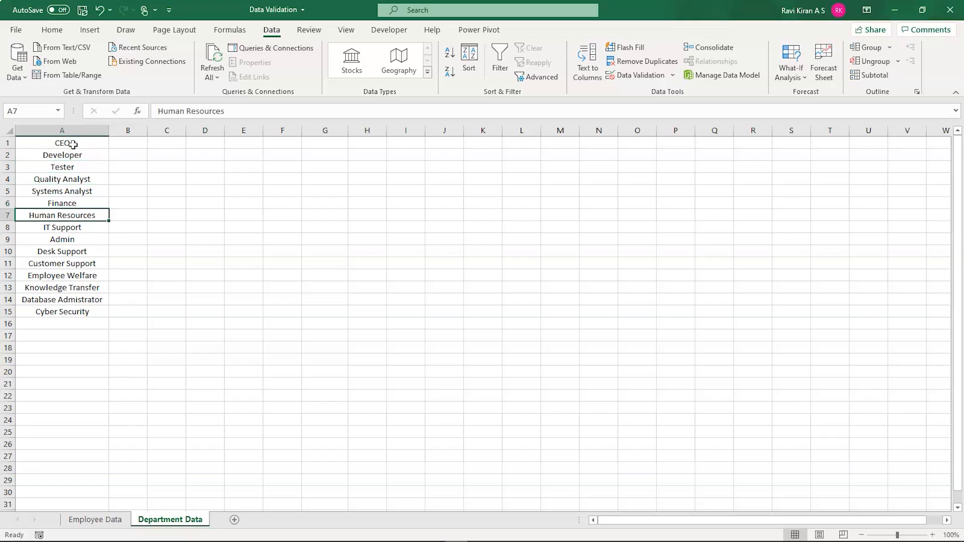
pyautogui.press('Down')
pyautogui.press('Down')
pyautogui.press('Down')
pyautogui.press('Down')
pyautogui.press('Down')
pyautogui.press('Down')
pyautogui.press('Down')
pyautogui.press('Down')
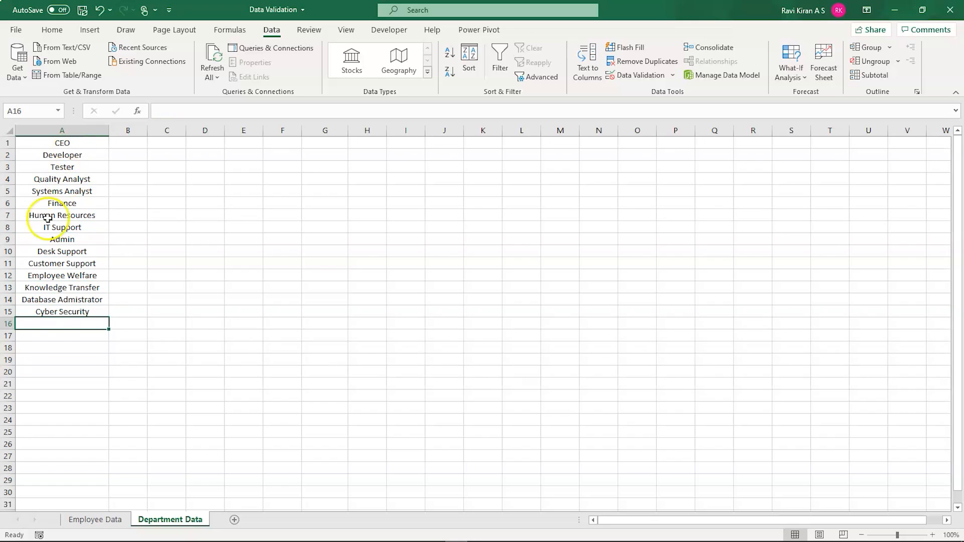
pyautogui.click(46, 310)
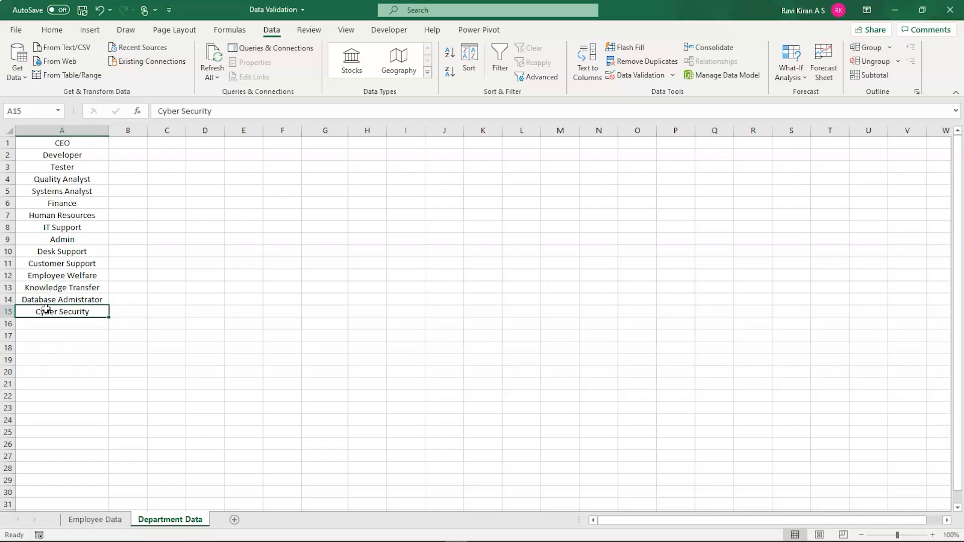
# - Copy the departments in A1:A15 of the Department Data sheet and paste them into the Employee Data sheet starting at J5
pyautogui.click(56, 141)
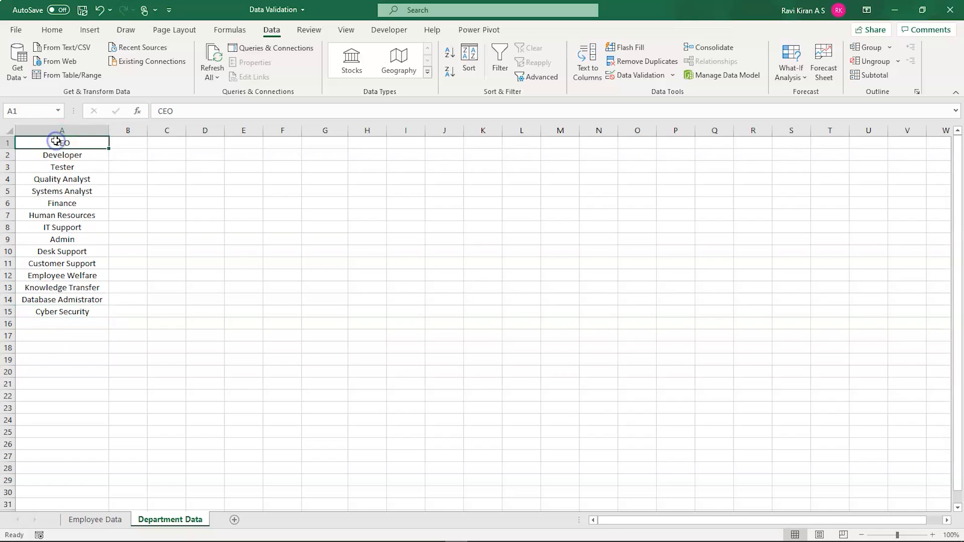
pyautogui.hotkey('shift', 'Down')
pyautogui.hotkey('shift', 'Down')
pyautogui.hotkey('shift', 'Down')
pyautogui.hotkey('shift', 'Down')
pyautogui.hotkey('shift', 'Down')
pyautogui.hotkey('shift', 'Down')
pyautogui.hotkey('shift', 'Down')
pyautogui.hotkey('shift', 'Down')
pyautogui.hotkey('shift', 'Down')
pyautogui.hotkey('shift', 'Down')
pyautogui.hotkey('shift', 'Down')
pyautogui.hotkey('shift', 'Down')
pyautogui.hotkey('shift', 'Down')
pyautogui.hotkey('shift', 'Down')
pyautogui.hotkey('ctrl', 'c')
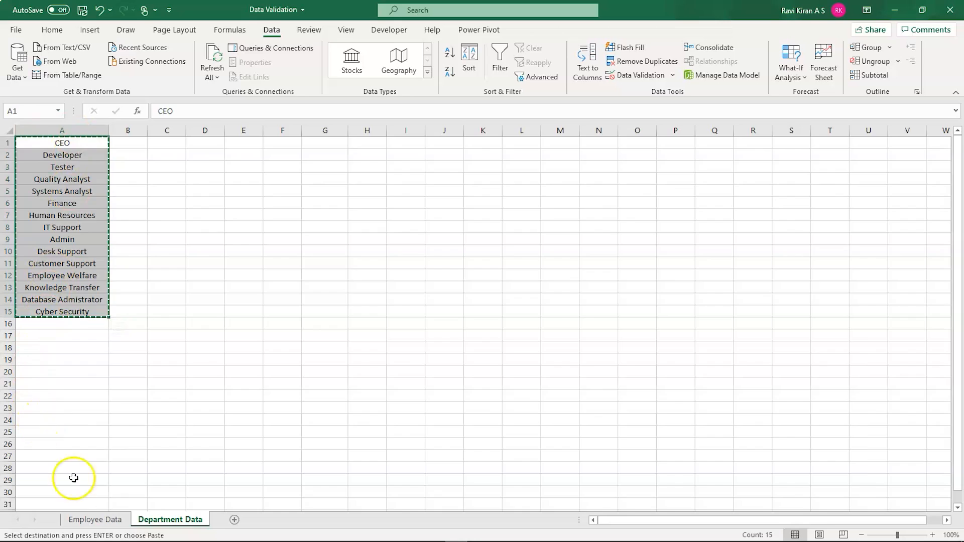
pyautogui.click(84, 523)
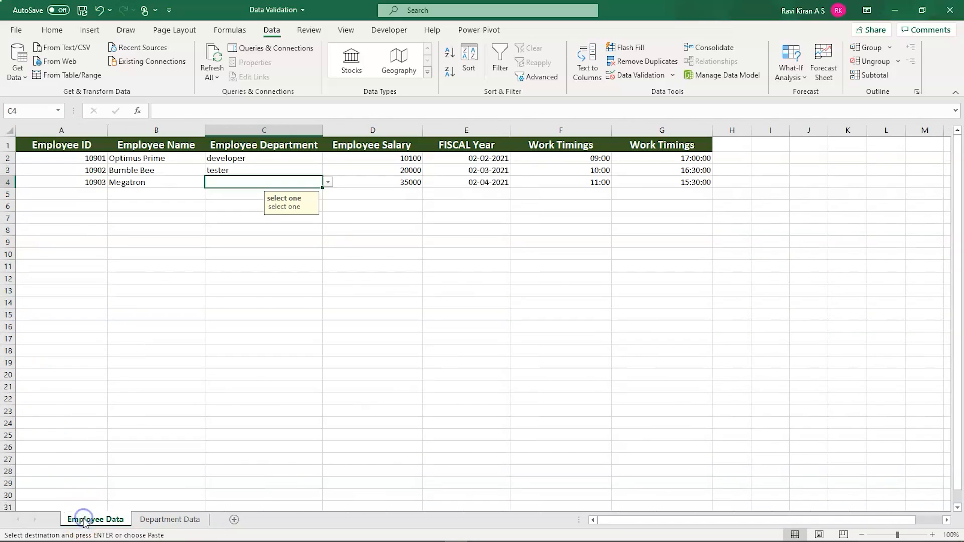
pyautogui.moveTo(794, 204); pyautogui.dragTo(794, 199)
pyautogui.click(800, 194)
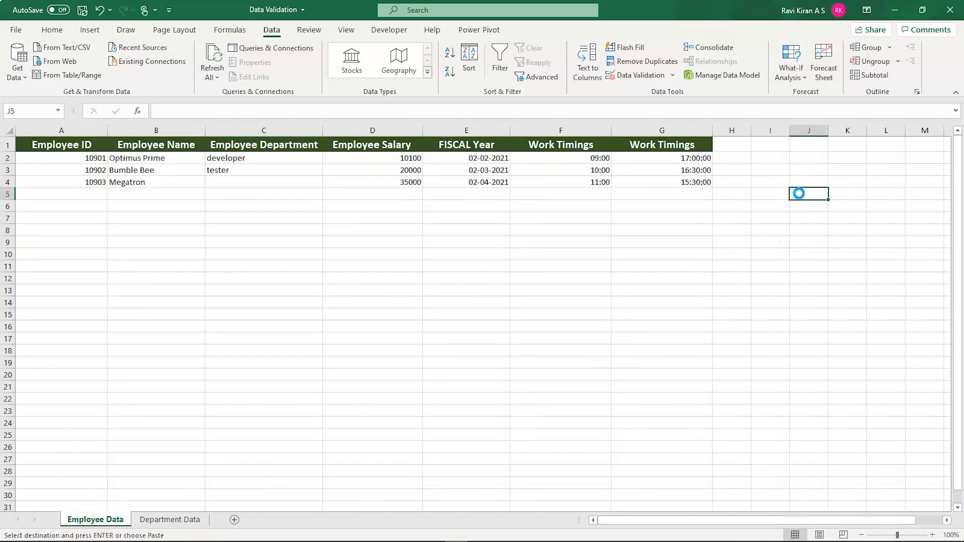
# - Widen column J so the department names fit, and narrow column I to a sliver
pyautogui.moveTo(828, 131); pyautogui.dragTo(866, 130)
pyautogui.moveTo(790, 128); pyautogui.dragTo(757, 131)
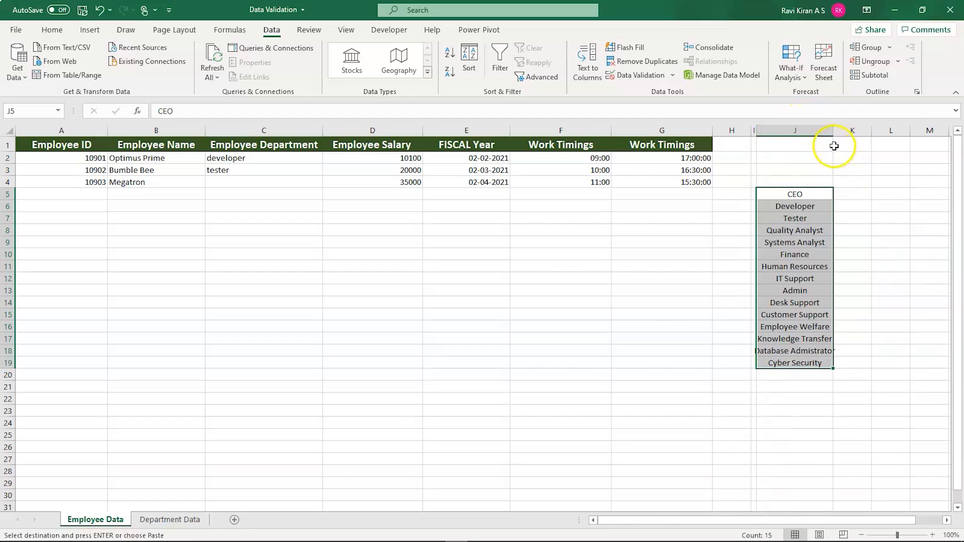
pyautogui.moveTo(833, 132); pyautogui.dragTo(853, 131)
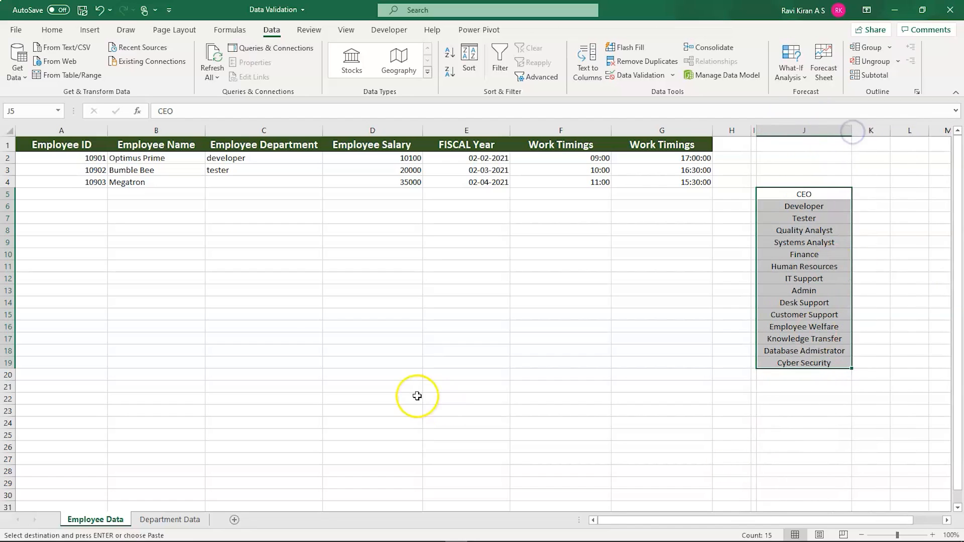
# - Clear all data validation settings from the Employee Department column
pyautogui.click(263, 146)
pyautogui.click(268, 130)
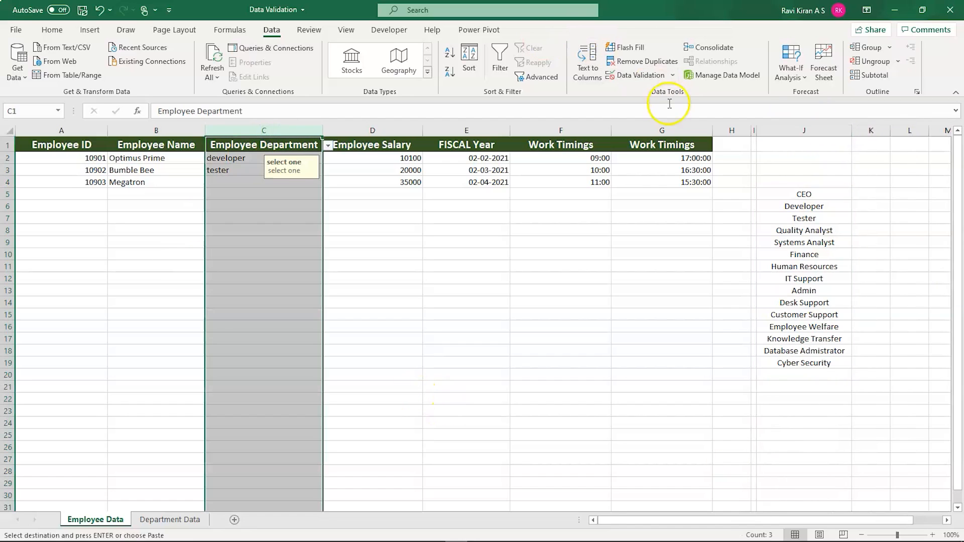
pyautogui.click(637, 75)
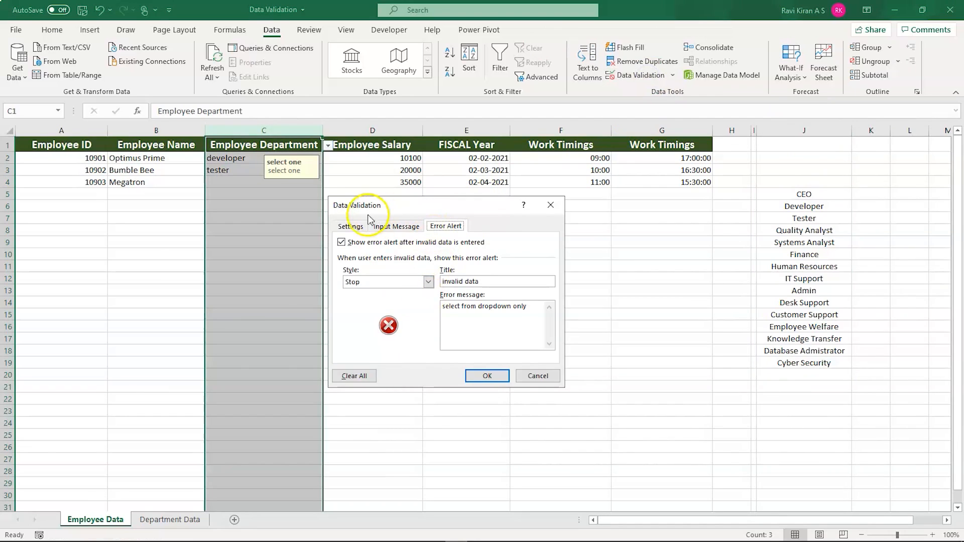
pyautogui.click(351, 227)
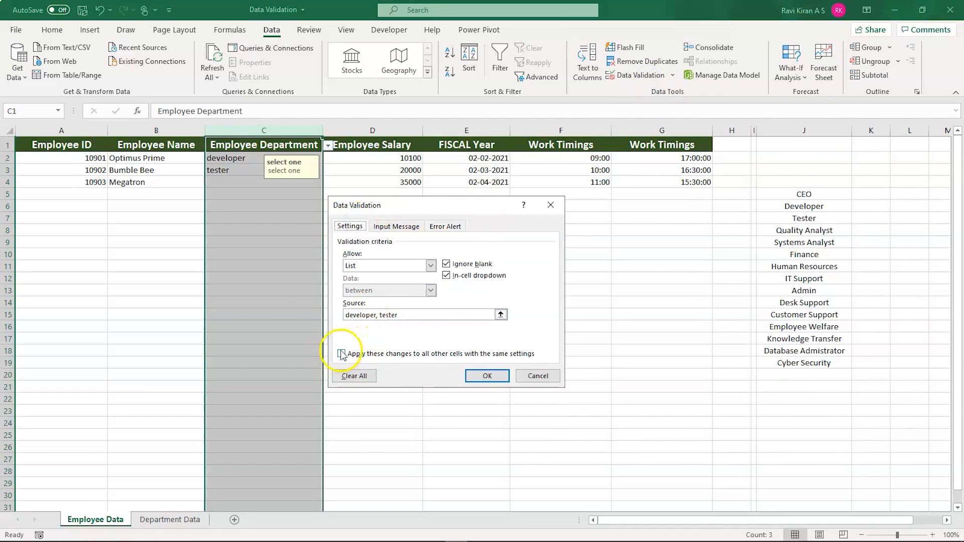
pyautogui.click(354, 377)
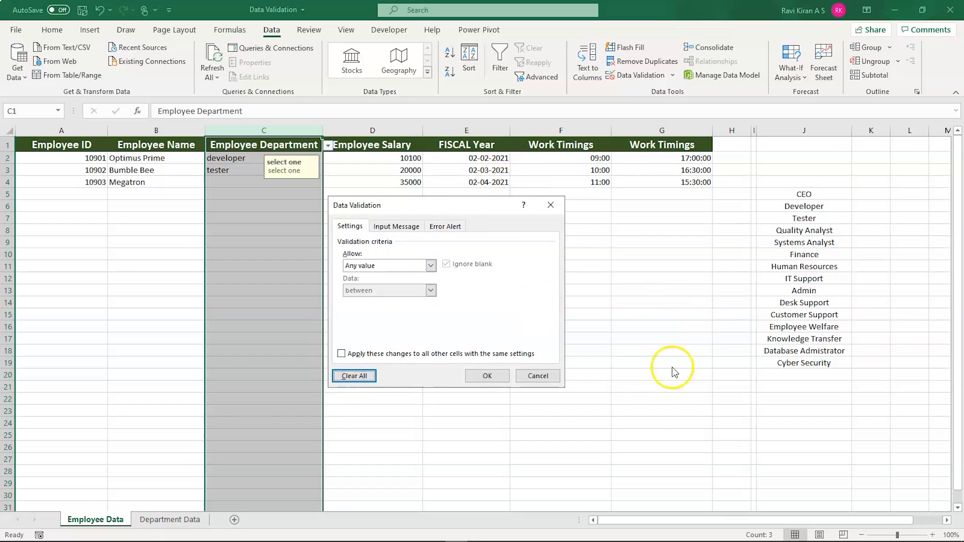
pyautogui.click(501, 381)
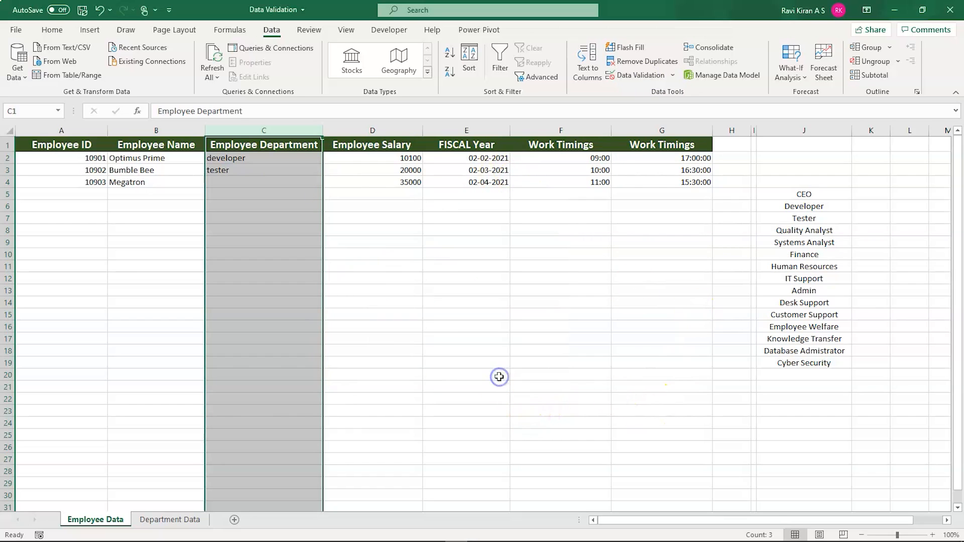
# - Delete the department entries in cells C2 and C3
pyautogui.click(364, 255)
pyautogui.click(260, 161)
pyautogui.press('Delete')
pyautogui.click(257, 170)
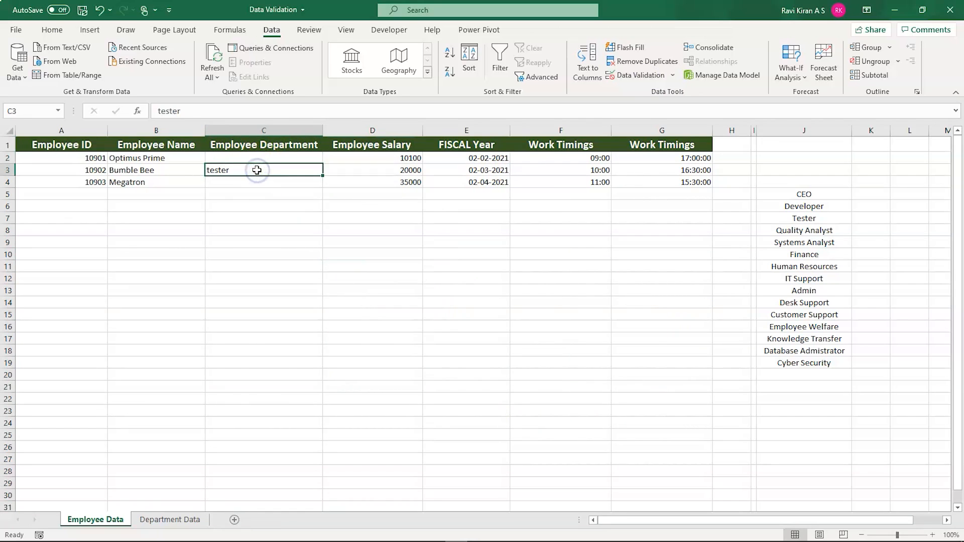
# - Set validation for the whole Employee Department column to allow a List with the source range =$J$5:$J$19
pyautogui.click(278, 130)
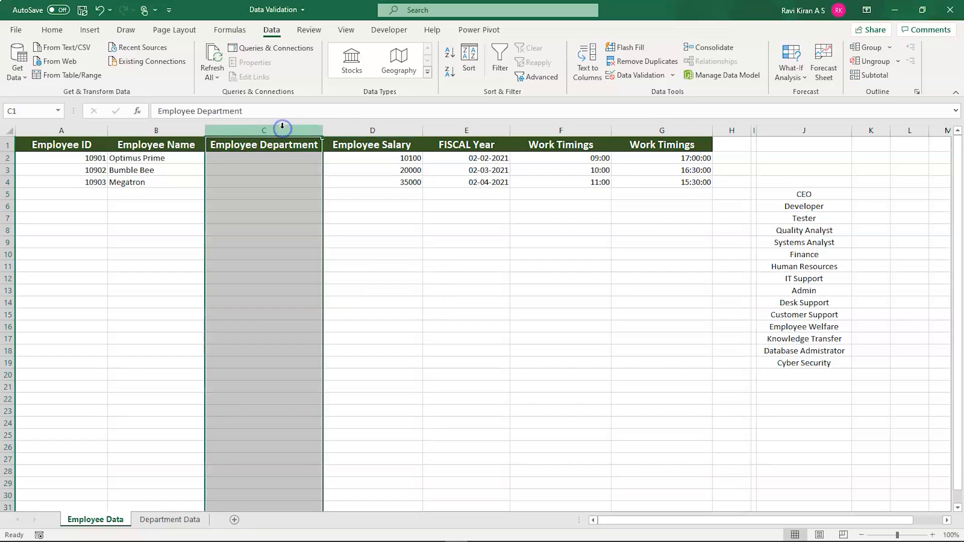
pyautogui.click(648, 75)
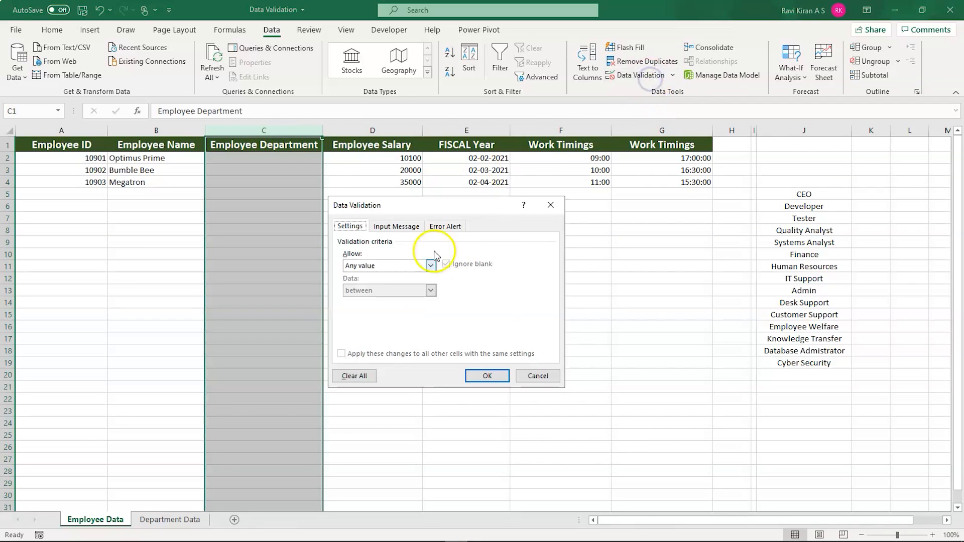
pyautogui.click(430, 265)
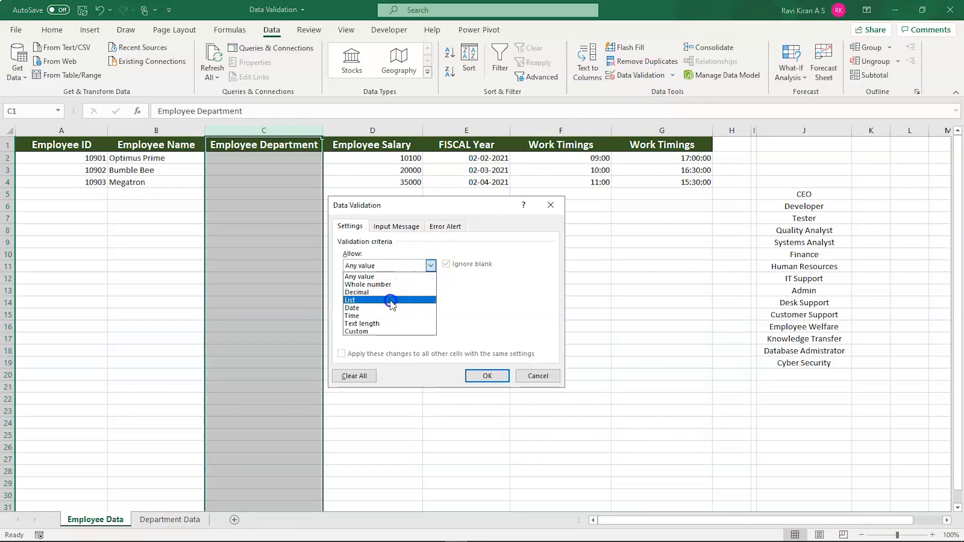
pyautogui.click(374, 300)
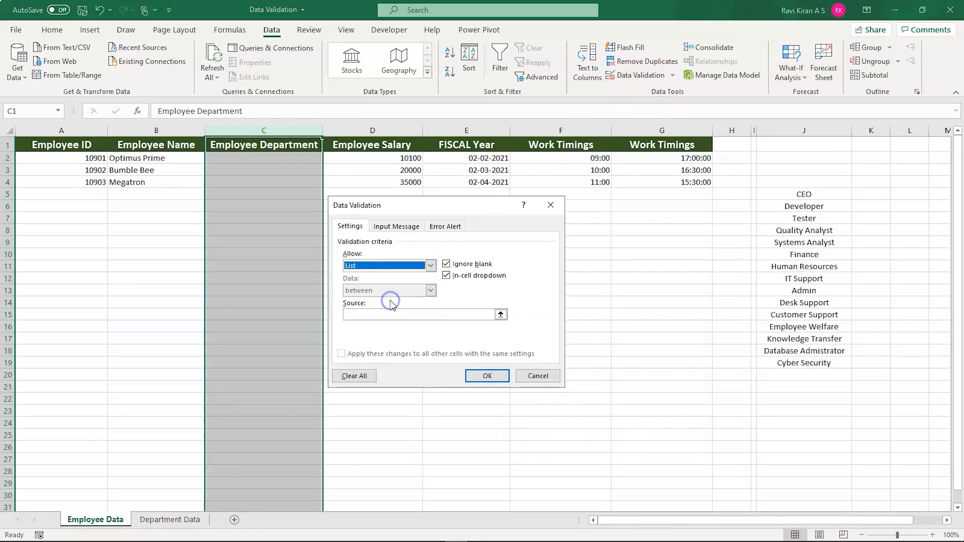
pyautogui.click(501, 315)
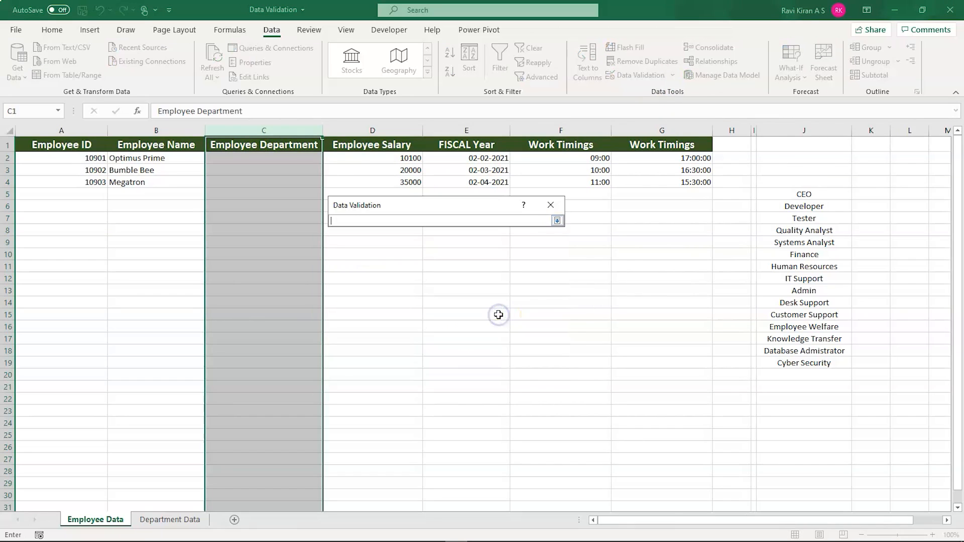
pyautogui.click(557, 221)
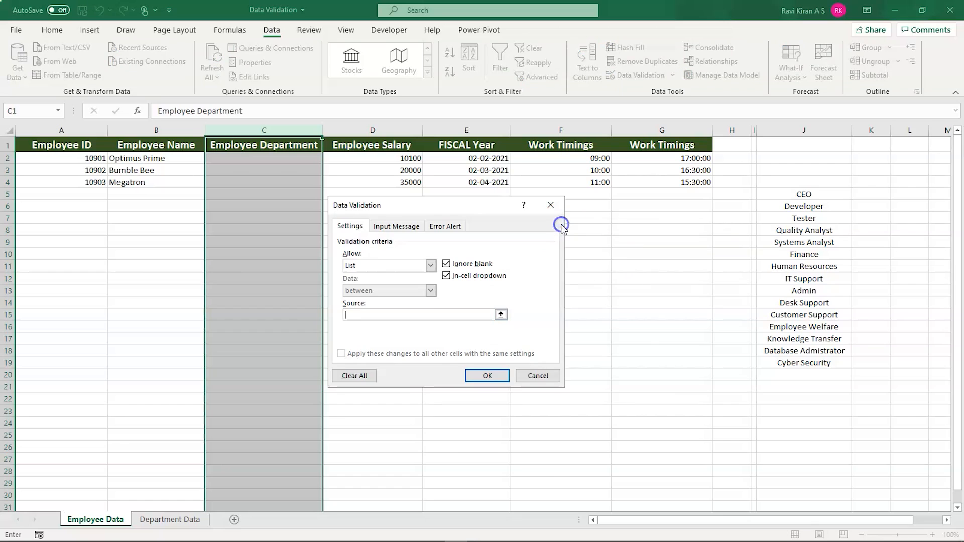
pyautogui.click(501, 315)
pyautogui.click(812, 195)
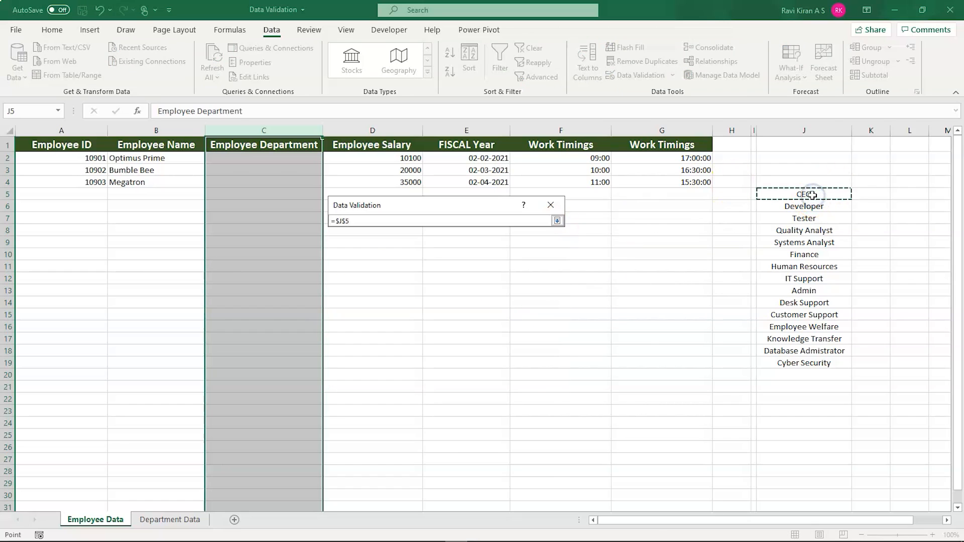
pyautogui.moveTo(851, 196); pyautogui.dragTo(841, 361)
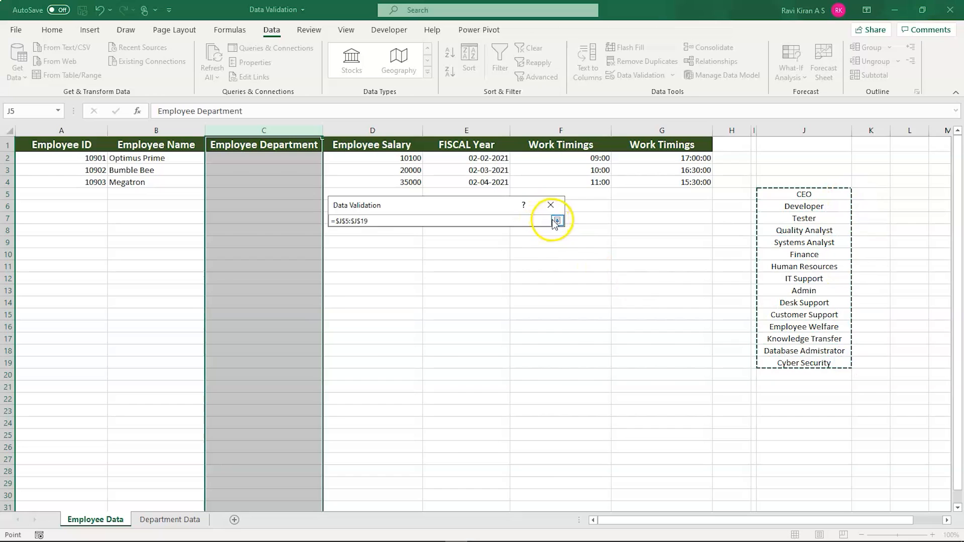
pyautogui.click(557, 221)
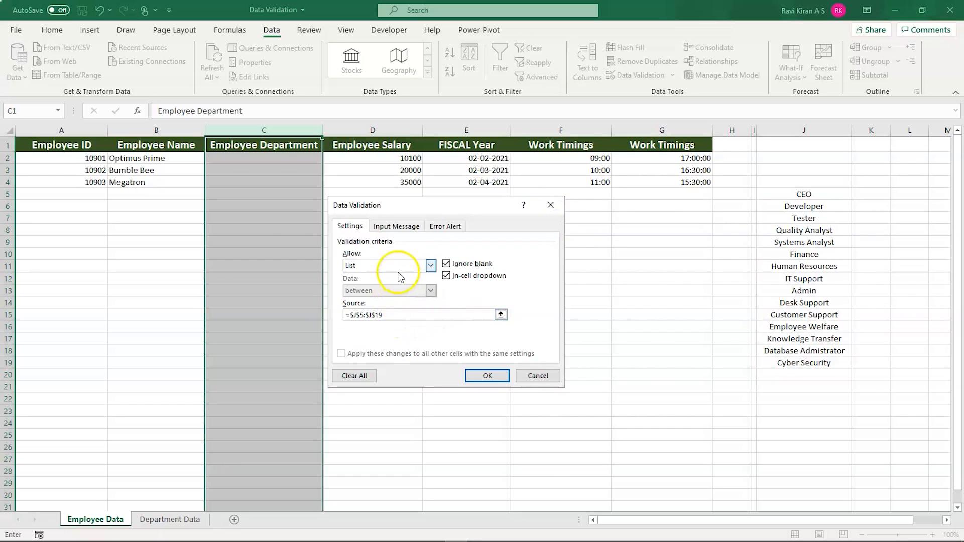
# - Give the Employee Department validation an input message titled "Data Options" reading "Select one from the Drop Down"
pyautogui.click(396, 228)
pyautogui.click(359, 283)
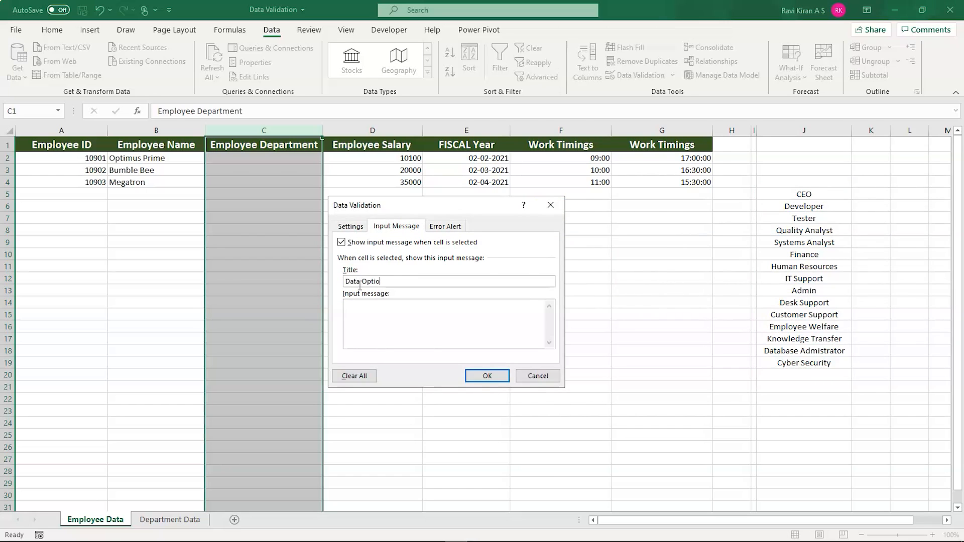
pyautogui.click(358, 305)
pyautogui.tripleClick(359, 305)
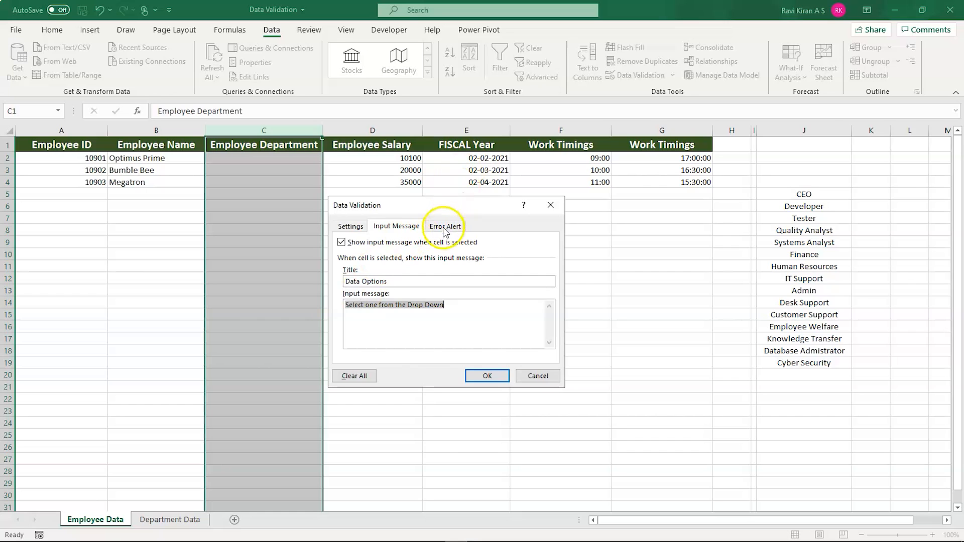
# - Add a Stop error alert with the message "Select only from the Drop Down" and apply the validation to the Employee Department column
pyautogui.click(443, 226)
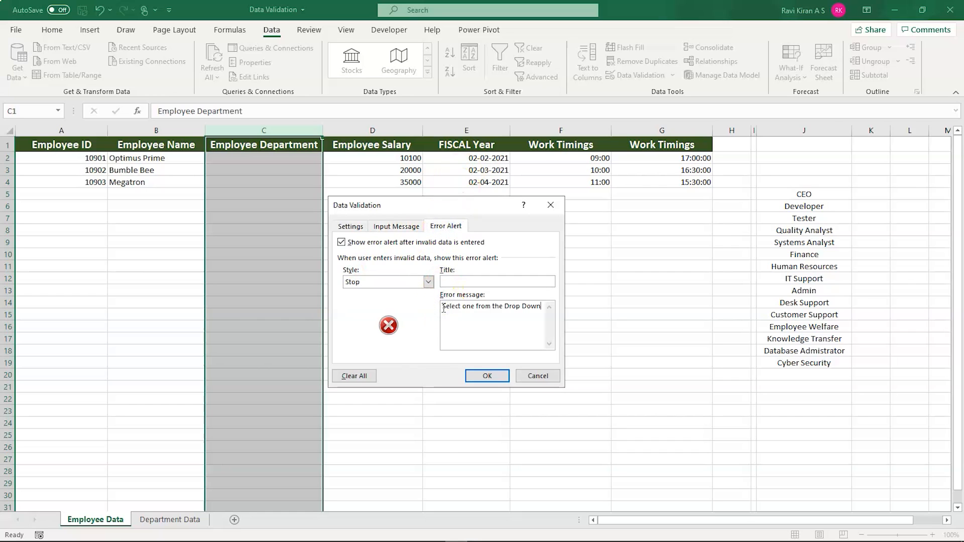
pyautogui.doubleClick(467, 307)
pyautogui.write('only')
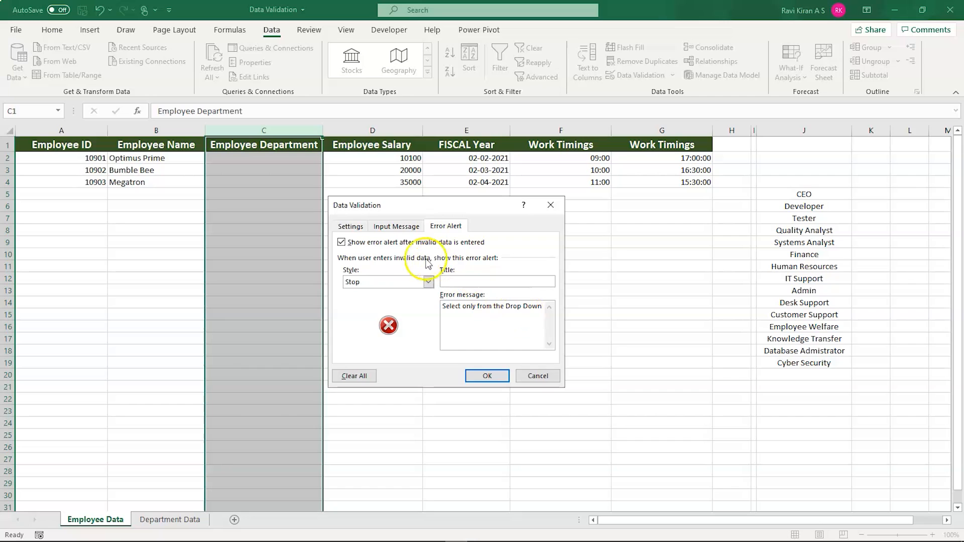
pyautogui.click(460, 282)
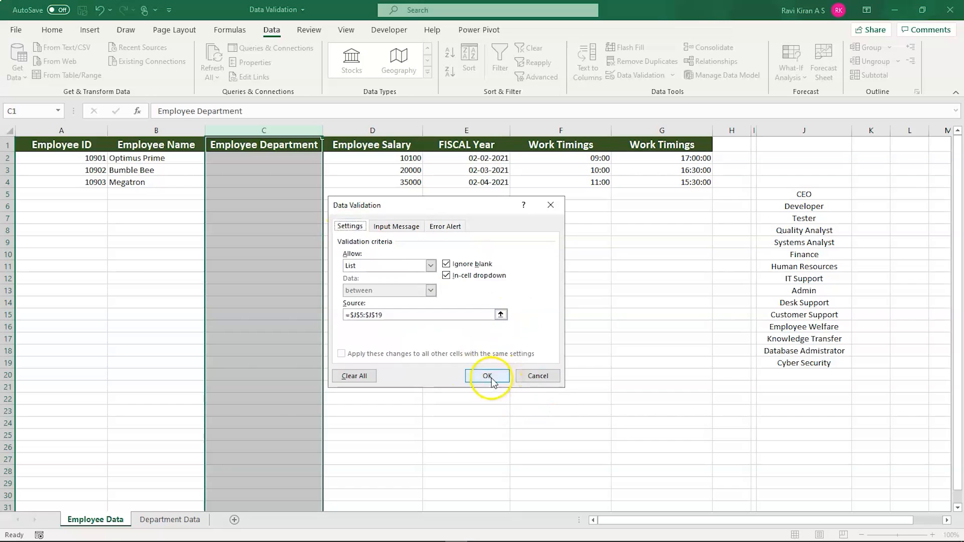
pyautogui.click(487, 376)
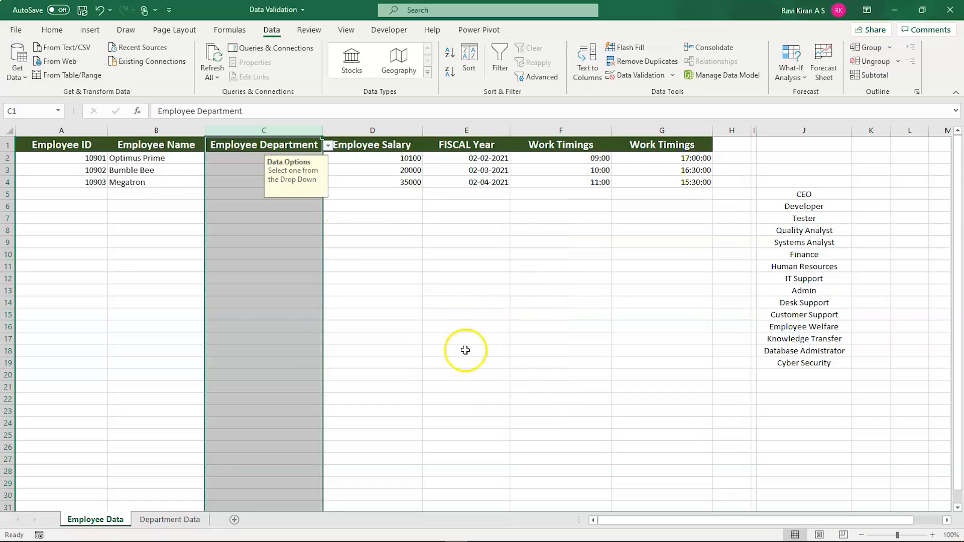
pyautogui.click(398, 268)
# - Choose Knowledge Transfer from the department dropdown in cell C2
pyautogui.click(284, 158)
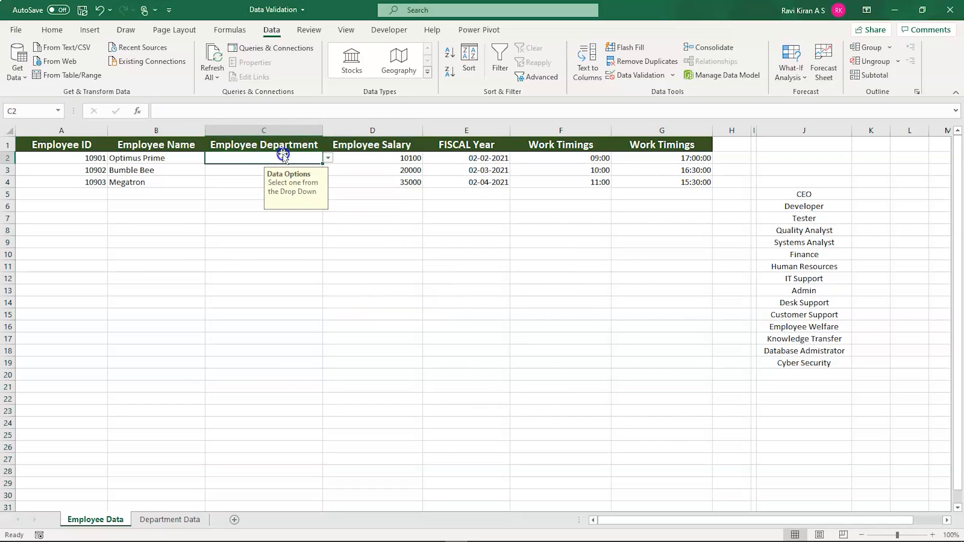
pyautogui.click(327, 158)
pyautogui.click(272, 202)
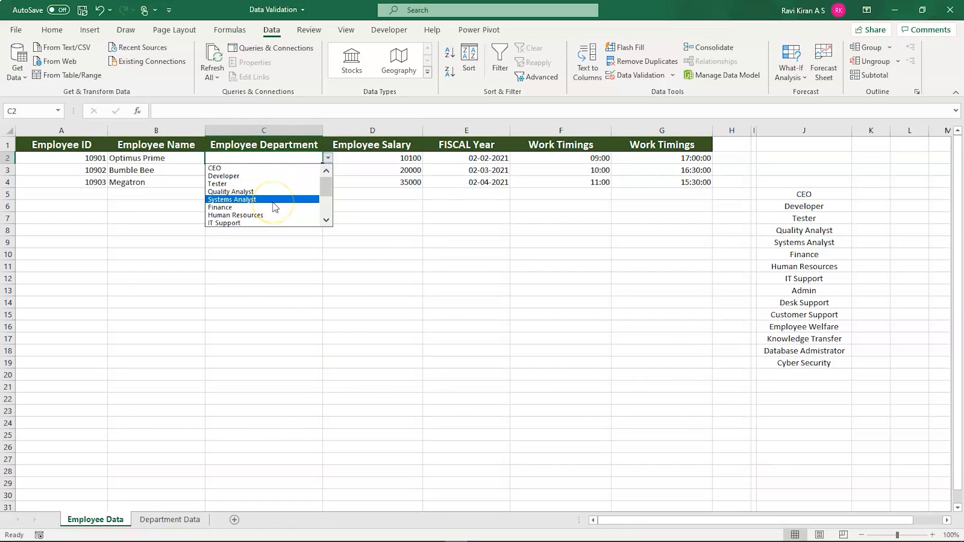
pyautogui.moveTo(326, 187); pyautogui.dragTo(328, 206)
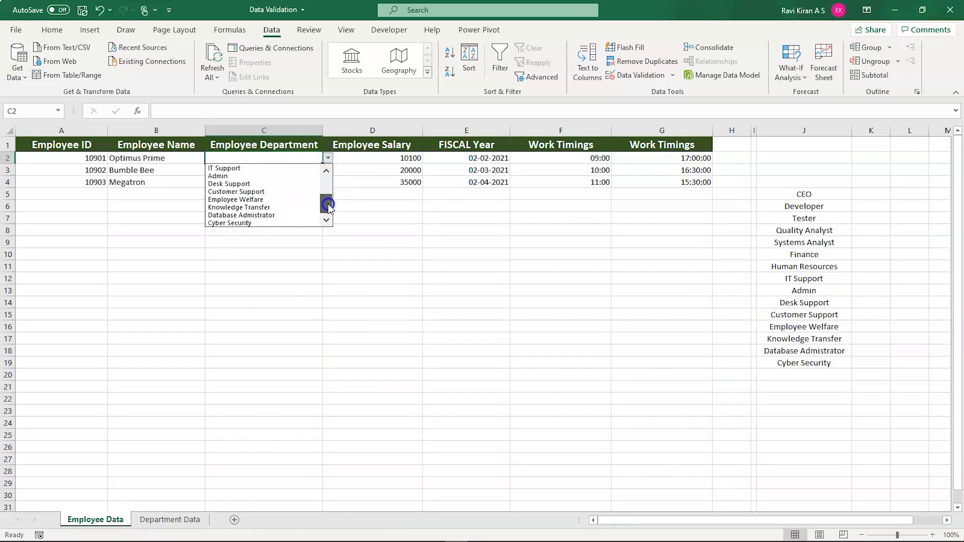
pyautogui.click(270, 208)
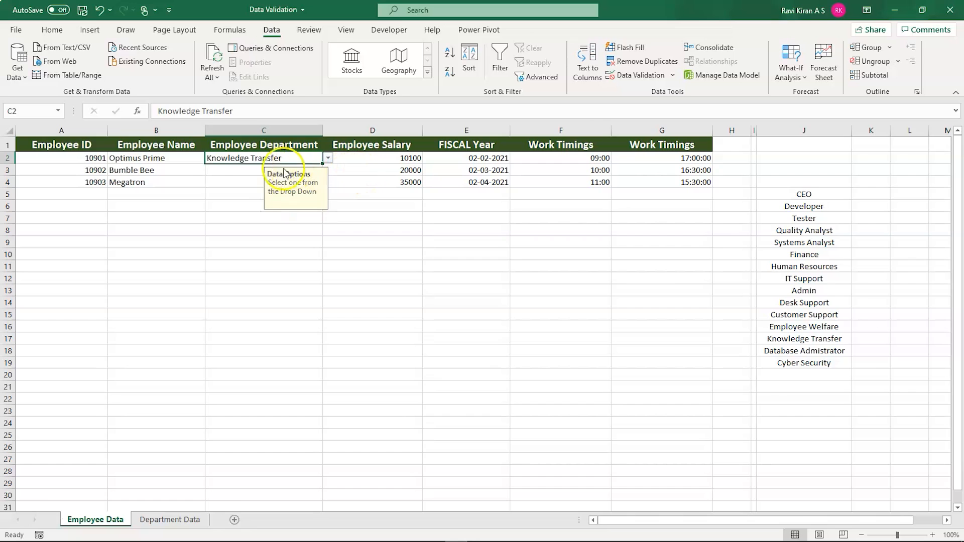
# - Choose Systems Analyst for cell C3 and Human Resources for cell C4 from their department dropdowns
pyautogui.click(252, 170)
pyautogui.click(328, 170)
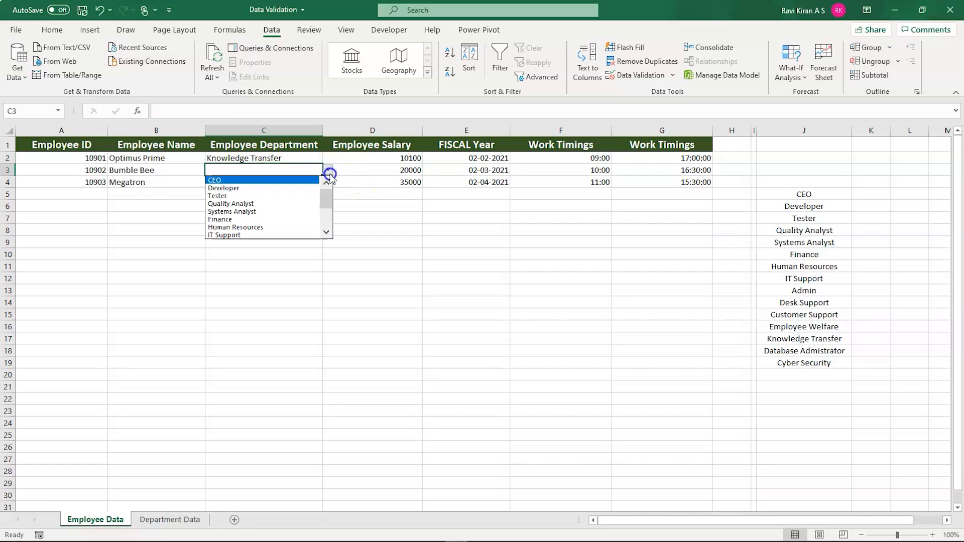
pyautogui.click(254, 213)
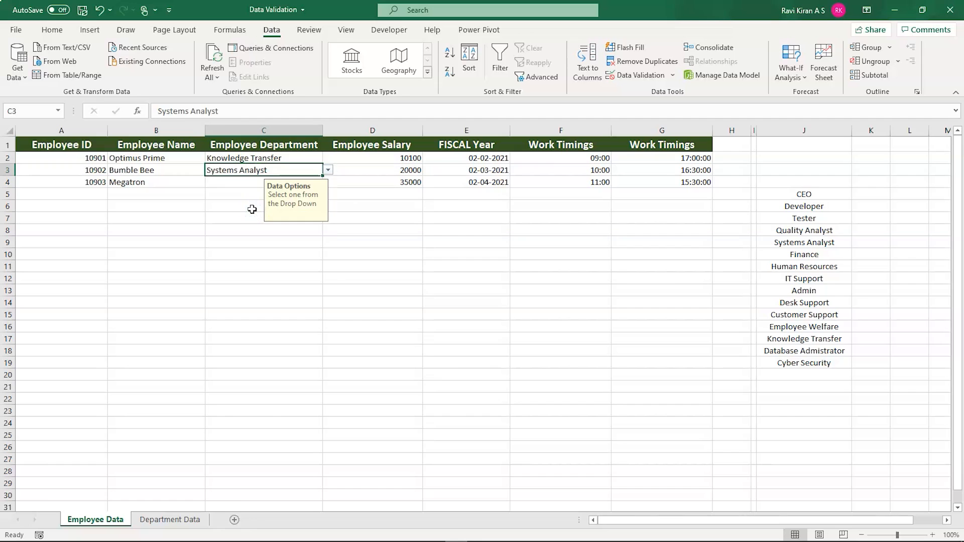
pyautogui.click(224, 185)
pyautogui.click(328, 182)
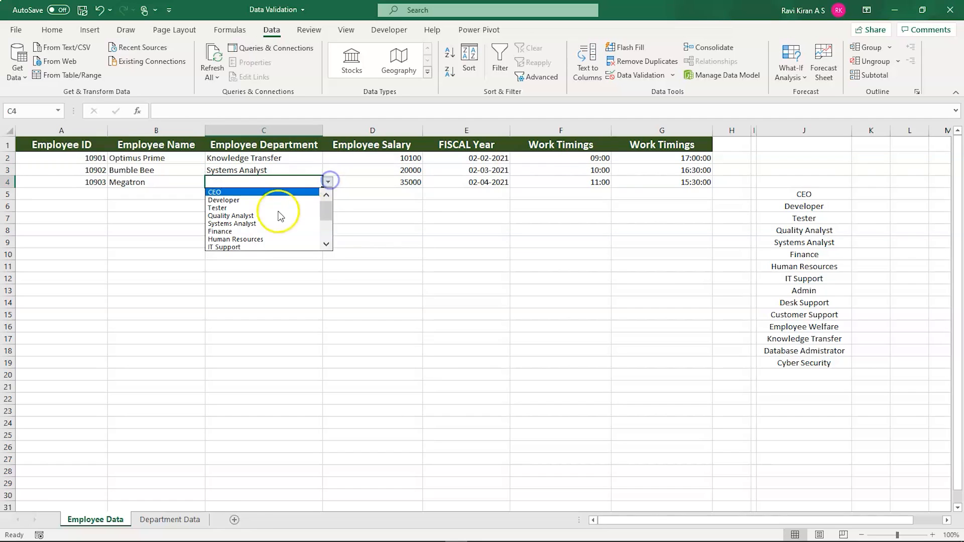
pyautogui.click(253, 240)
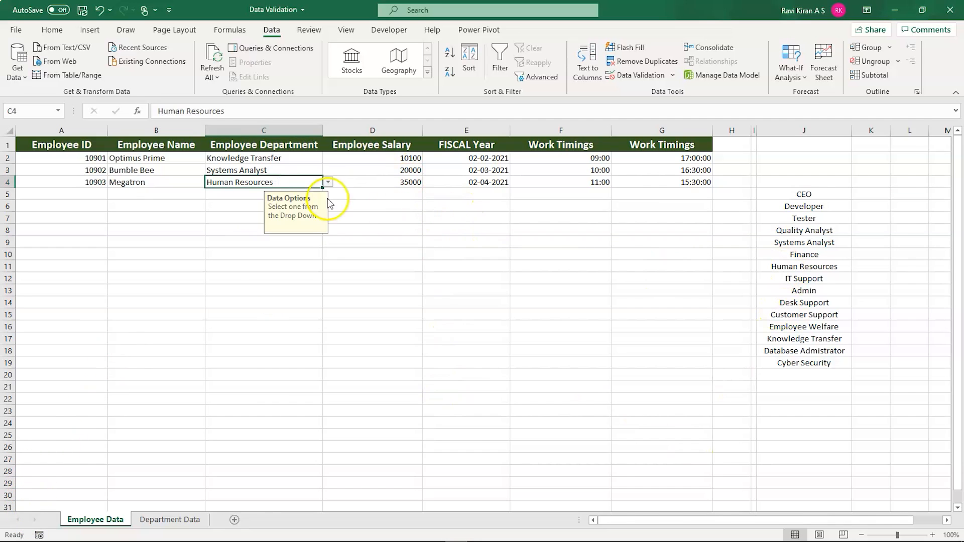
# - View the department options offered in cell C5 without choosing one
pyautogui.click(231, 195)
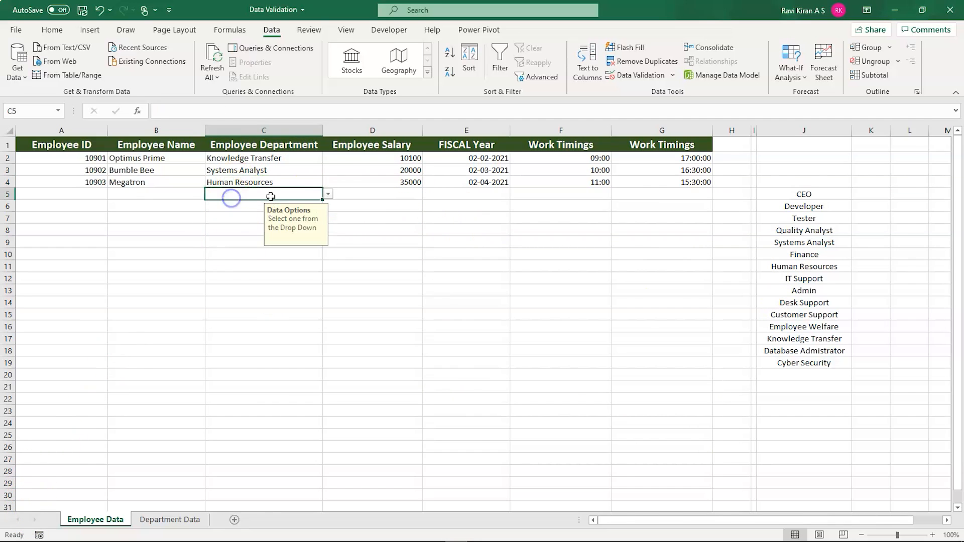
pyautogui.click(328, 194)
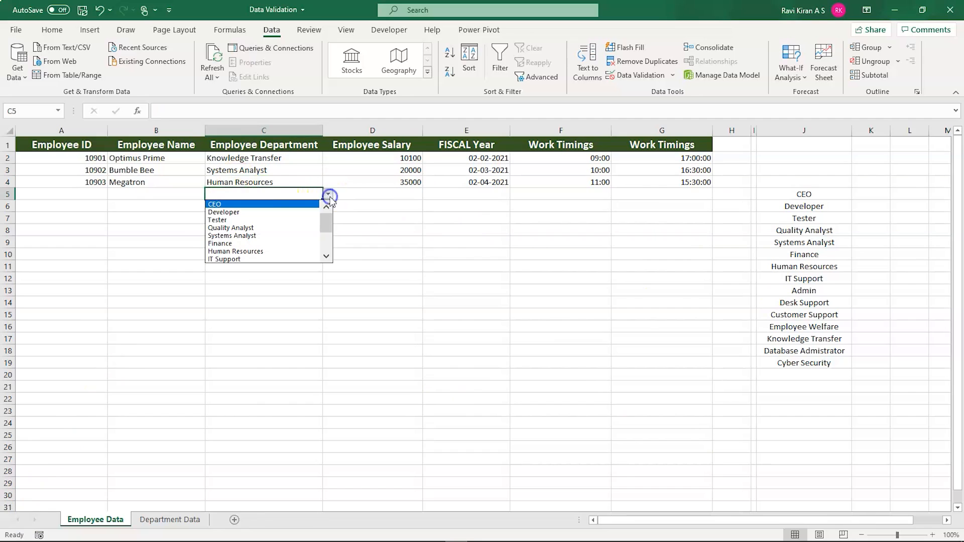
pyautogui.click(528, 327)
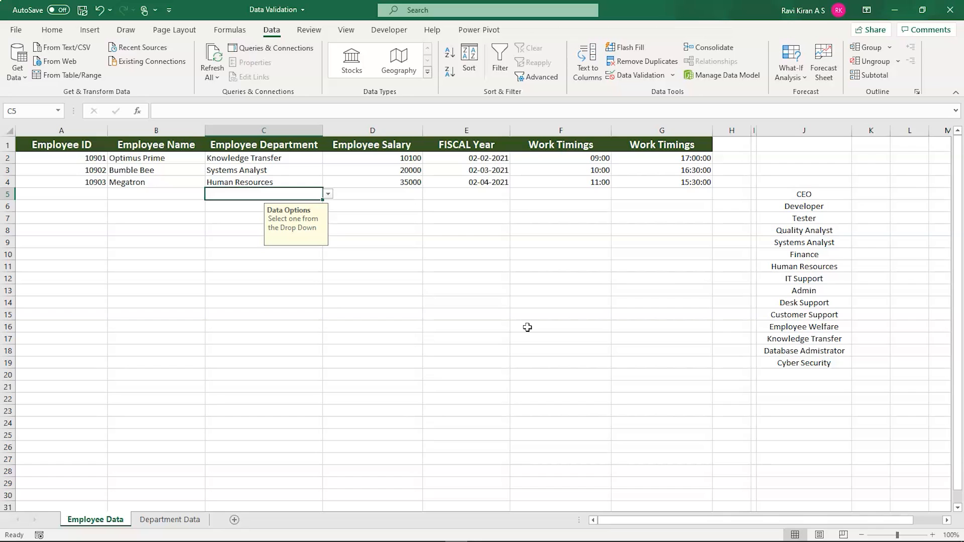
# - Delete the Systems Analyst entry from the source list in cell J9 and check the dropdown options in cell C5
pyautogui.click(814, 240)
pyautogui.press('Delete')
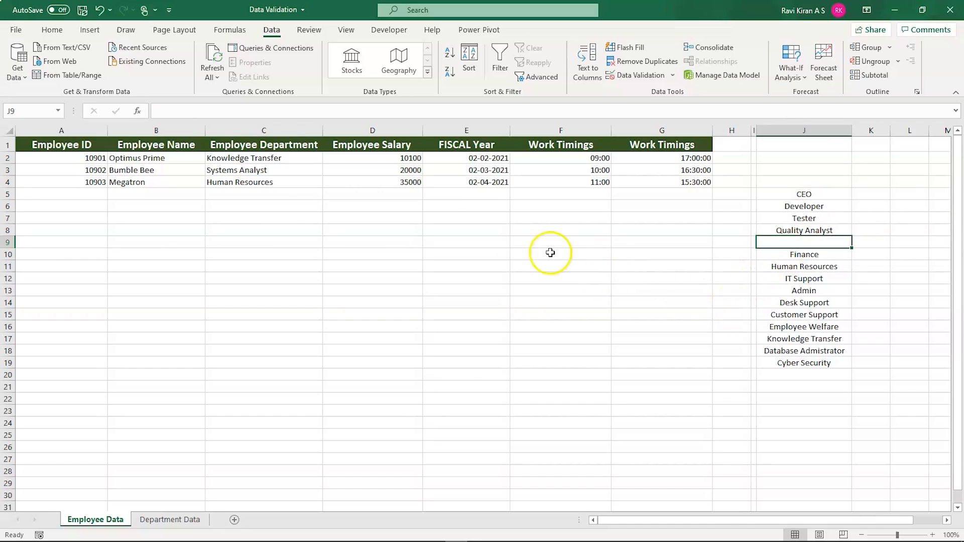
pyautogui.click(277, 195)
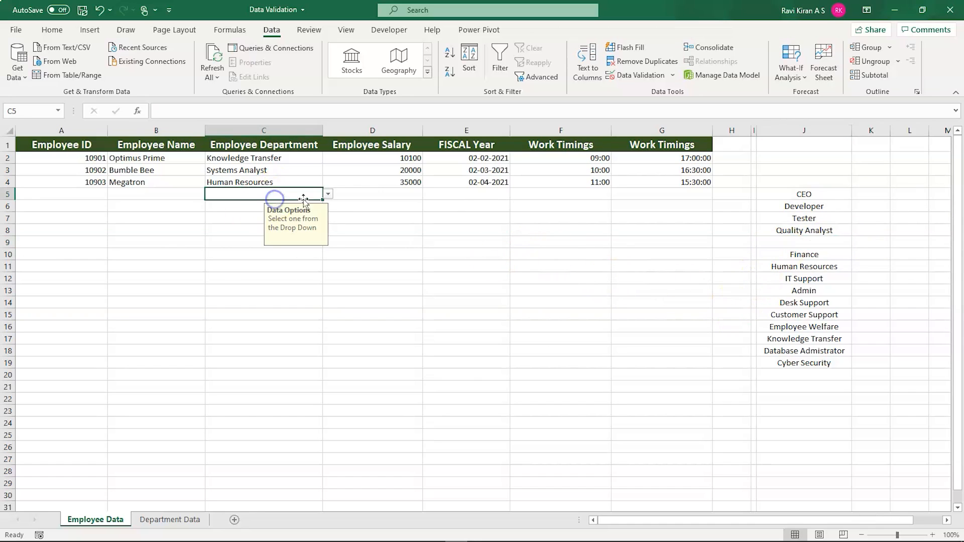
pyautogui.click(329, 194)
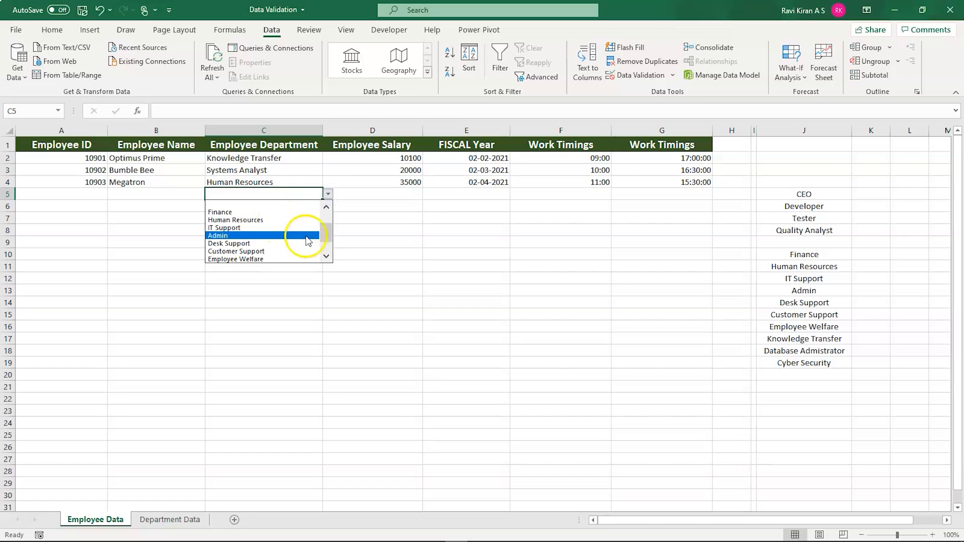
pyautogui.moveTo(329, 235); pyautogui.dragTo(330, 221)
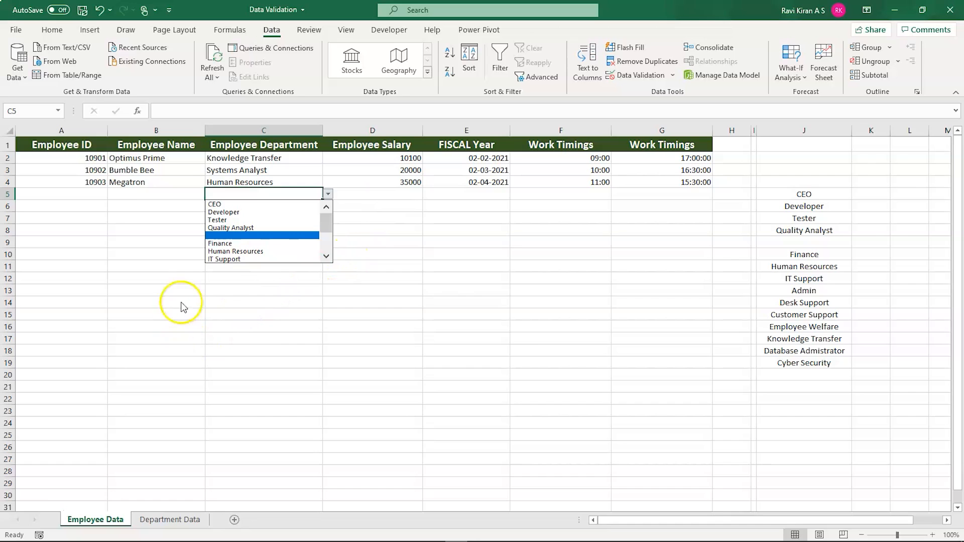
pyautogui.press('Escape')
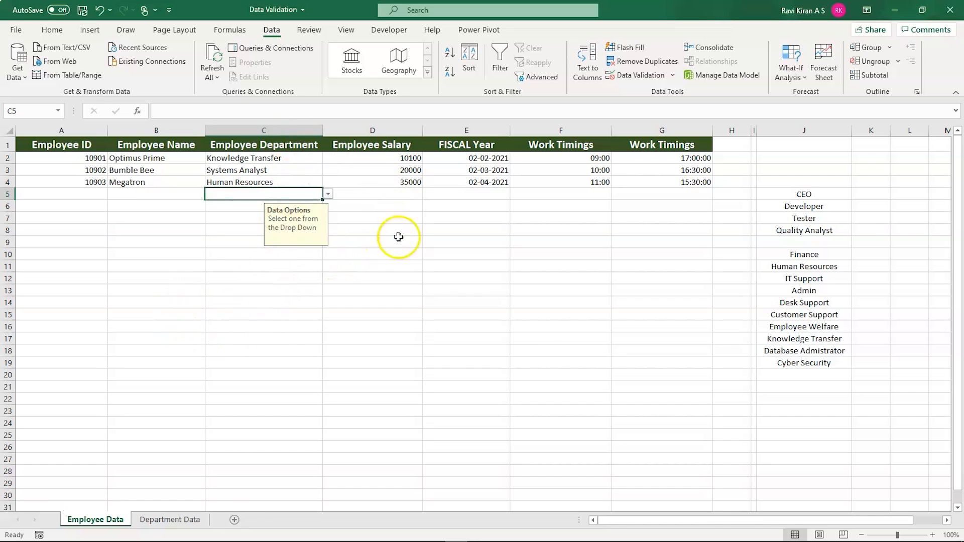
# - View the department list on the Department Data sheet, and return to the Employee Data sheet
pyautogui.click(292, 127)
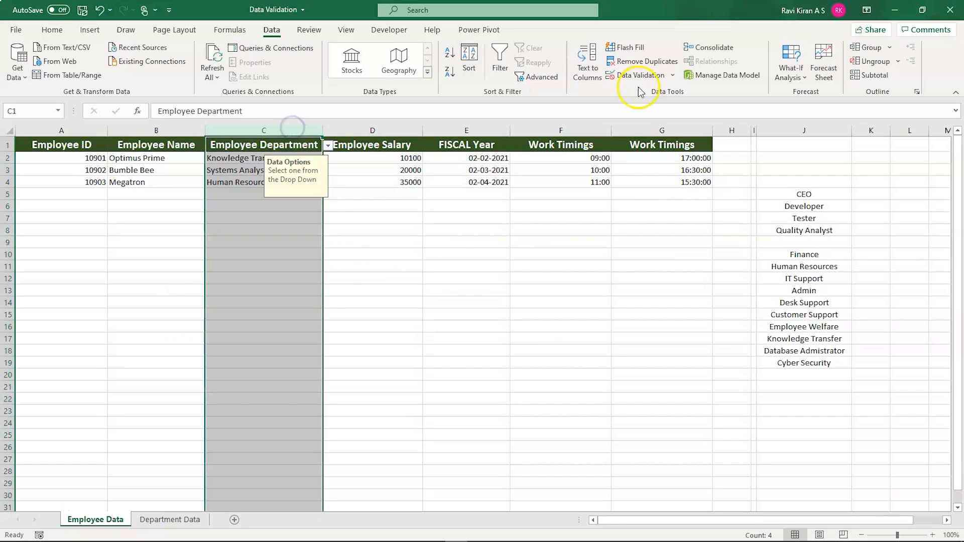
pyautogui.click(789, 193)
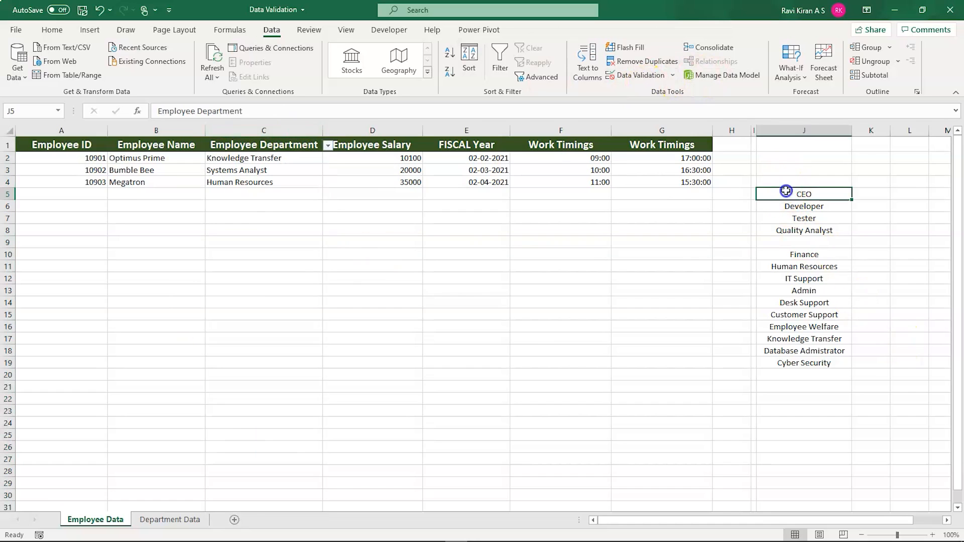
pyautogui.click(176, 521)
pyautogui.click(189, 286)
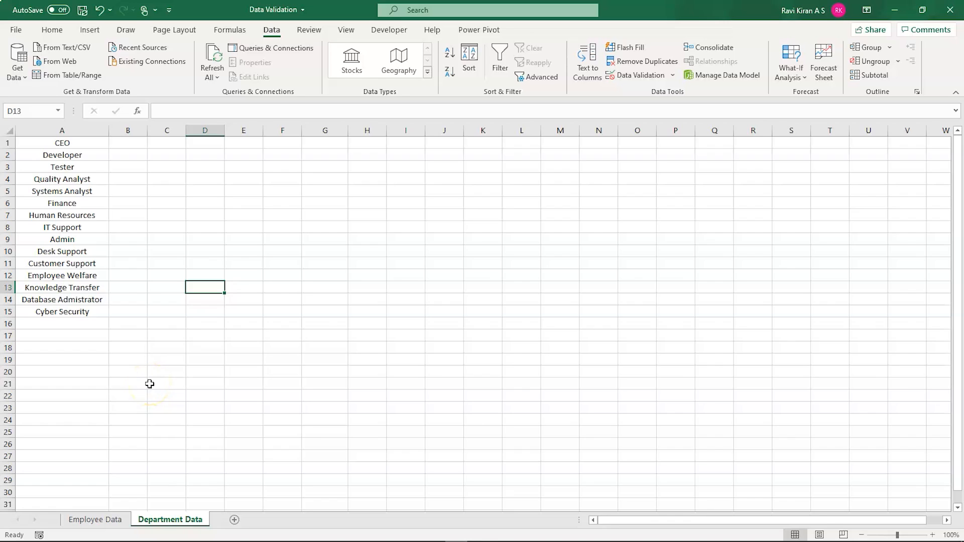
pyautogui.click(91, 521)
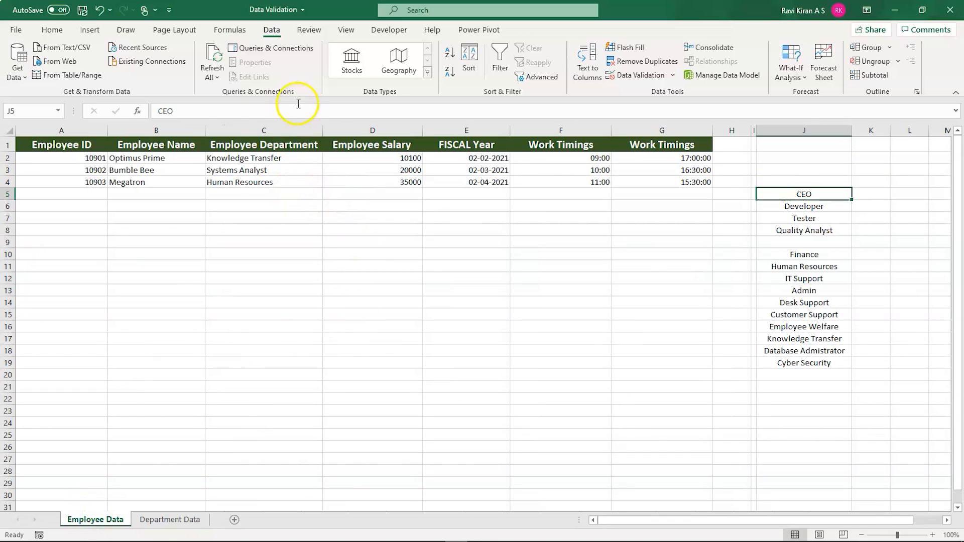
# - Clear all data validation settings from the Employee Department column
pyautogui.click(287, 128)
pyautogui.click(638, 74)
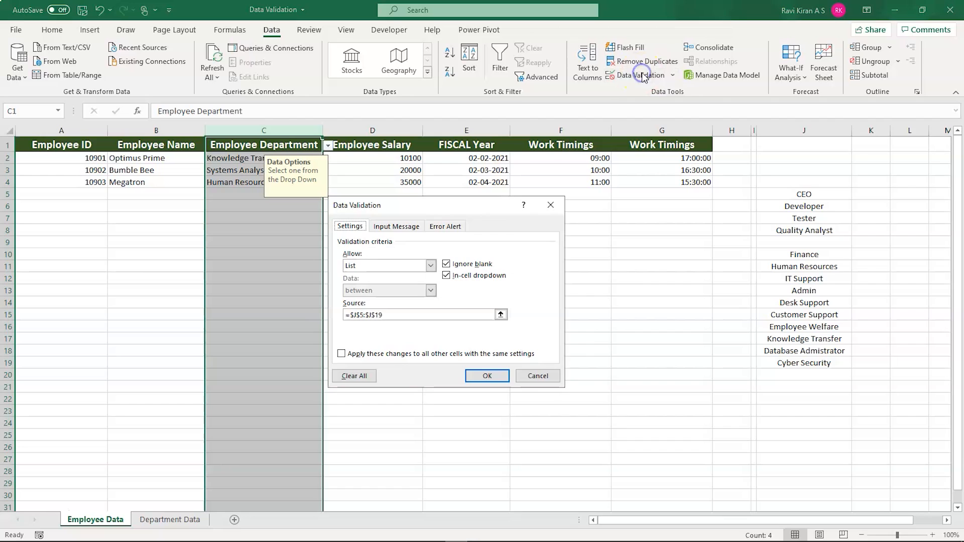
pyautogui.click(356, 377)
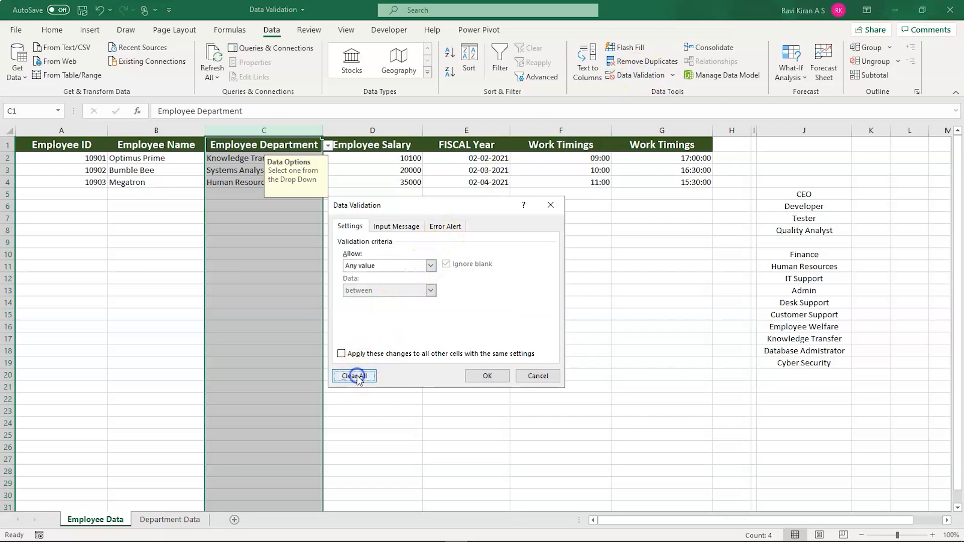
pyautogui.click(480, 376)
pyautogui.click(592, 301)
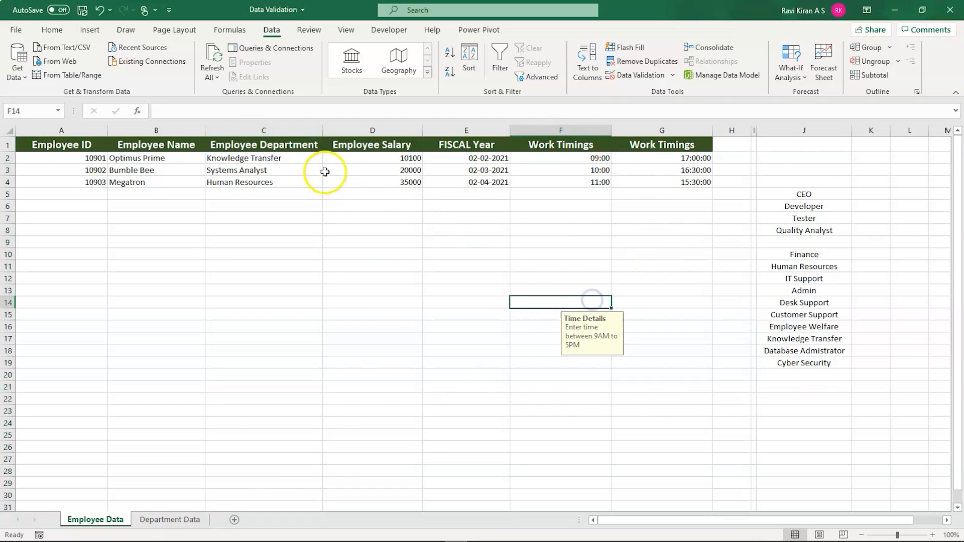
# - Delete the department entries for the three employees in cells C2 to C4
pyautogui.click(312, 159)
pyautogui.hotkey('shift', 'Down')
pyautogui.hotkey('shift', 'Down')
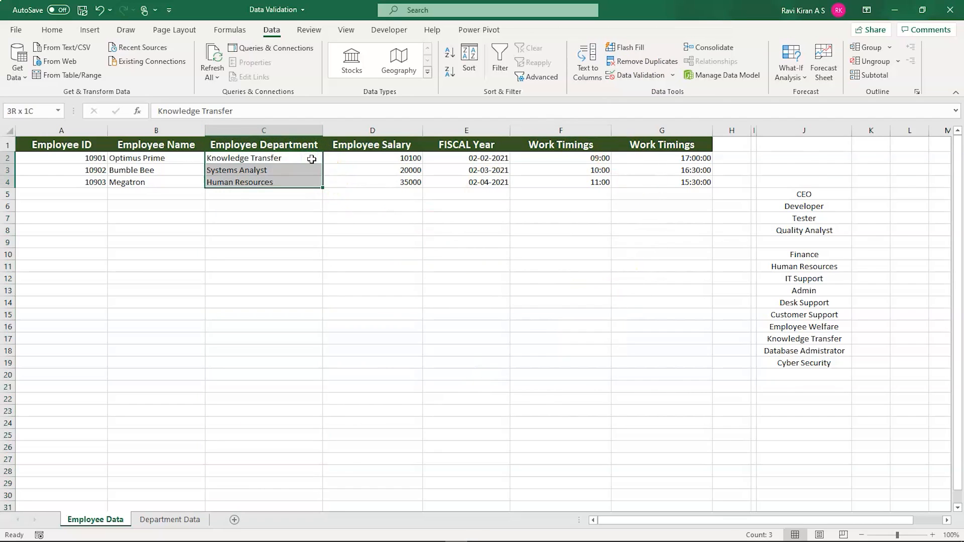
pyautogui.press('BackSpace')
pyautogui.press('Down')
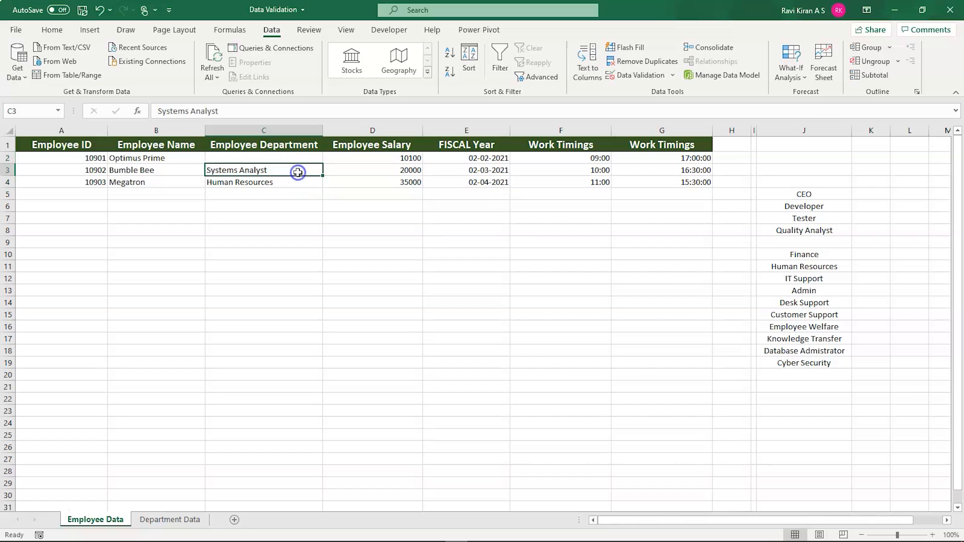
pyautogui.press('BackSpace')
pyautogui.press('Down')
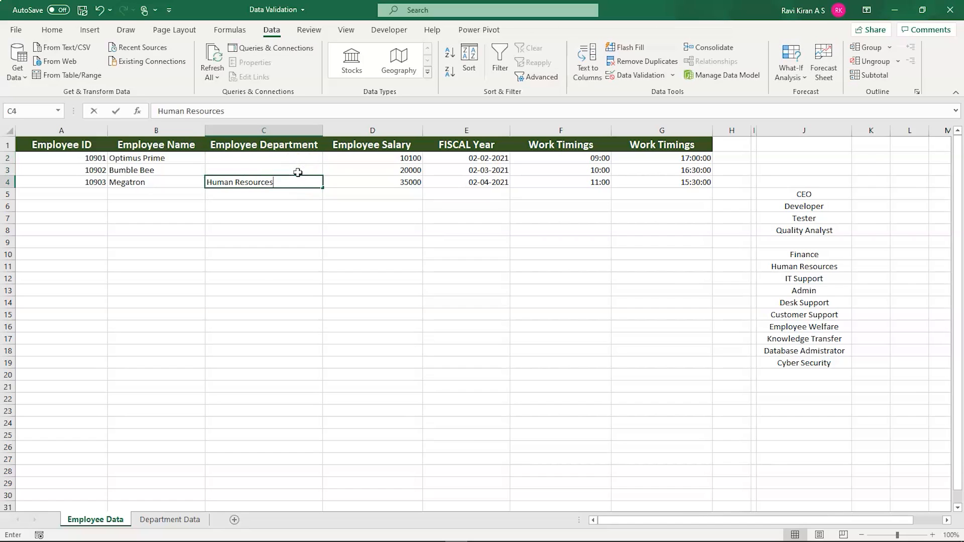
pyautogui.press('BackSpace')
# - Delete all the department entries from cells J5 to J19 on the Employee Data sheet
pyautogui.moveTo(796, 198); pyautogui.dragTo(803, 266)
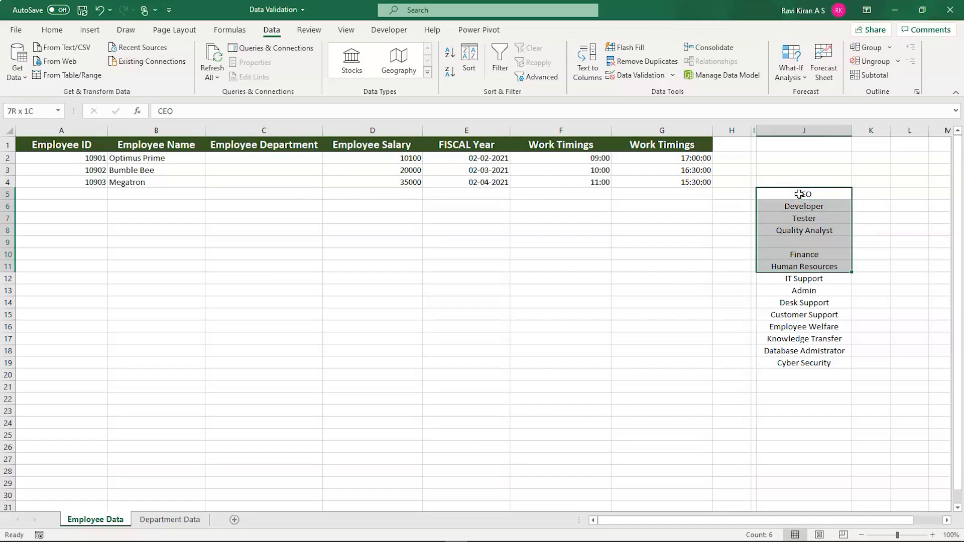
pyautogui.hotkey('ctrl', 'shift', 'Down')
pyautogui.press('BackSpace')
pyautogui.click(810, 241)
pyautogui.click(822, 364)
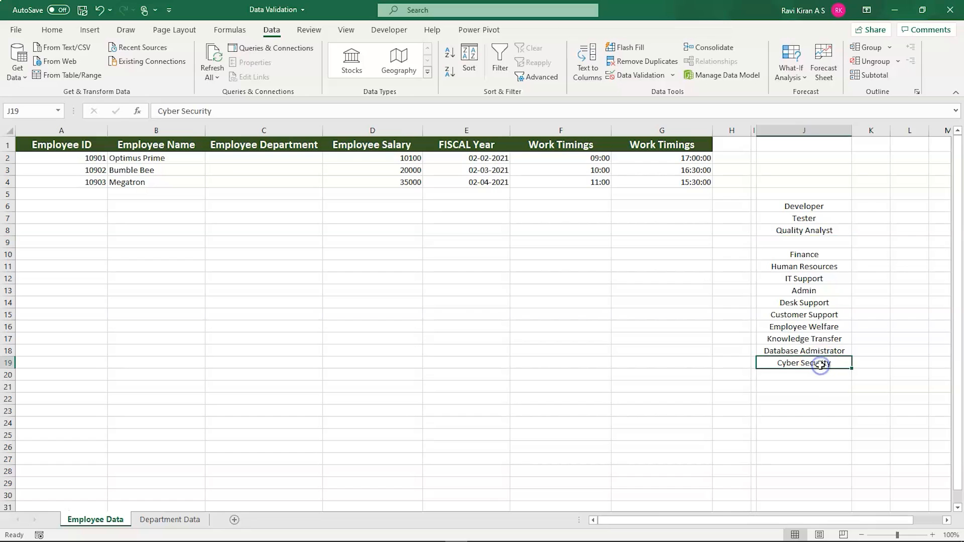
pyautogui.press('BackSpace')
pyautogui.click(826, 205)
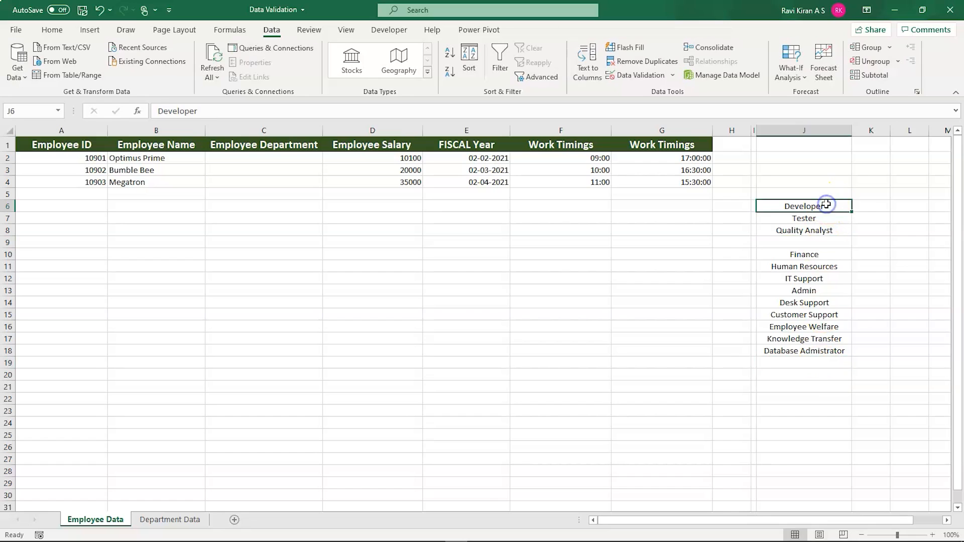
pyautogui.press('BackSpace')
pyautogui.press('Return')
pyautogui.press('BackSpace')
pyautogui.press('Return')
pyautogui.press('BackSpace')
pyautogui.press('Return')
pyautogui.press('BackSpace')
pyautogui.press('Return')
pyautogui.press('BackSpace')
pyautogui.press('Return')
pyautogui.press('BackSpace')
pyautogui.press('Return')
pyautogui.press('BackSpace')
pyautogui.press('Return')
pyautogui.press('BackSpace')
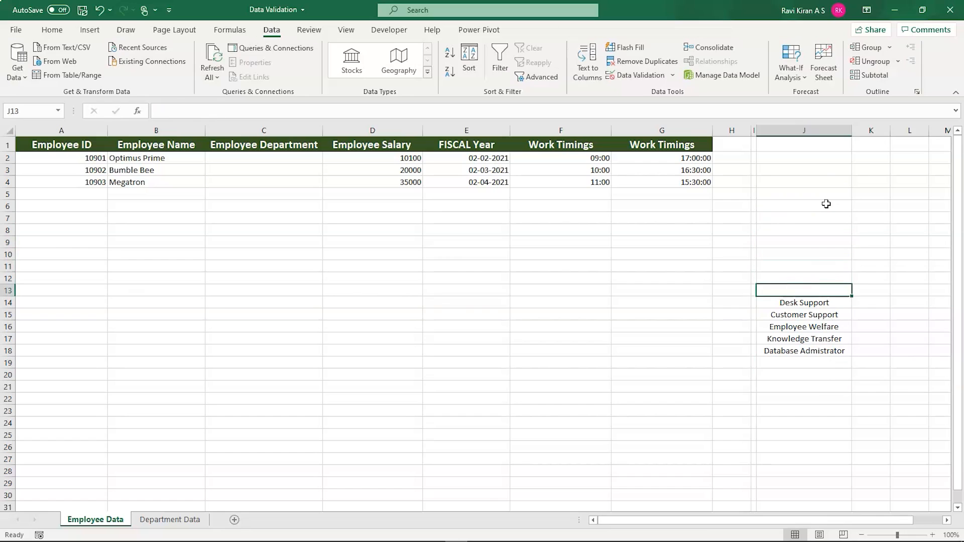
pyautogui.press('Return')
pyautogui.press('BackSpace')
pyautogui.press('Return')
pyautogui.press('BackSpace')
pyautogui.press('Return')
pyautogui.press('BackSpace')
pyautogui.press('Return')
pyautogui.press('BackSpace')
pyautogui.press('Return')
pyautogui.press('BackSpace')
pyautogui.press('Return')
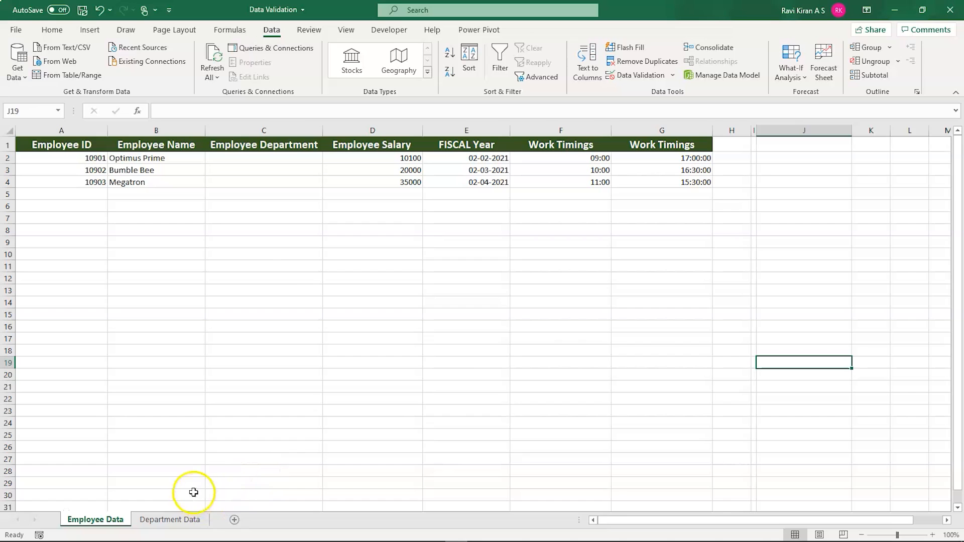
# - Open data validation for the whole Employee Department column and allow List entries
pyautogui.click(294, 130)
pyautogui.click(642, 76)
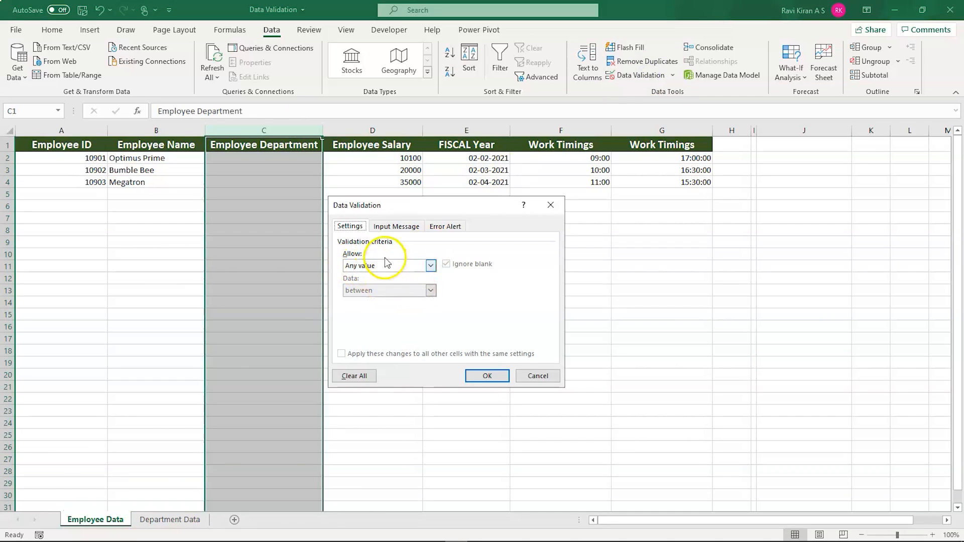
pyautogui.click(430, 266)
pyautogui.click(388, 300)
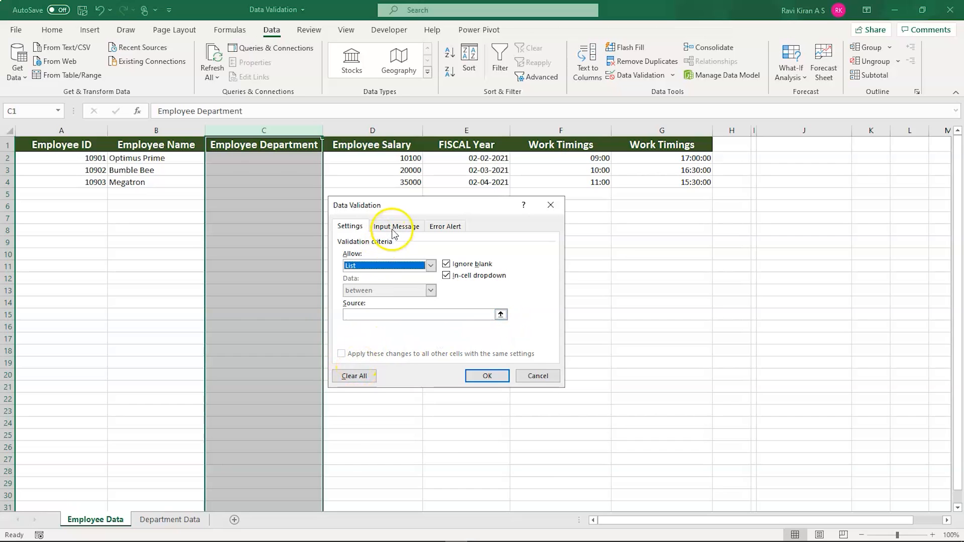
# - Set the validation list source to cells A1 to A15 on the Department Data sheet
pyautogui.click(500, 314)
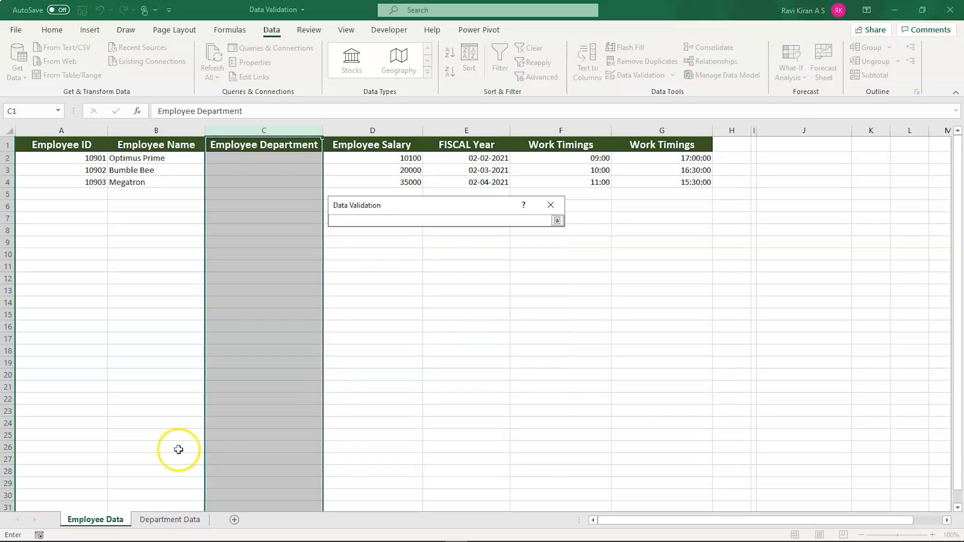
pyautogui.click(146, 518)
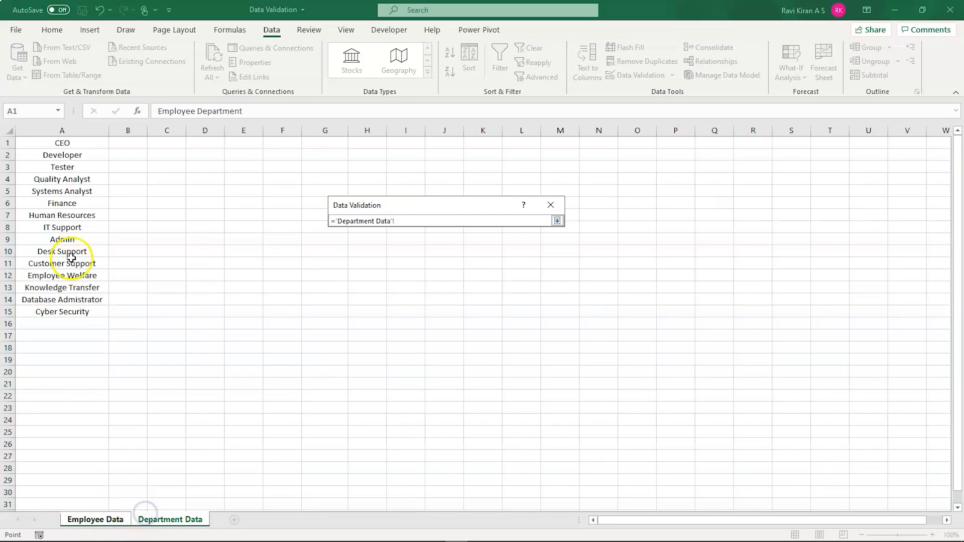
pyautogui.click(73, 143)
pyautogui.hotkey('shift', 'Down')
pyautogui.hotkey('shift', 'Down')
pyautogui.hotkey('shift', 'Down')
pyautogui.hotkey('shift', 'Down')
pyautogui.hotkey('shift', 'Down')
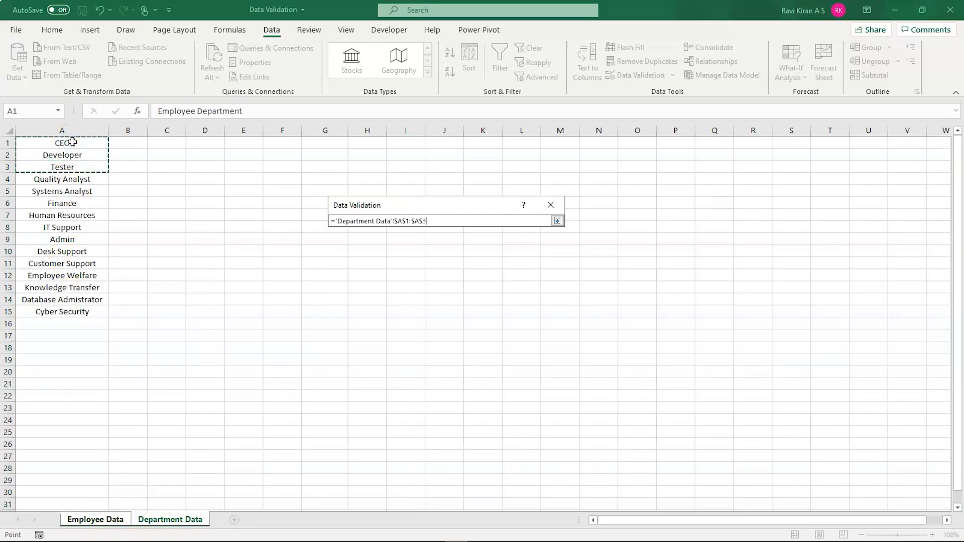
pyautogui.hotkey('shift', 'Down')
pyautogui.hotkey('shift', 'Down')
pyautogui.hotkey('shift', 'Down')
pyautogui.hotkey('shift', 'Down')
pyautogui.hotkey('shift', 'Down')
pyautogui.hotkey('shift', 'Down')
pyautogui.hotkey('shift', 'Down')
pyautogui.hotkey('shift', 'Down')
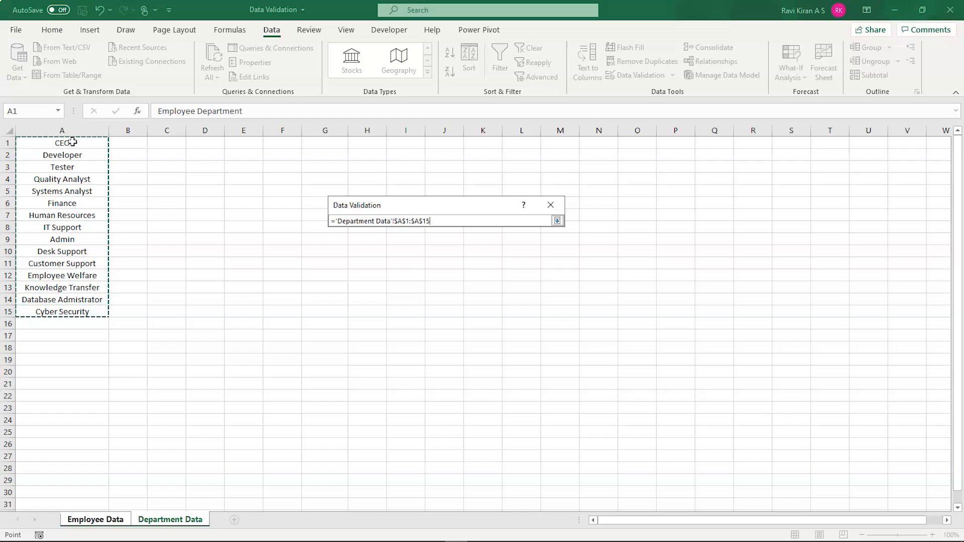
pyautogui.click(557, 221)
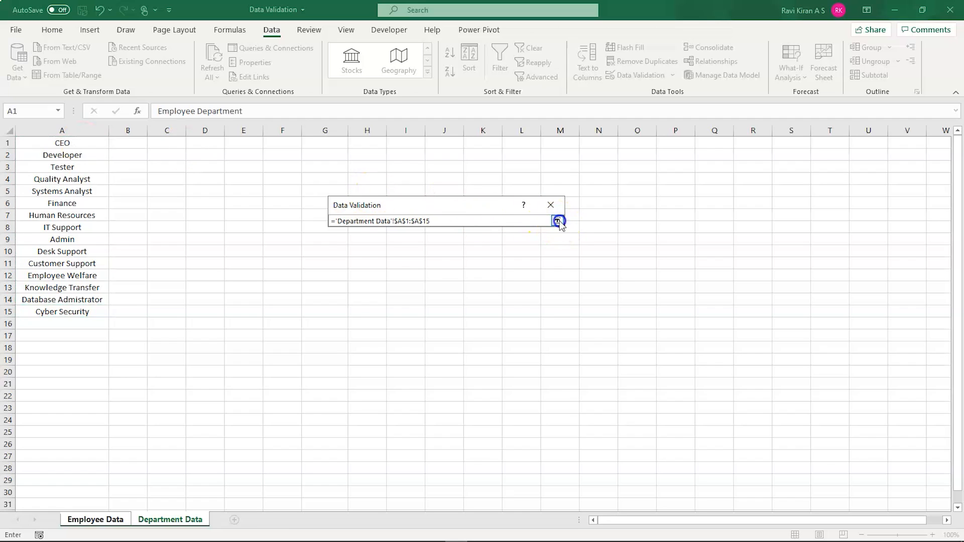
# - Add an input message titled "Department Options" with the text "Please select from the dropdown"
pyautogui.click(396, 226)
pyautogui.click(372, 280)
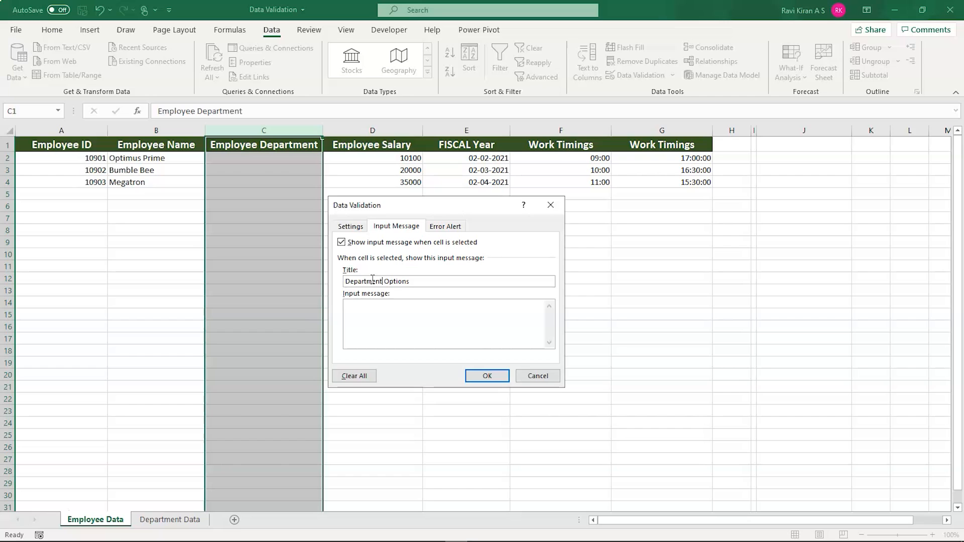
pyautogui.click(372, 328)
# - Reuse the input message text for a Stop error alert titled "Invalid Entry", reword it slightly, and apply the validation
pyautogui.hotkey('ctrl', 'a')
pyautogui.hotkey('ctrl', 'c')
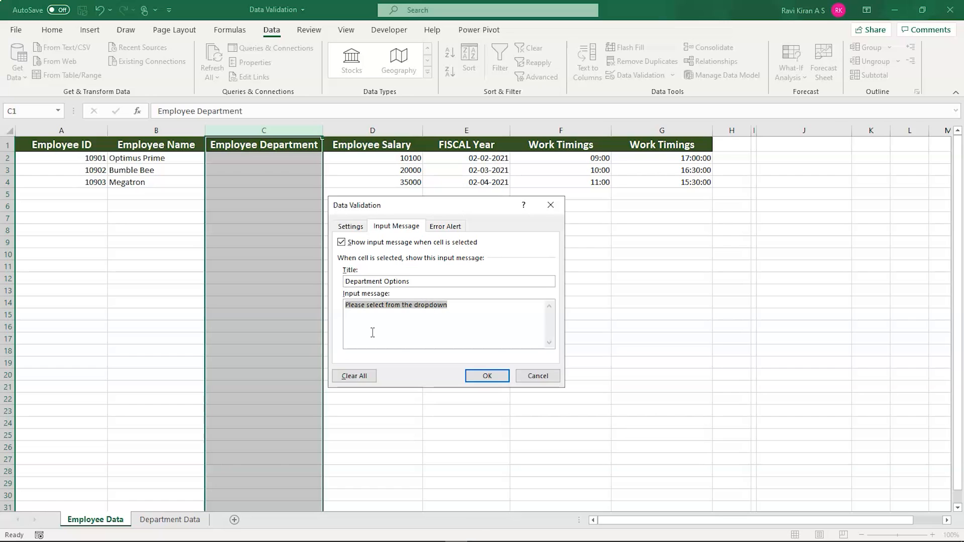
pyautogui.click(444, 226)
pyautogui.click(454, 305)
pyautogui.hotkey('ctrl', 'v')
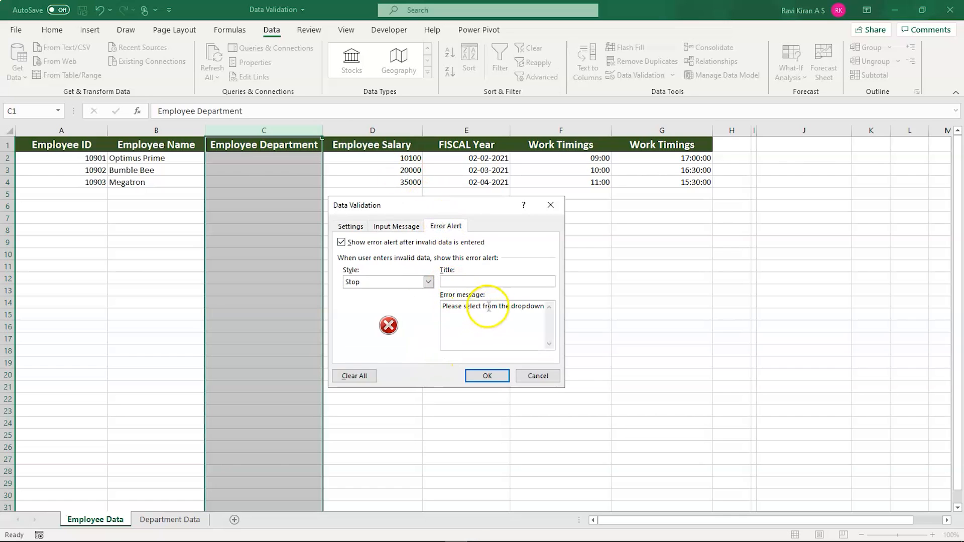
pyautogui.write('ri')
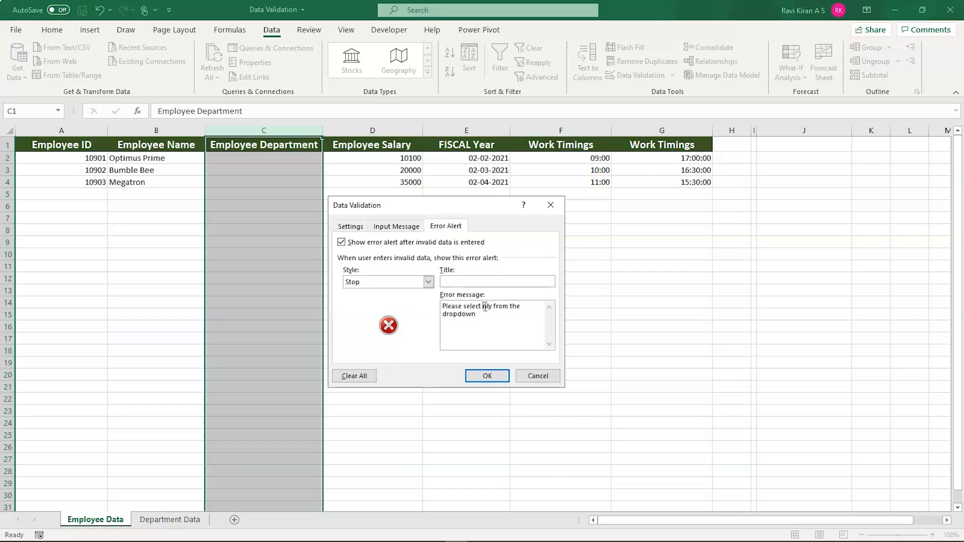
pyautogui.click(507, 283)
pyautogui.write('Invalid Entry')
pyautogui.click(473, 372)
pyautogui.click(415, 313)
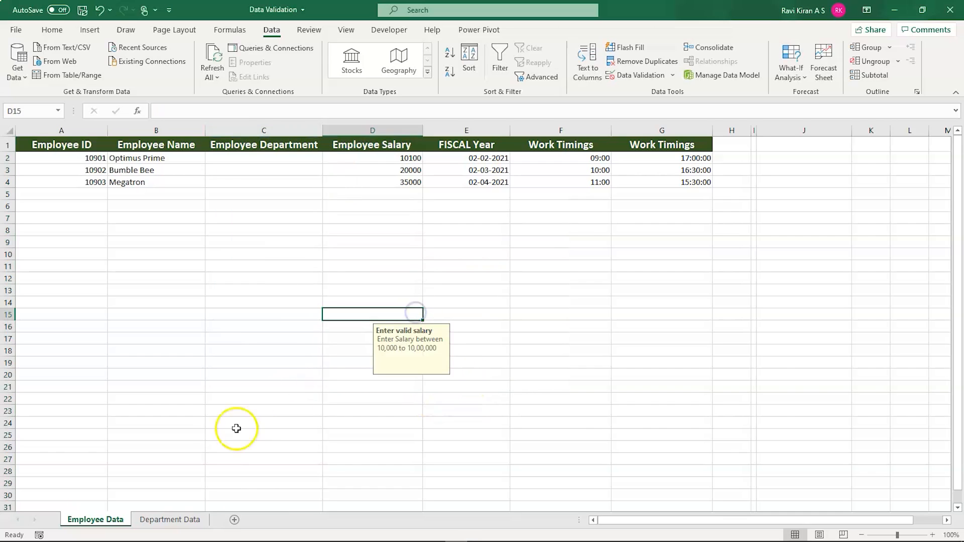
# - Hide the Department Data sheet
pyautogui.click(165, 520)
pyautogui.rightClick(166, 521)
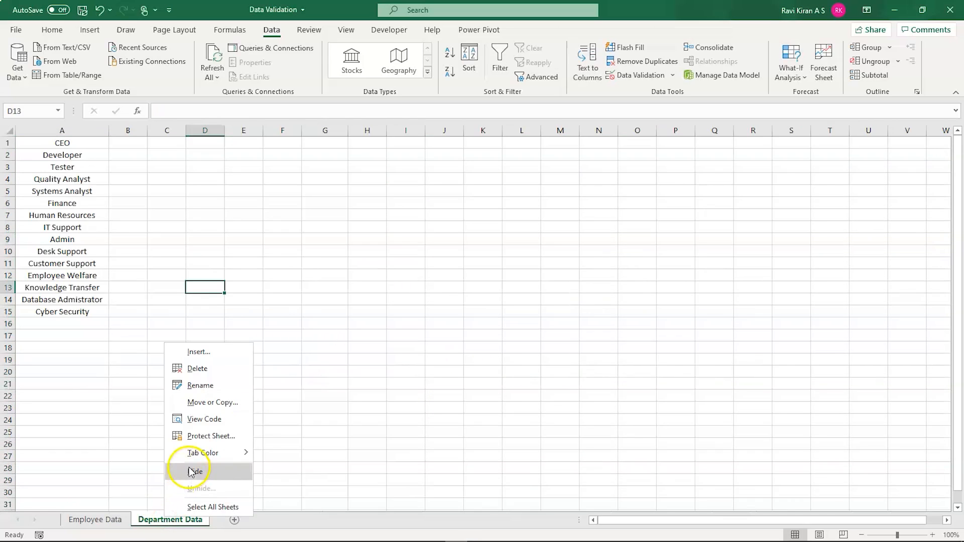
pyautogui.click(190, 469)
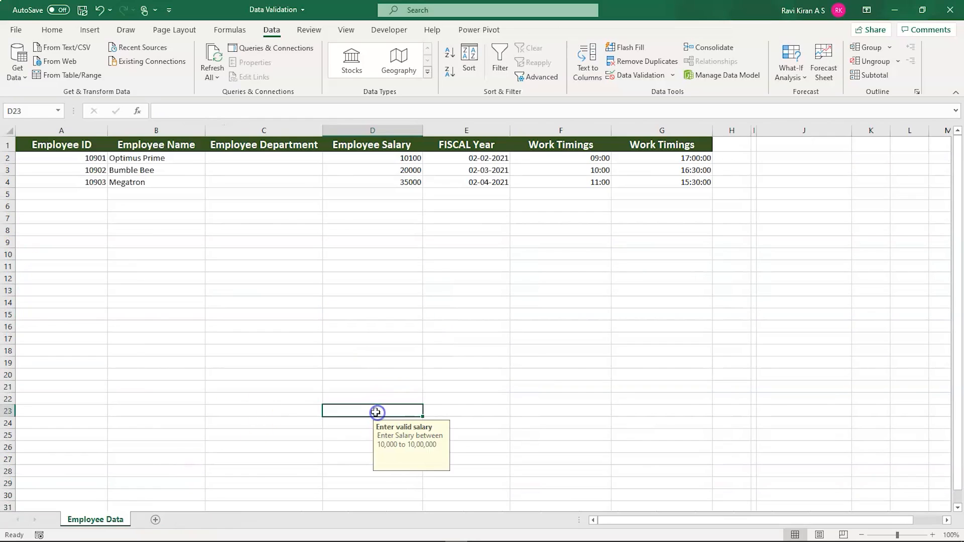
# - Choose Developer from the department dropdown in cell C2
pyautogui.click(294, 165)
pyautogui.click(293, 158)
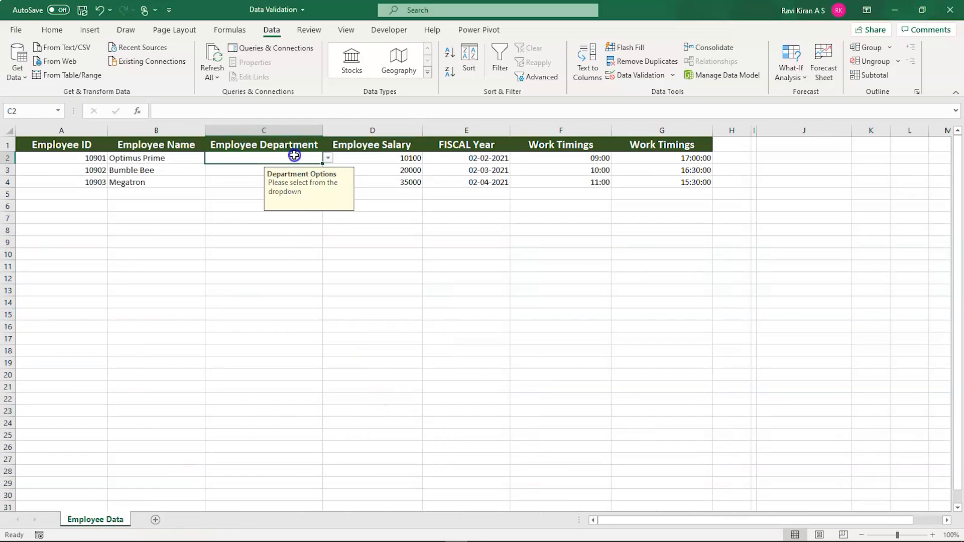
pyautogui.click(328, 158)
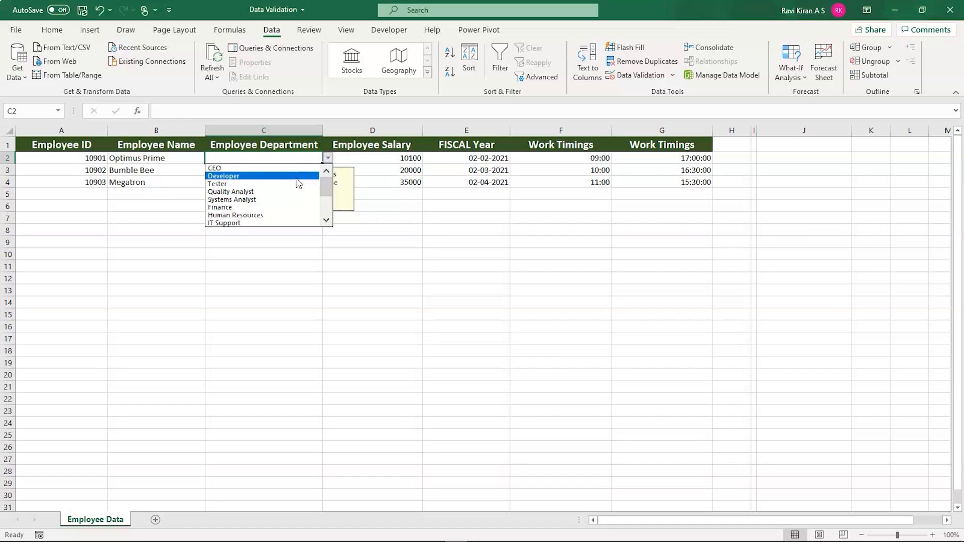
pyautogui.click(247, 175)
pyautogui.click(247, 174)
# - Change the department in cell C2 to CEO using its dropdown
pyautogui.click(253, 158)
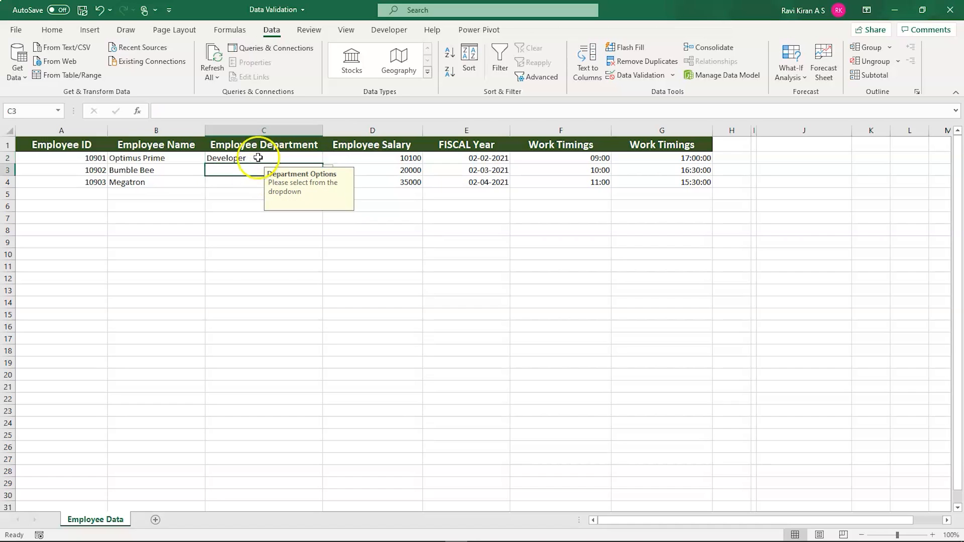
pyautogui.click(328, 158)
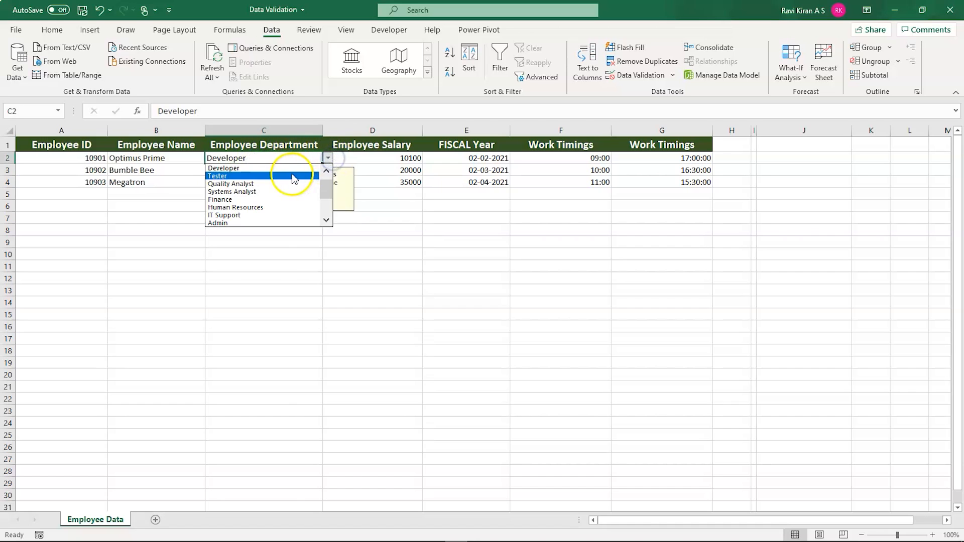
pyautogui.click(326, 172)
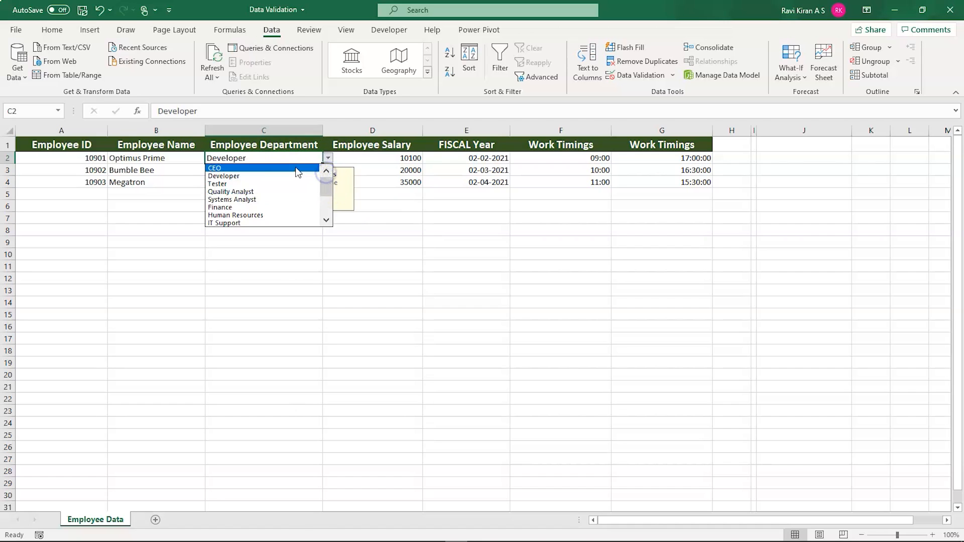
pyautogui.click(279, 168)
# - Choose Developer in cell C3 and Tester in cell C4 from the department dropdowns
pyautogui.click(250, 169)
pyautogui.click(328, 170)
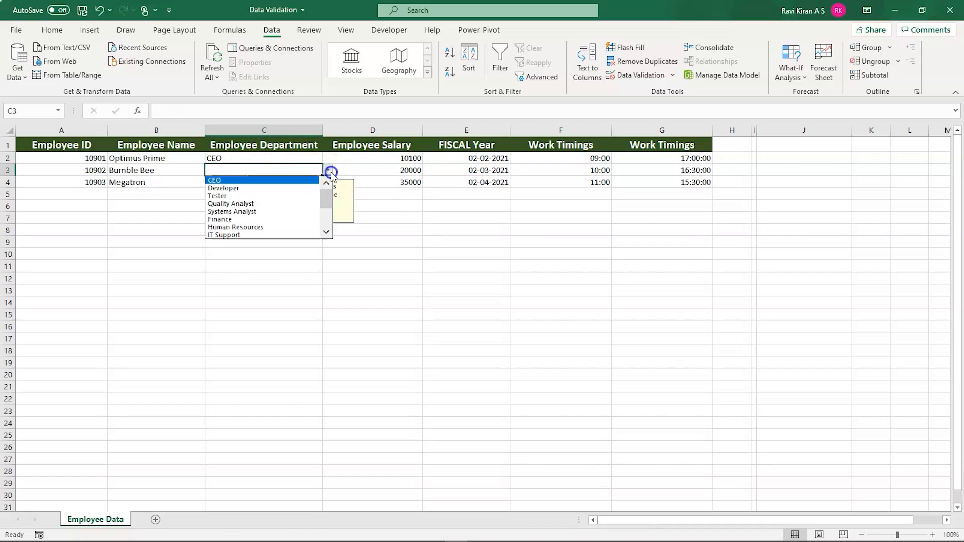
pyautogui.click(275, 188)
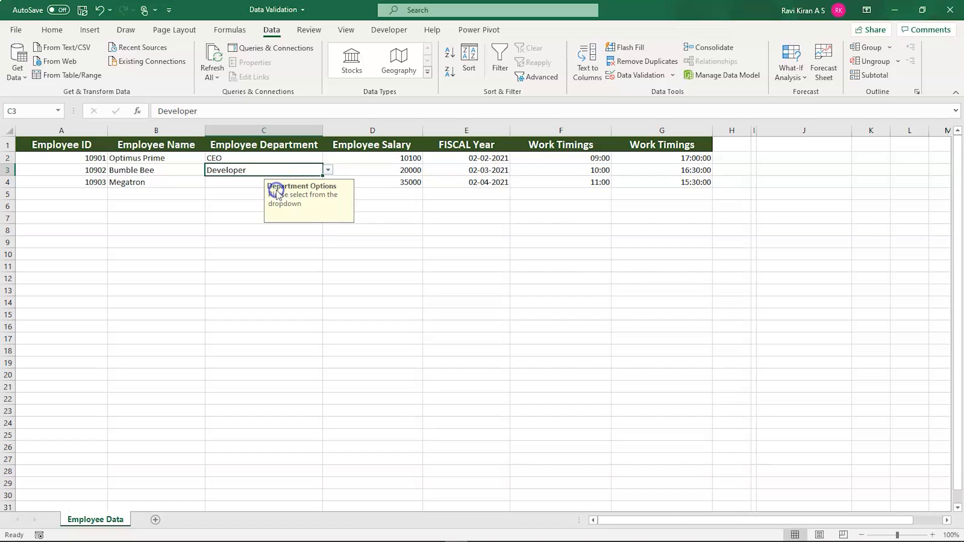
pyautogui.click(248, 187)
pyautogui.click(328, 182)
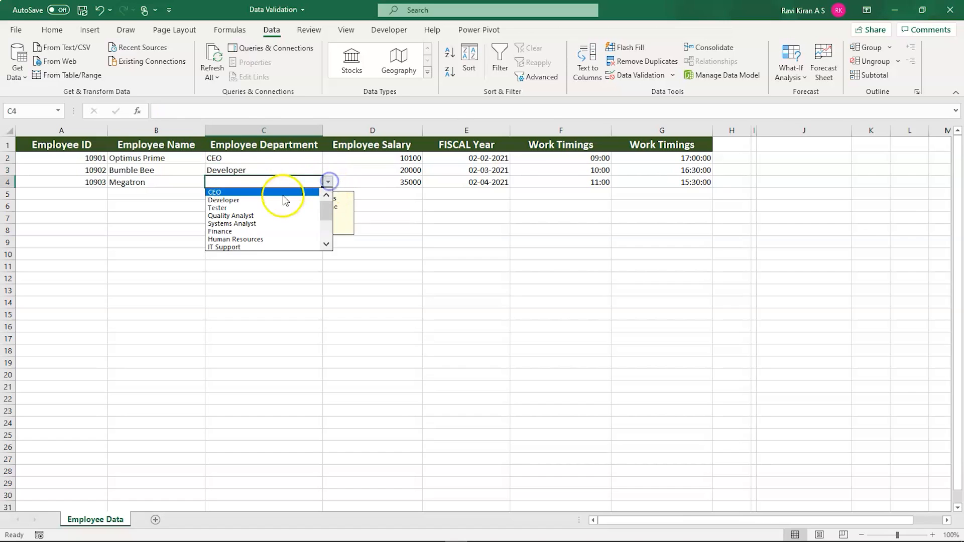
pyautogui.click(269, 208)
pyautogui.click(584, 367)
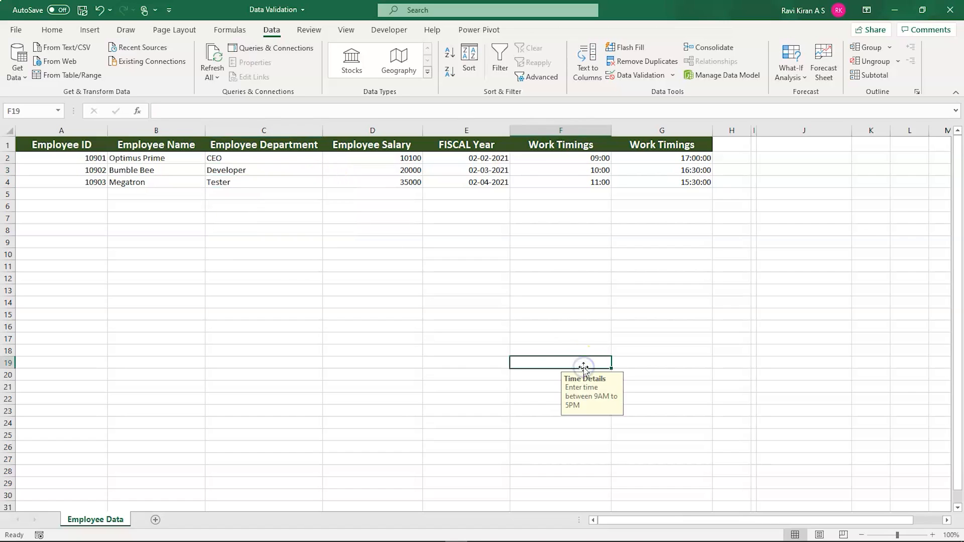